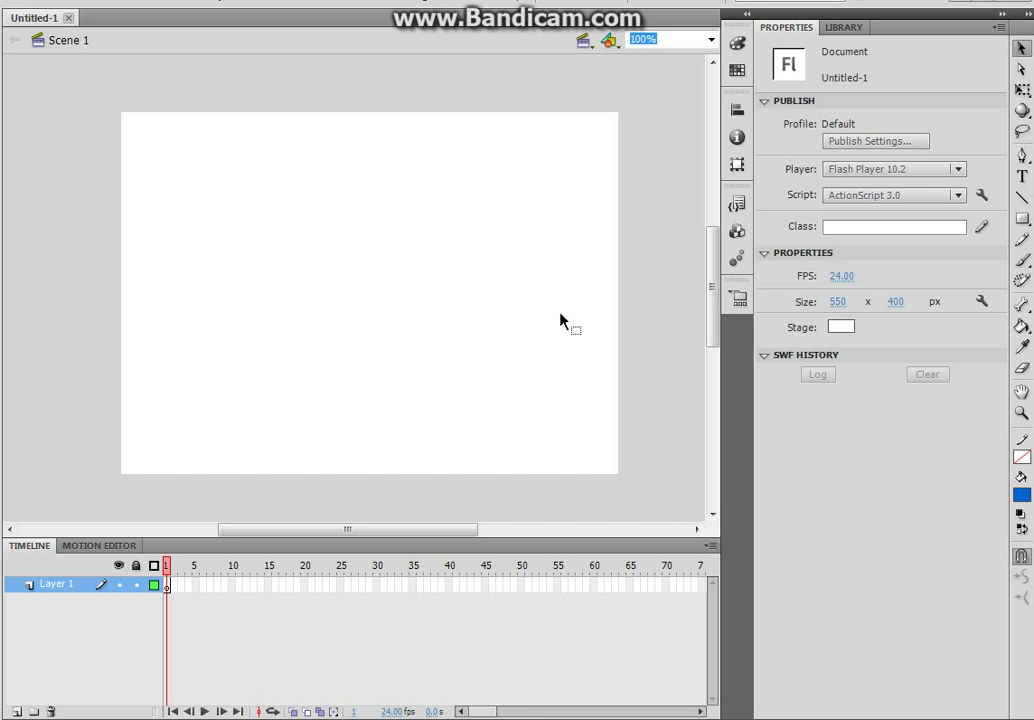
# - Choose the Brush tool with a black fill for painting outlines
pyautogui.click(1022, 260)
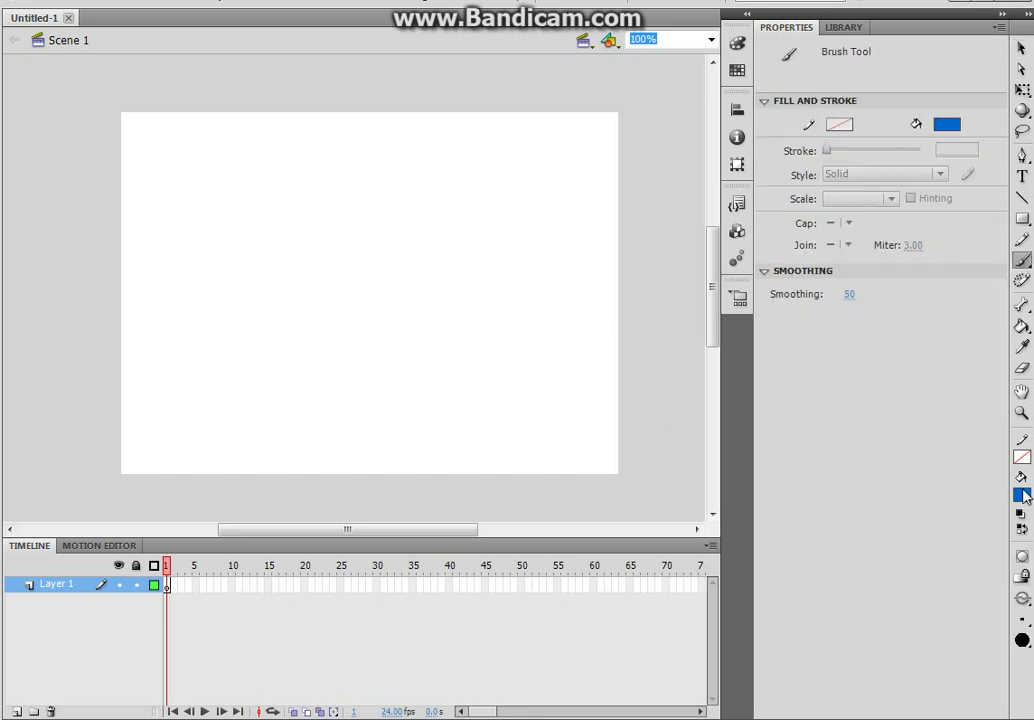
pyautogui.click(1022, 494)
pyautogui.click(781, 545)
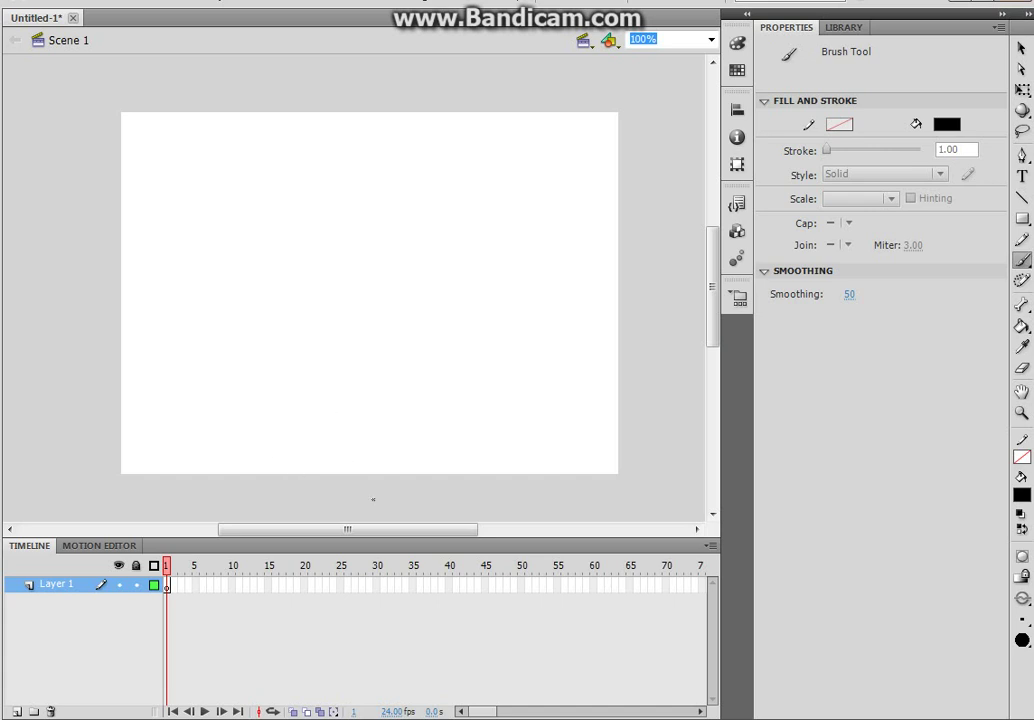
# - Add two new layers above Layer 1
pyautogui.rightClick(50, 596)
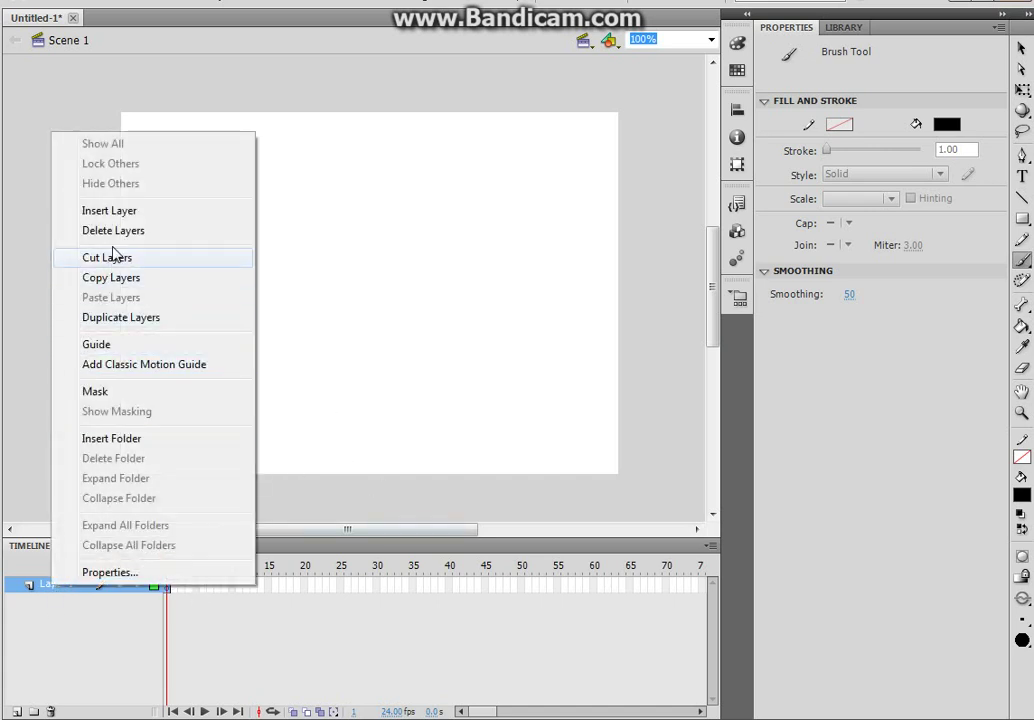
pyautogui.click(112, 212)
pyautogui.click(85, 600)
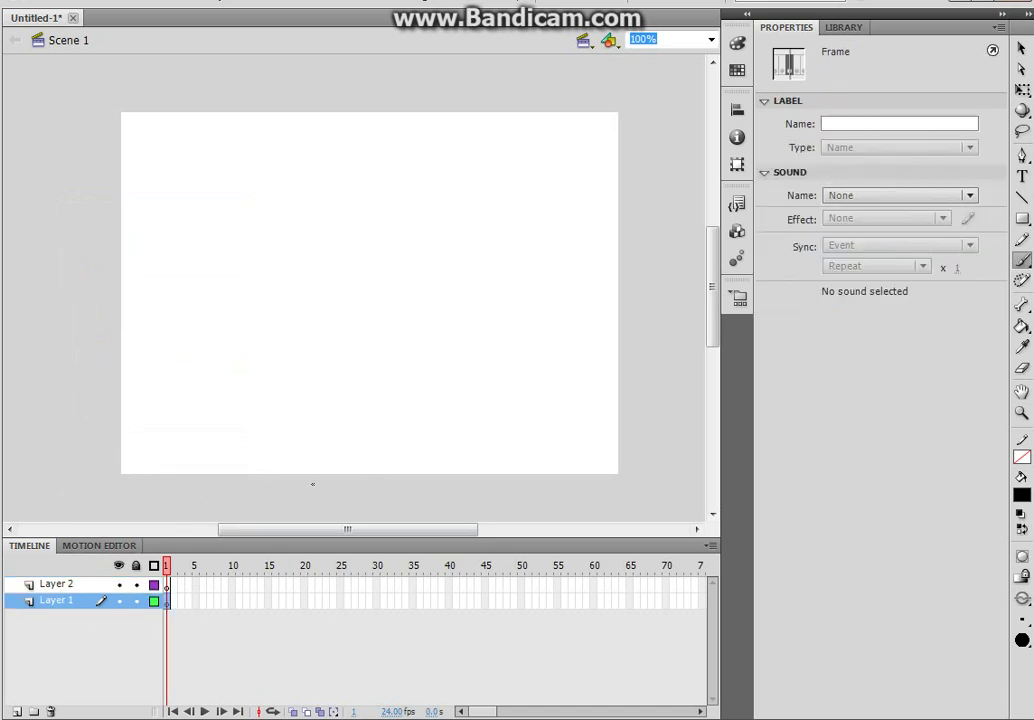
pyautogui.rightClick(40, 585)
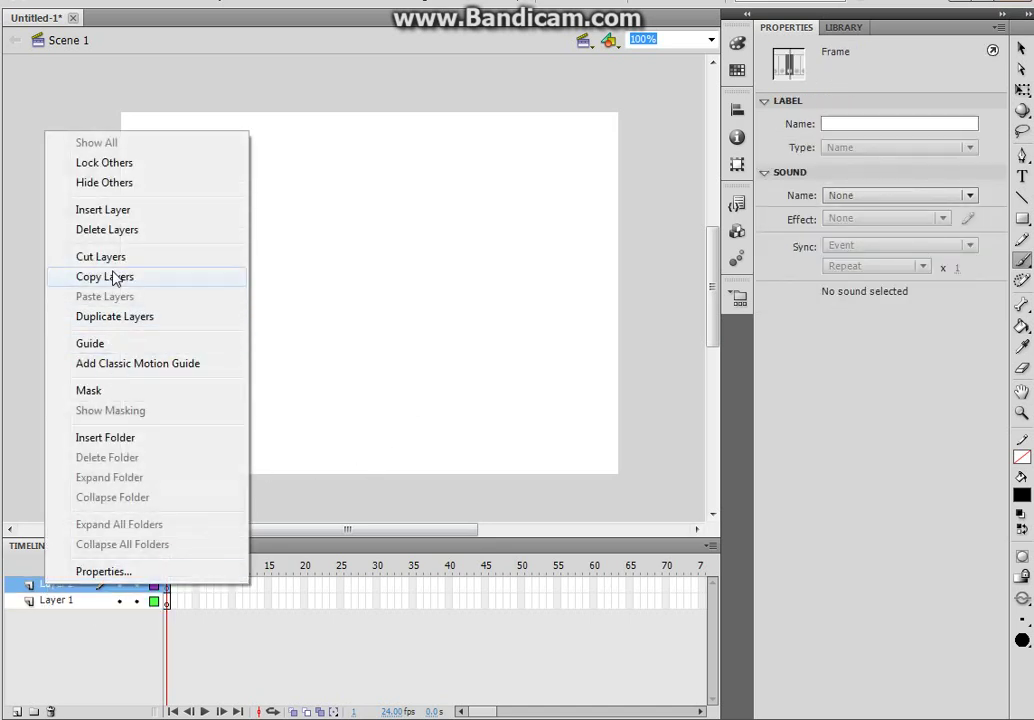
pyautogui.click(128, 209)
# - Paint a tall black rectangle outline reaching the stage's lower edge on Layer 3, and move that layer below Layer 1
pyautogui.moveTo(330, 483)
pyautogui.mouseDown()
pyautogui.moveTo(319, 251)
pyautogui.moveTo(418, 246)
pyautogui.moveTo(437, 258)
pyautogui.moveTo(437, 492)
pyautogui.mouseUp()
pyautogui.hotkey('ctrl', 'z')
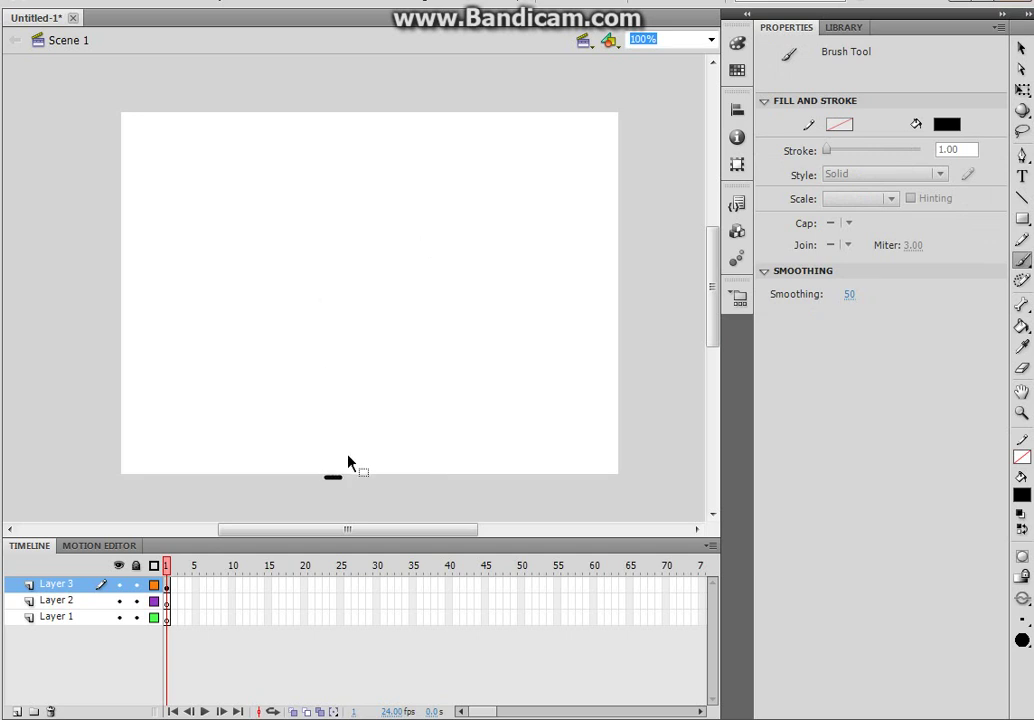
pyautogui.moveTo(337, 487); pyautogui.dragTo(337, 112)
pyautogui.hotkey('ctrl', 'z')
pyautogui.moveTo(340, 292)
pyautogui.mouseDown()
pyautogui.moveTo(340, 382)
pyautogui.moveTo(346, 203)
pyautogui.moveTo(336, 196)
pyautogui.moveTo(466, 201)
pyautogui.mouseUp()
pyautogui.hotkey('ctrl', 'z')
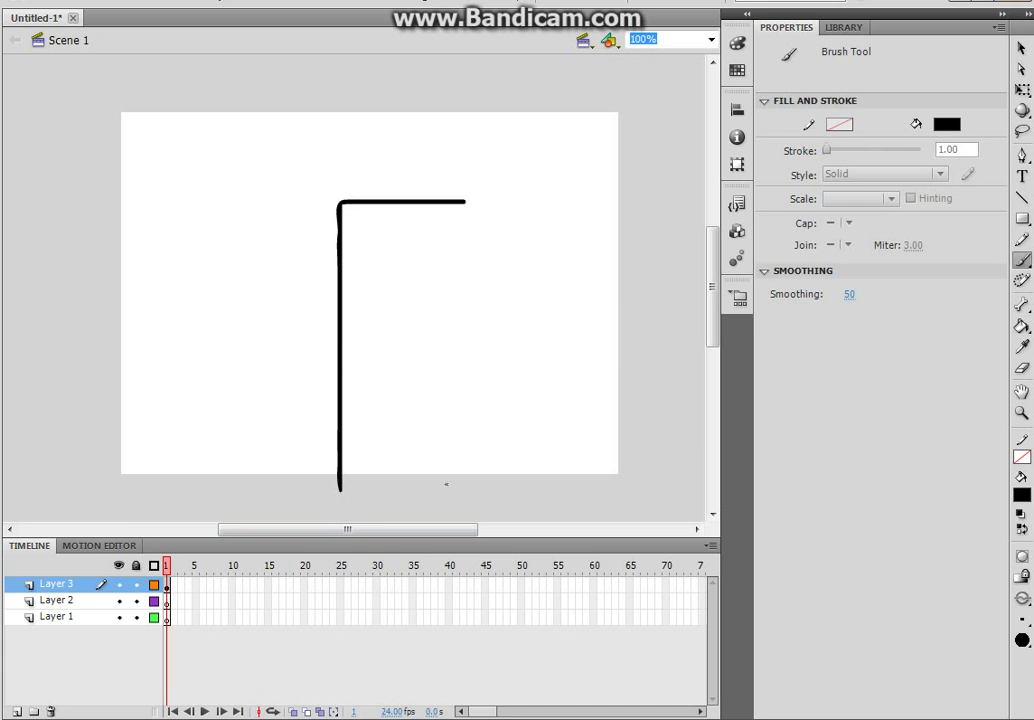
pyautogui.moveTo(462, 488); pyautogui.dragTo(468, 202)
pyautogui.moveTo(342, 477); pyautogui.dragTo(462, 477)
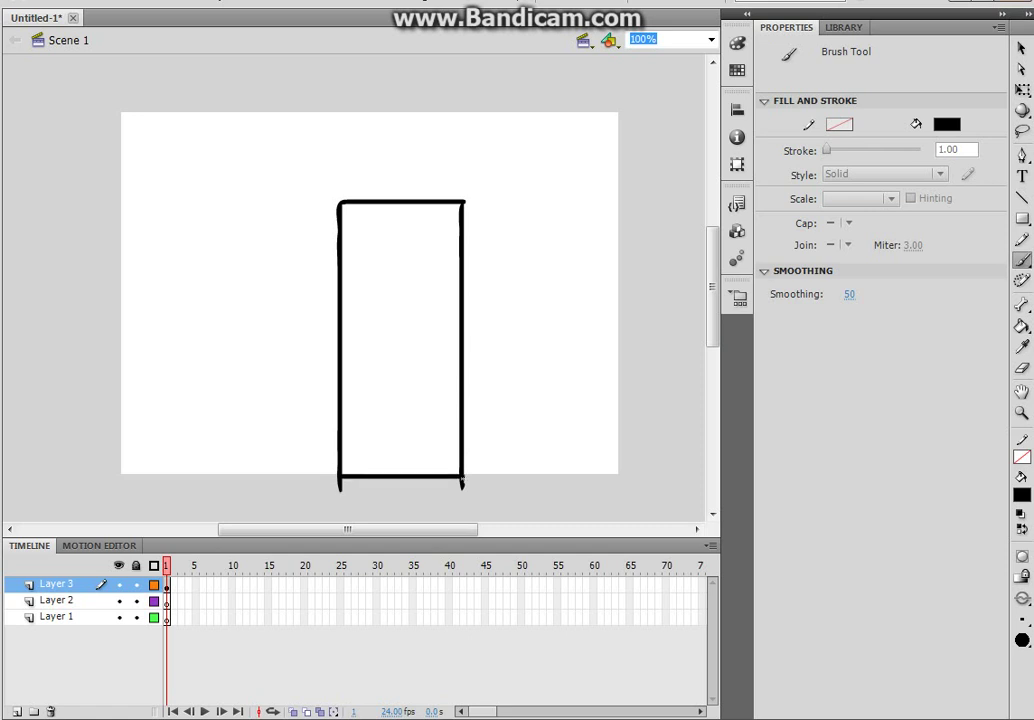
pyautogui.click(64, 583)
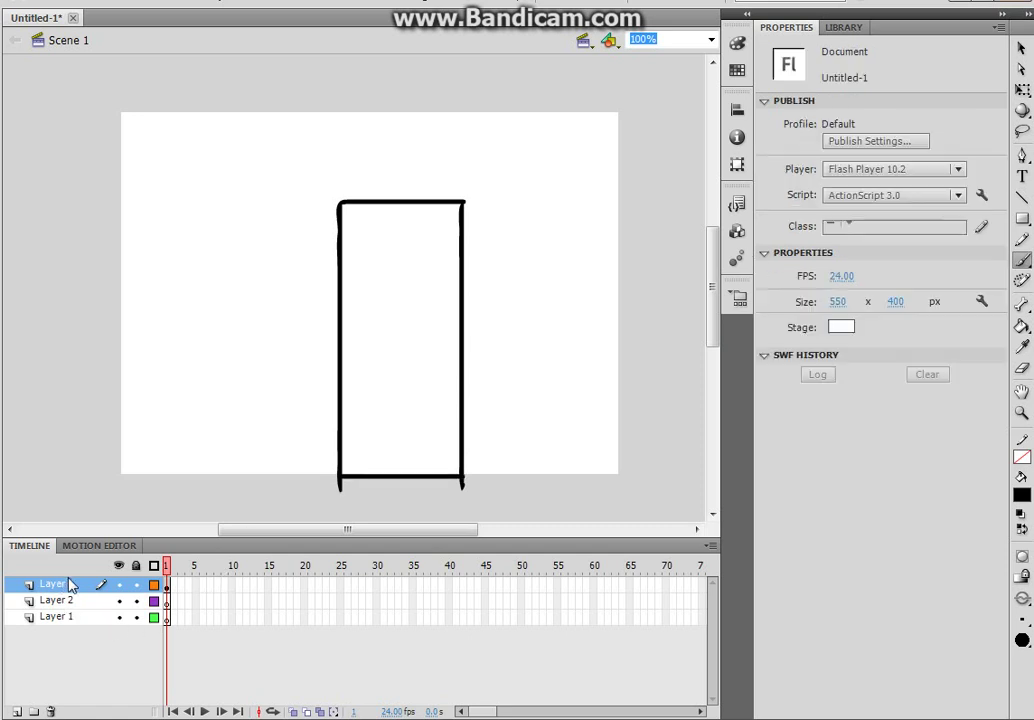
pyautogui.moveTo(65, 588)
pyautogui.mouseDown()
pyautogui.moveTo(69, 653)
pyautogui.moveTo(84, 617)
pyautogui.mouseUp()
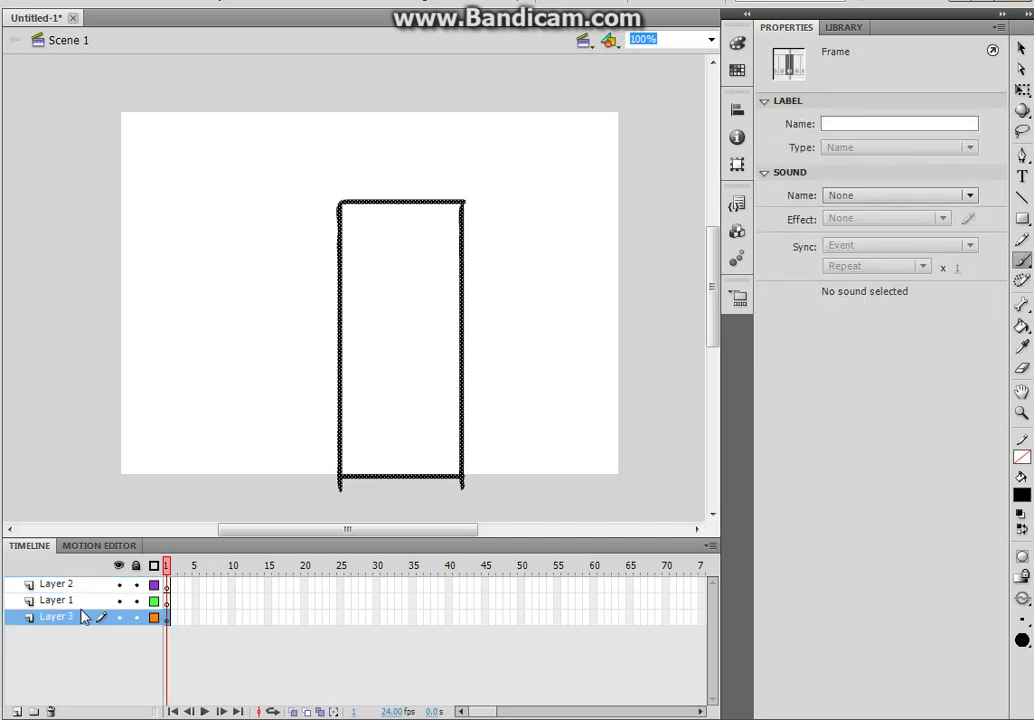
# - Paint a narrow vertical slot outline in black inside the tall rectangle on Layer 1
pyautogui.click(60, 600)
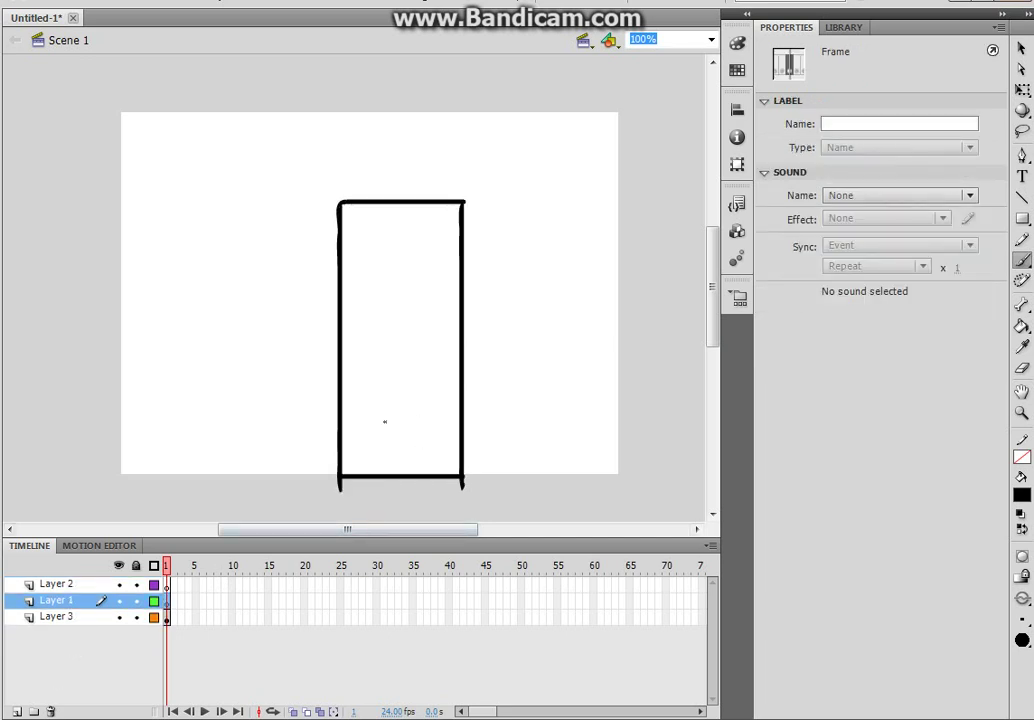
pyautogui.moveTo(385, 421); pyautogui.dragTo(385, 218)
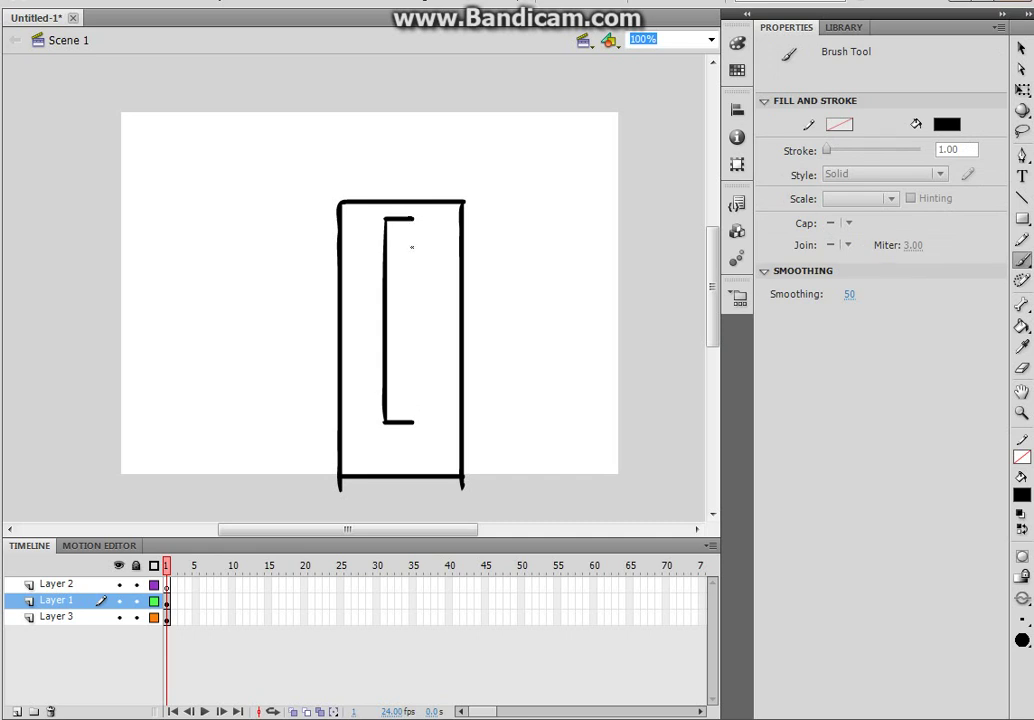
pyautogui.moveTo(411, 424); pyautogui.dragTo(411, 217)
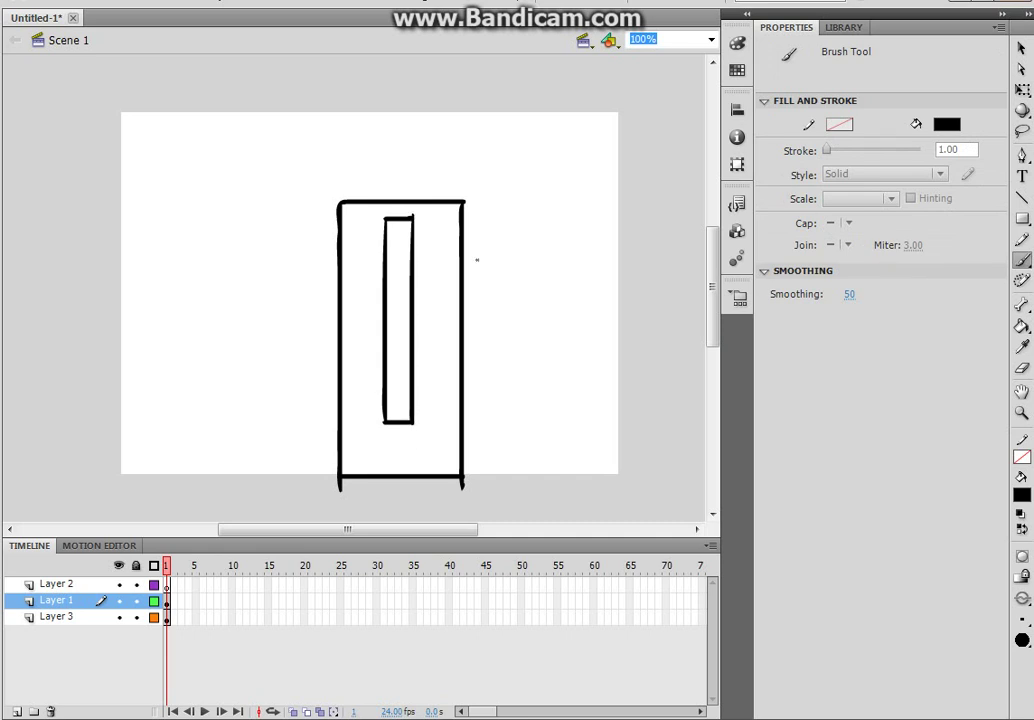
# - Fill the narrow slot with dark gray and the surrounding rectangle with medium gray #999999 using the Paint Bucket
pyautogui.click(1021, 326)
pyautogui.click(1021, 494)
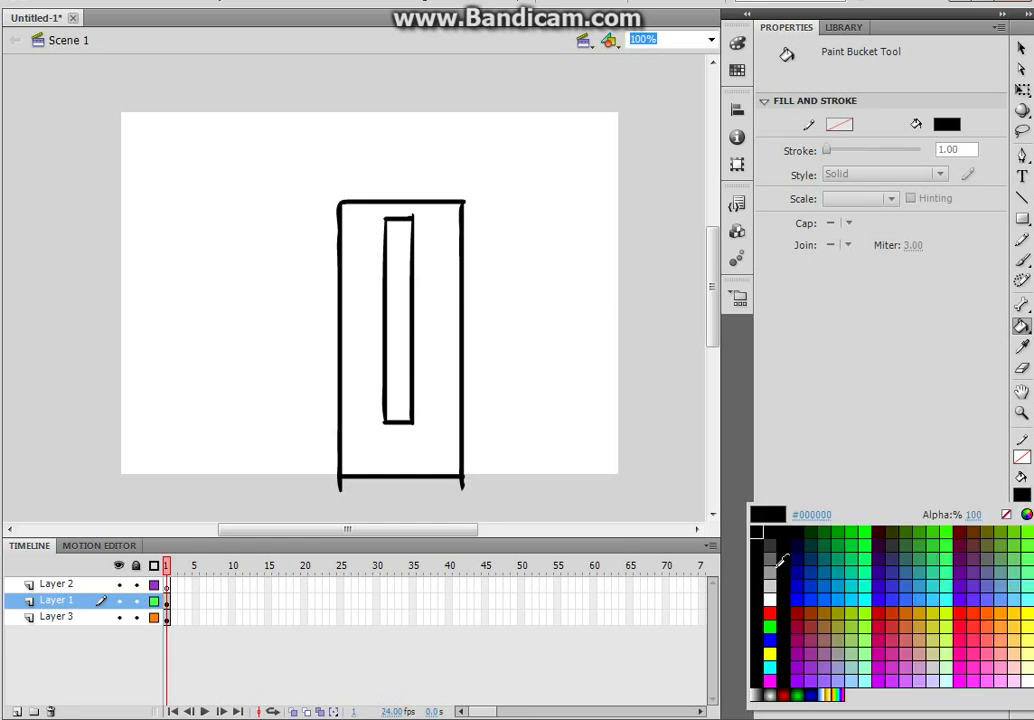
pyautogui.click(769, 548)
pyautogui.click(406, 311)
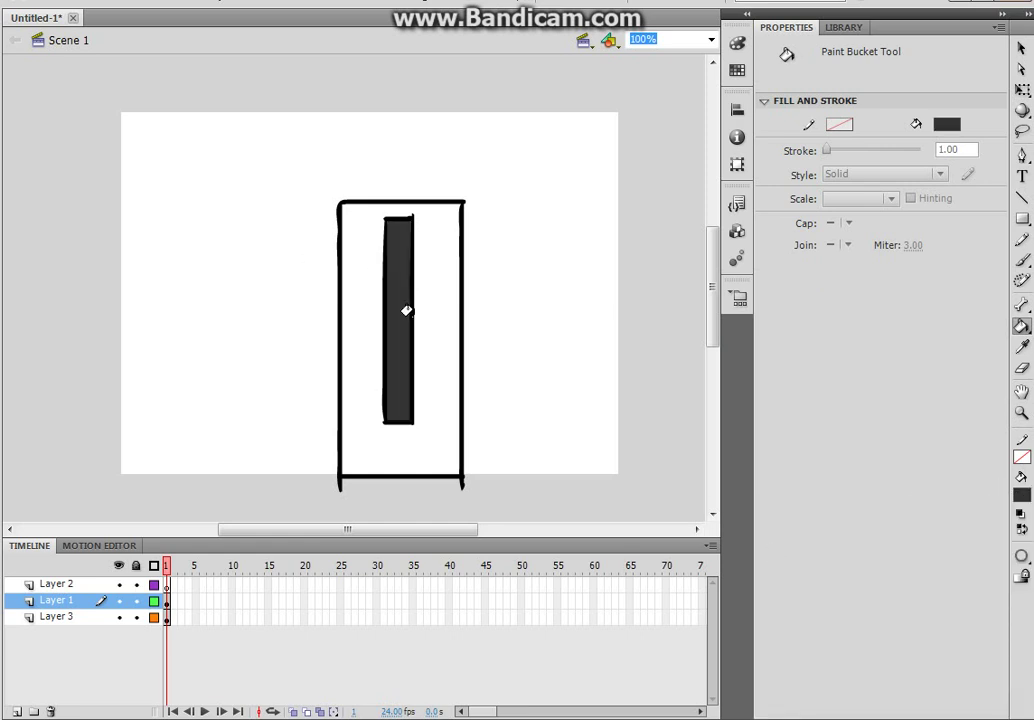
pyautogui.click(1022, 493)
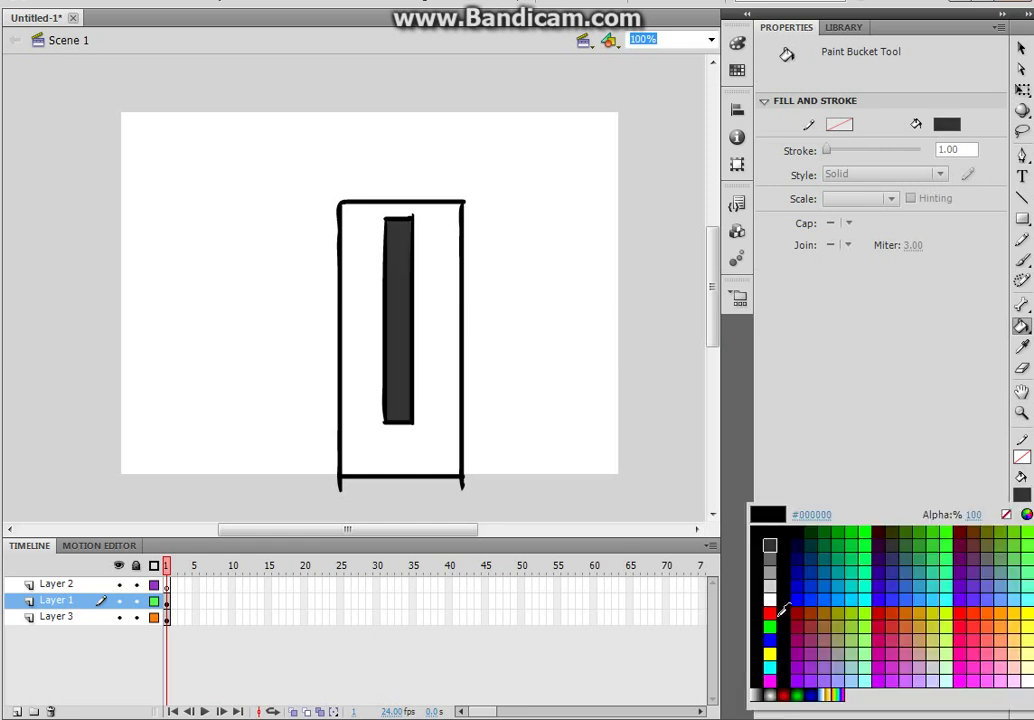
pyautogui.click(770, 582)
pyautogui.click(358, 422)
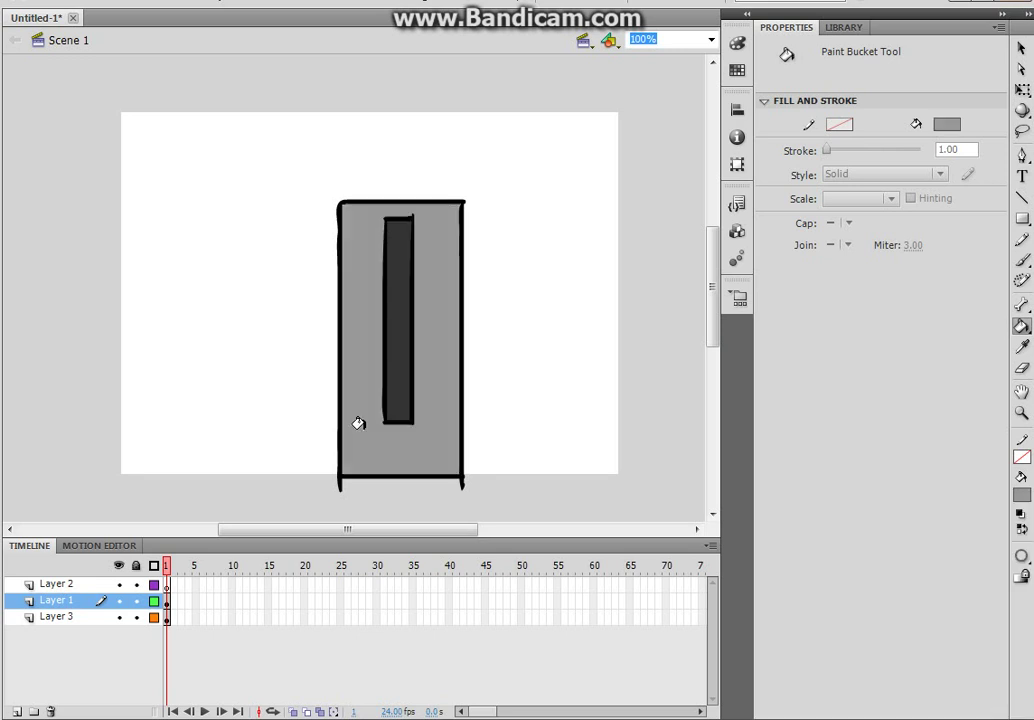
# - Paint a small light gray handle with a left-facing point over the slot's lower end on Layer 2 and fill it
pyautogui.click(1021, 494)
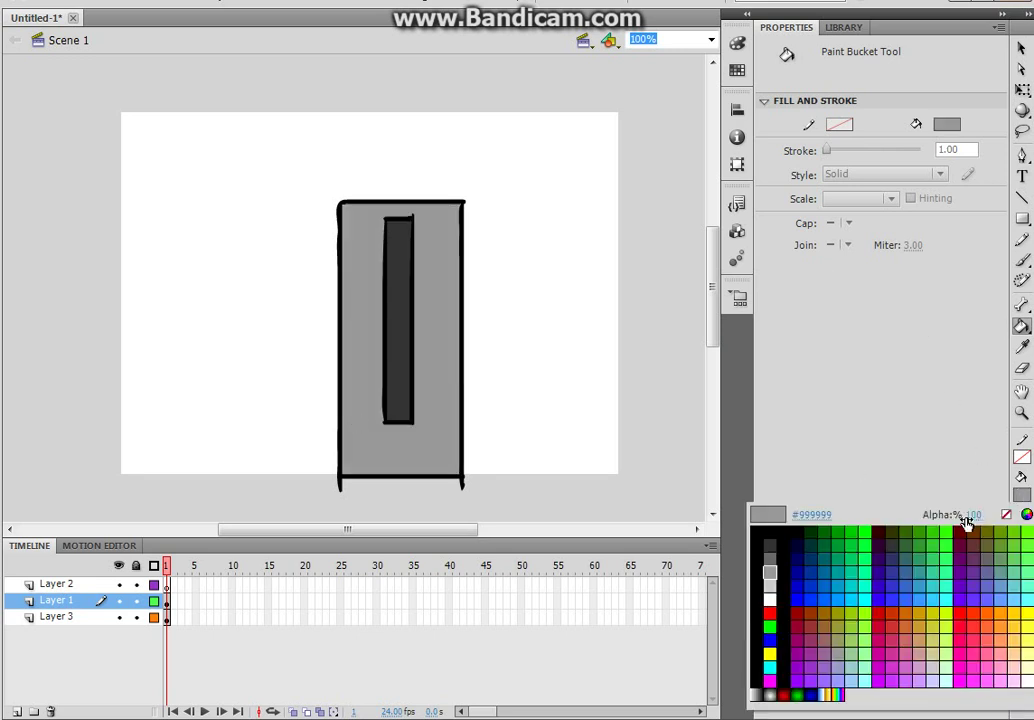
pyautogui.click(771, 574)
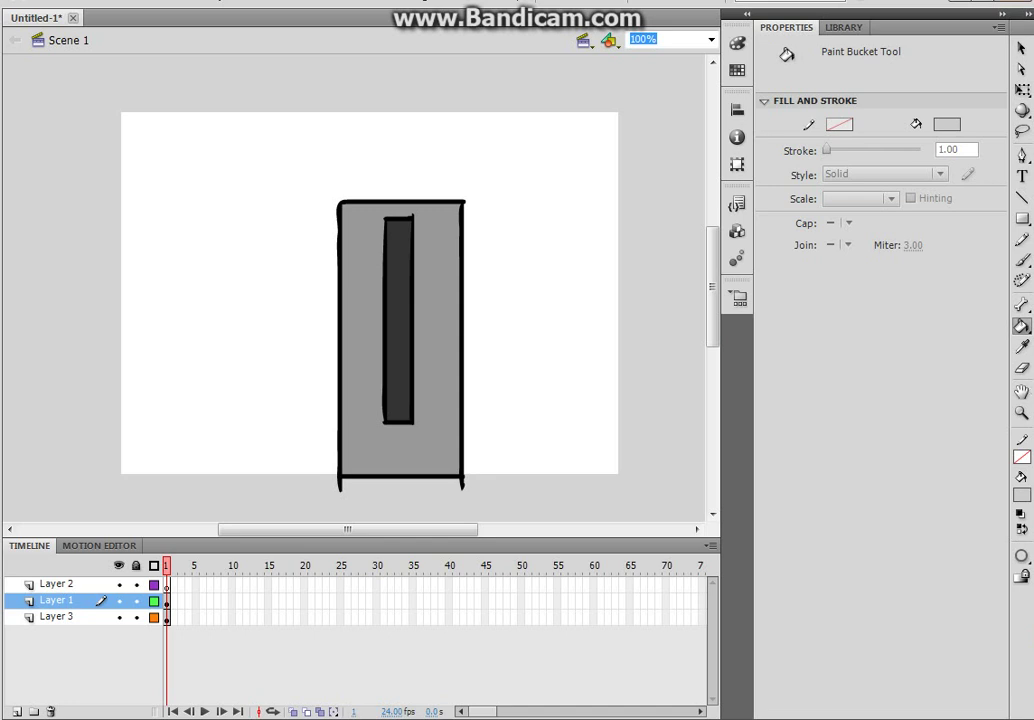
pyautogui.press('b')
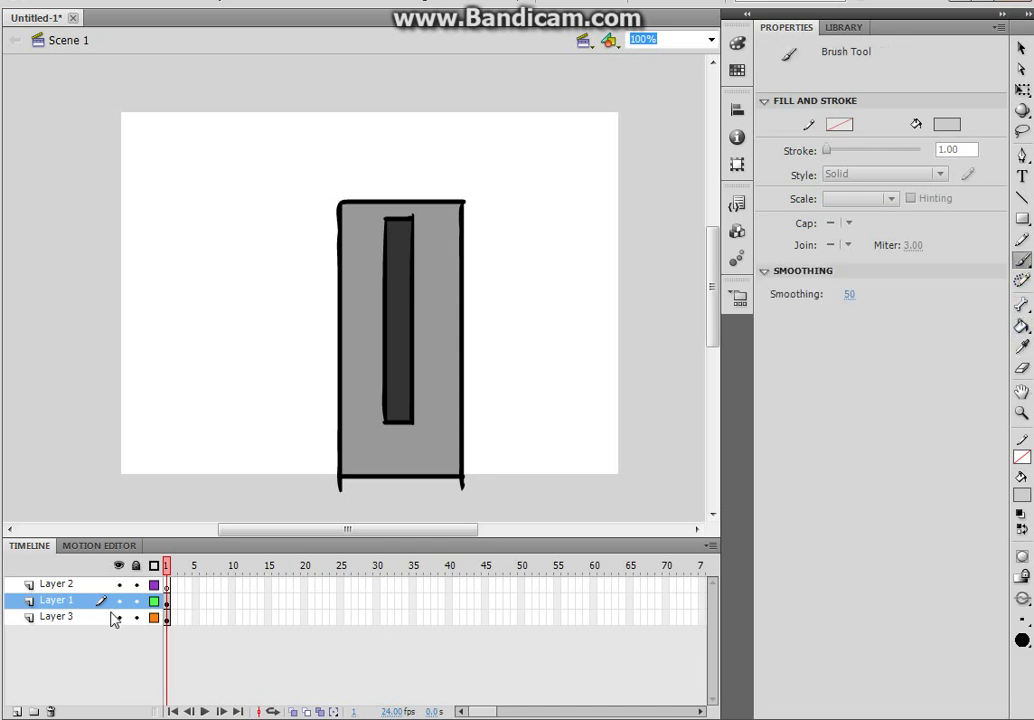
pyautogui.click(75, 585)
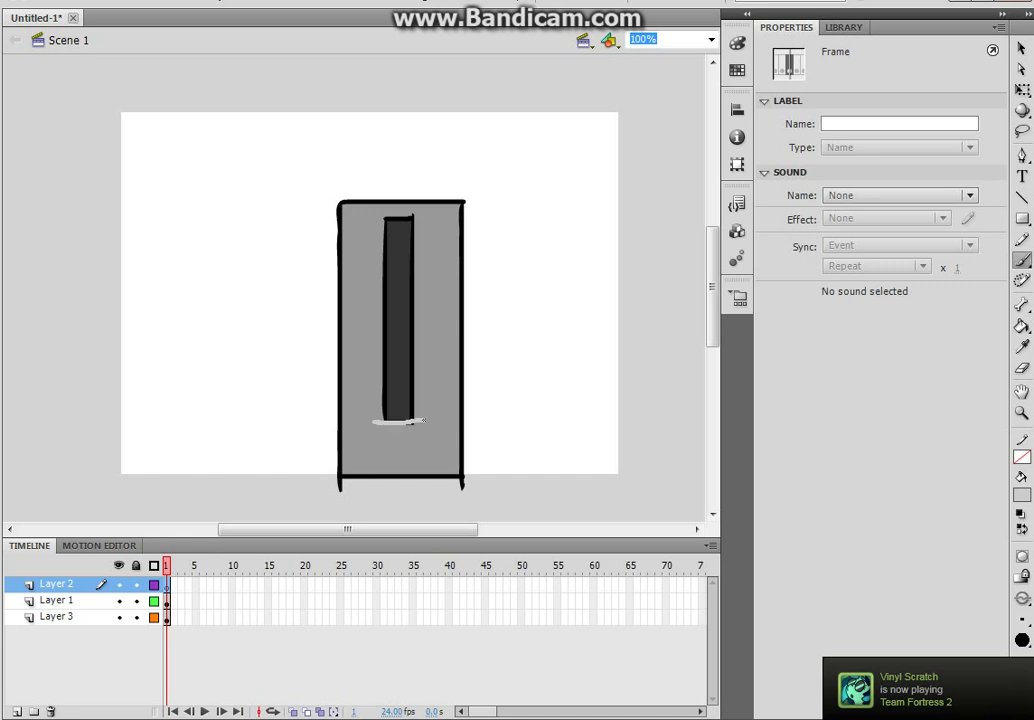
pyautogui.moveTo(421, 421)
pyautogui.mouseDown()
pyautogui.moveTo(410, 424)
pyautogui.moveTo(418, 408)
pyautogui.mouseUp()
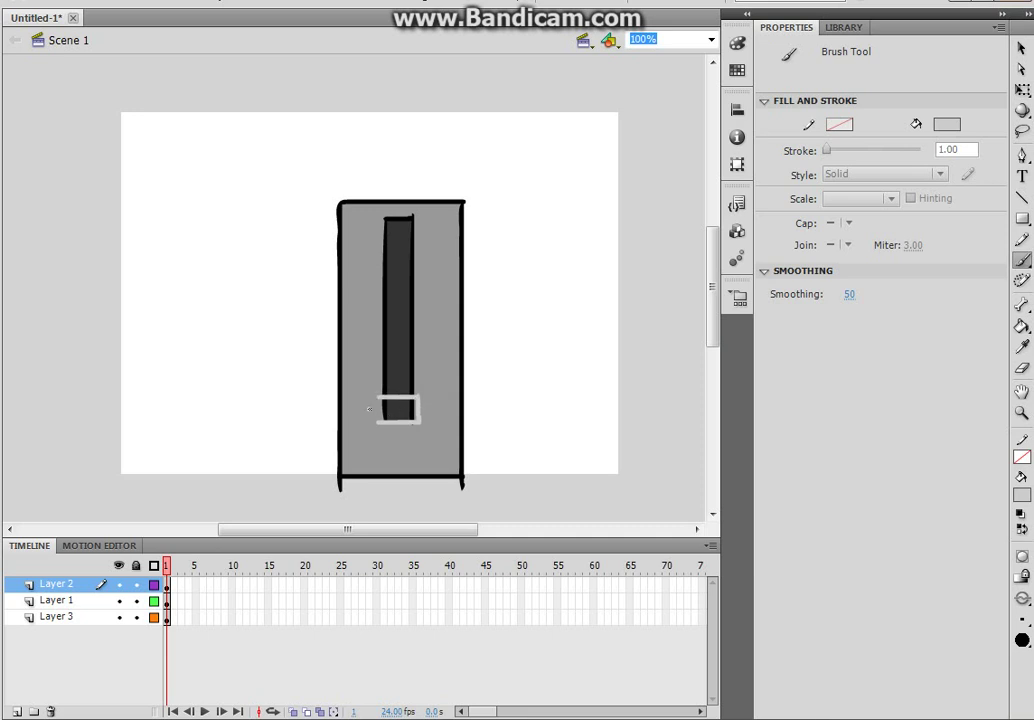
pyautogui.moveTo(380, 399); pyautogui.dragTo(381, 410)
pyautogui.hotkey('ctrl', 'z')
pyautogui.press('k')
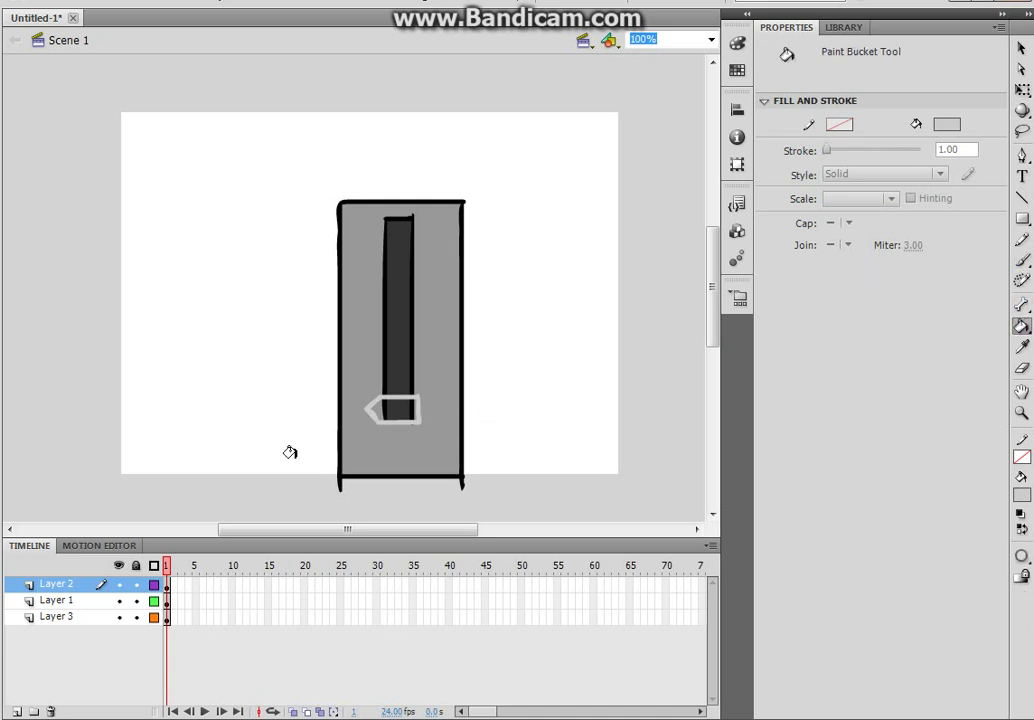
pyautogui.click(368, 408)
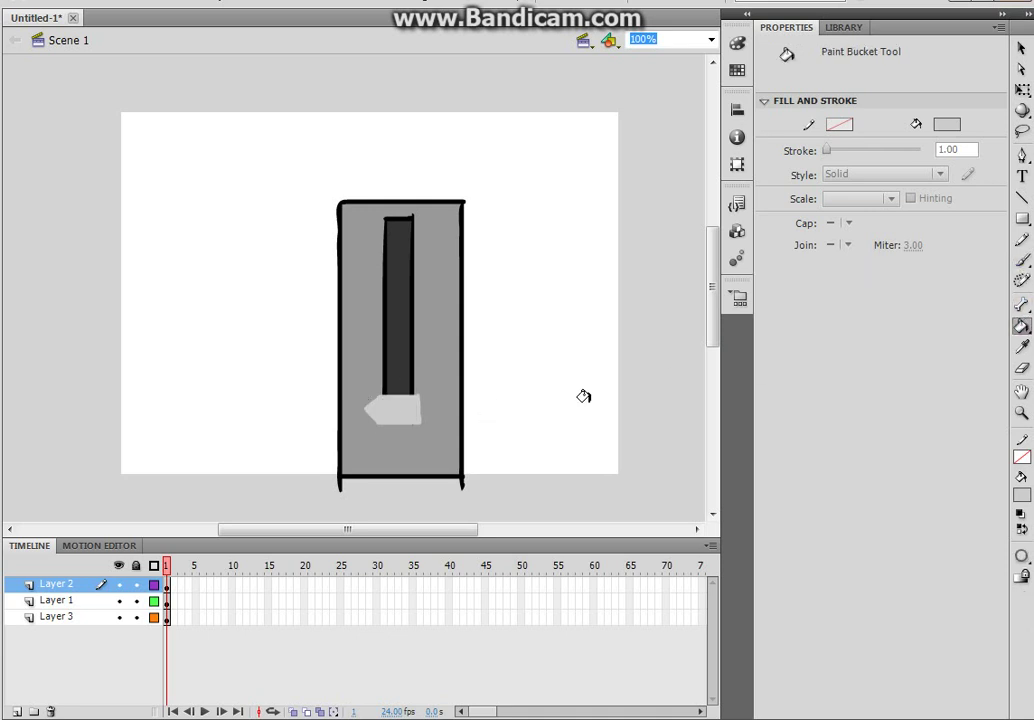
# - Extend Layer 3 and Layer 1 to frame 20 with inserted frames
pyautogui.click(1022, 261)
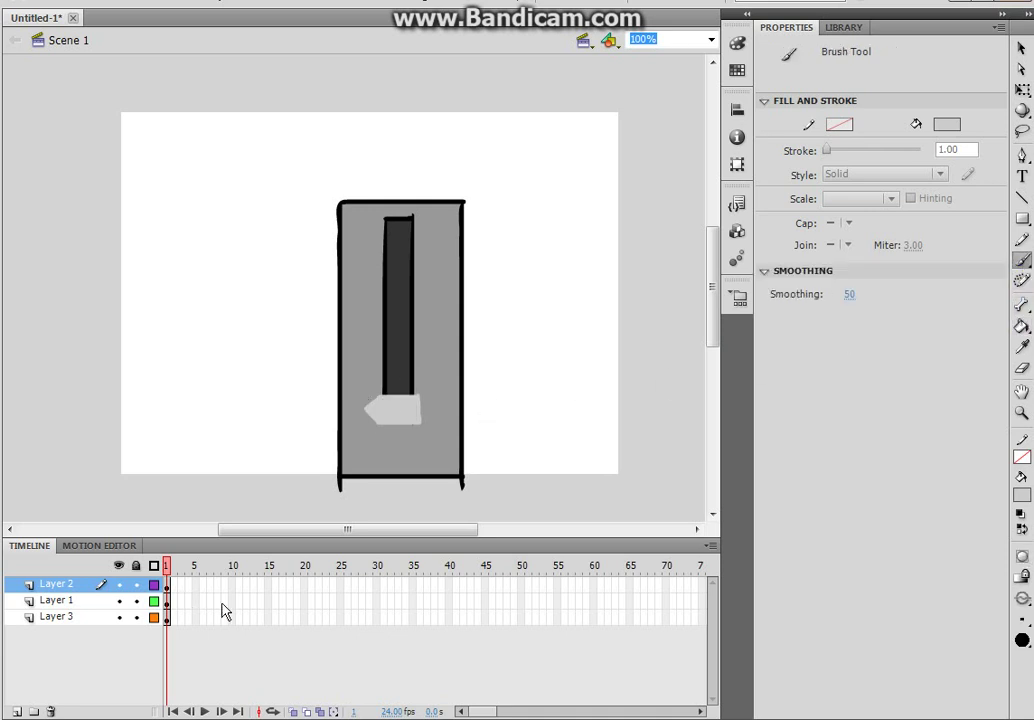
pyautogui.rightClick(305, 618)
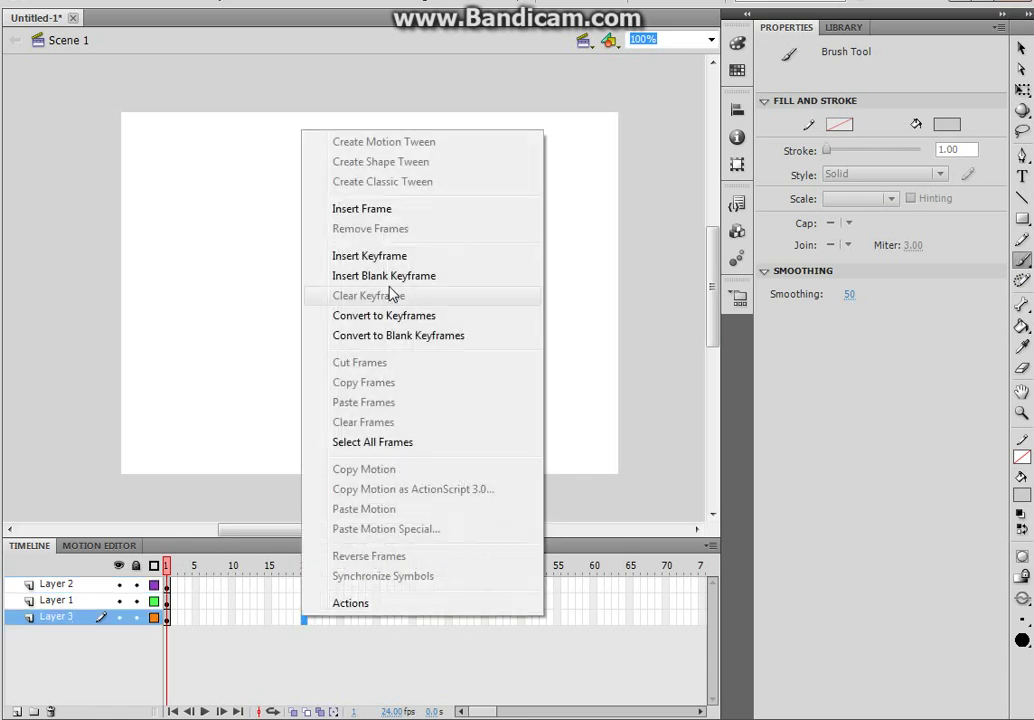
pyautogui.click(388, 210)
pyautogui.rightClick(305, 601)
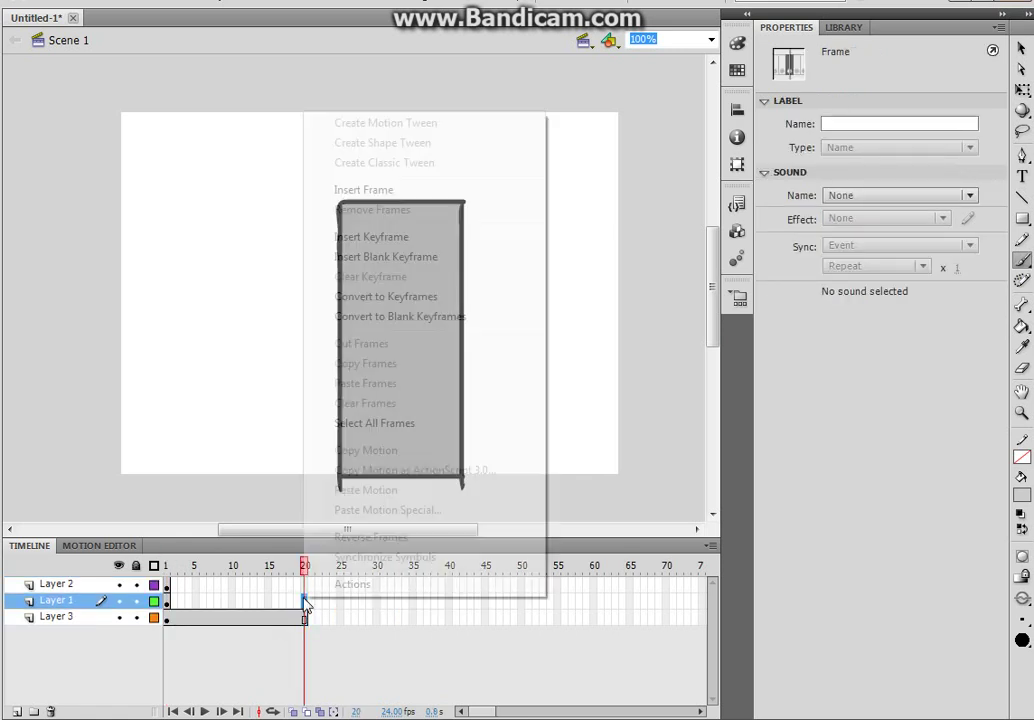
pyautogui.click(390, 189)
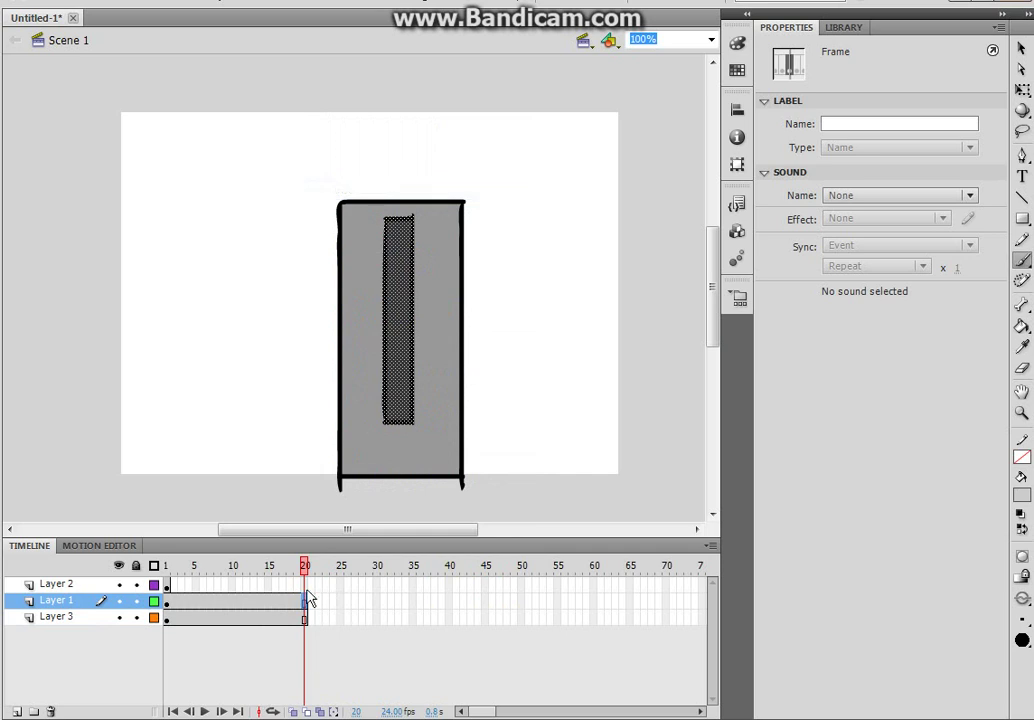
# - Insert keyframes at frames 5, 9 and 13 on Layer 2 and extend the layer to frame 17
pyautogui.click(298, 585)
pyautogui.click(188, 585)
pyautogui.click(195, 585)
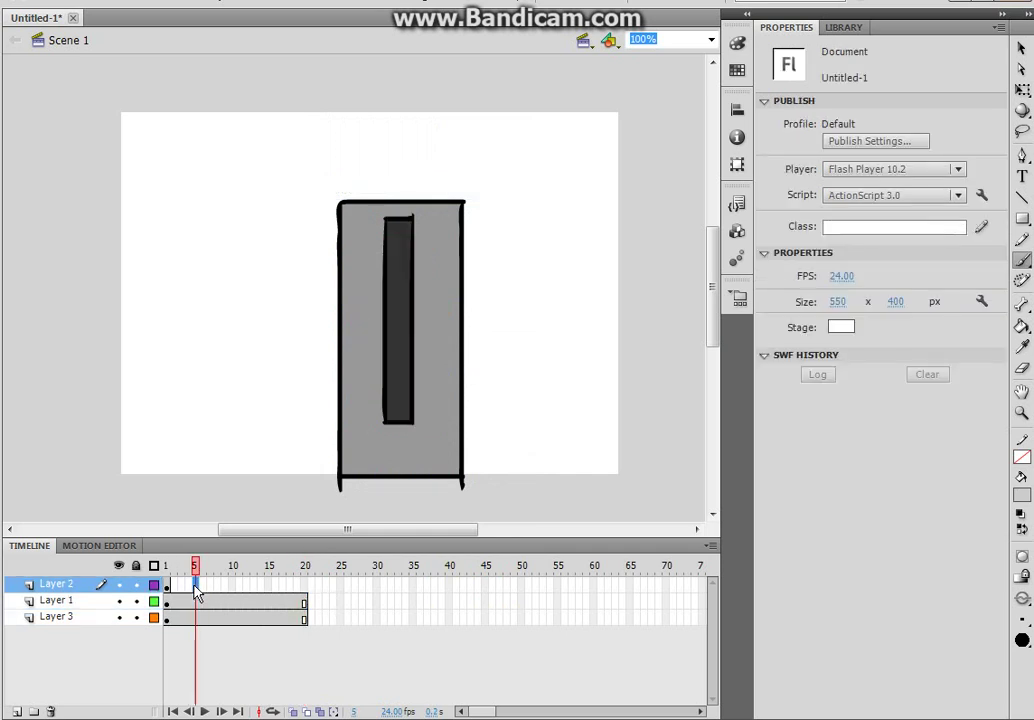
pyautogui.rightClick(196, 585)
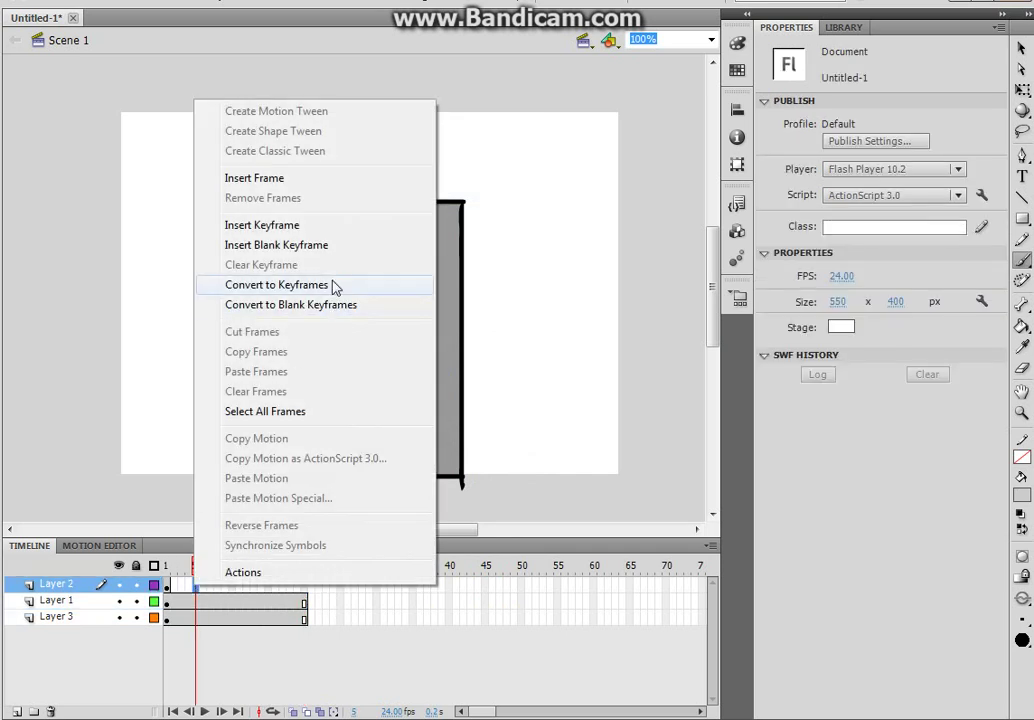
pyautogui.click(306, 226)
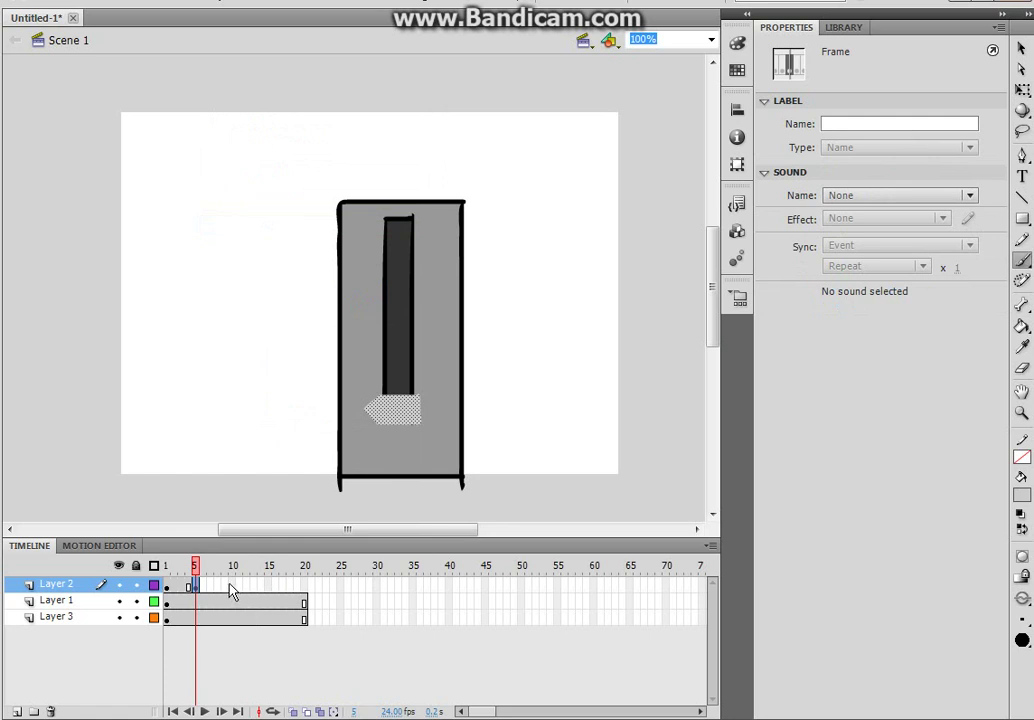
pyautogui.rightClick(226, 586)
pyautogui.click(295, 221)
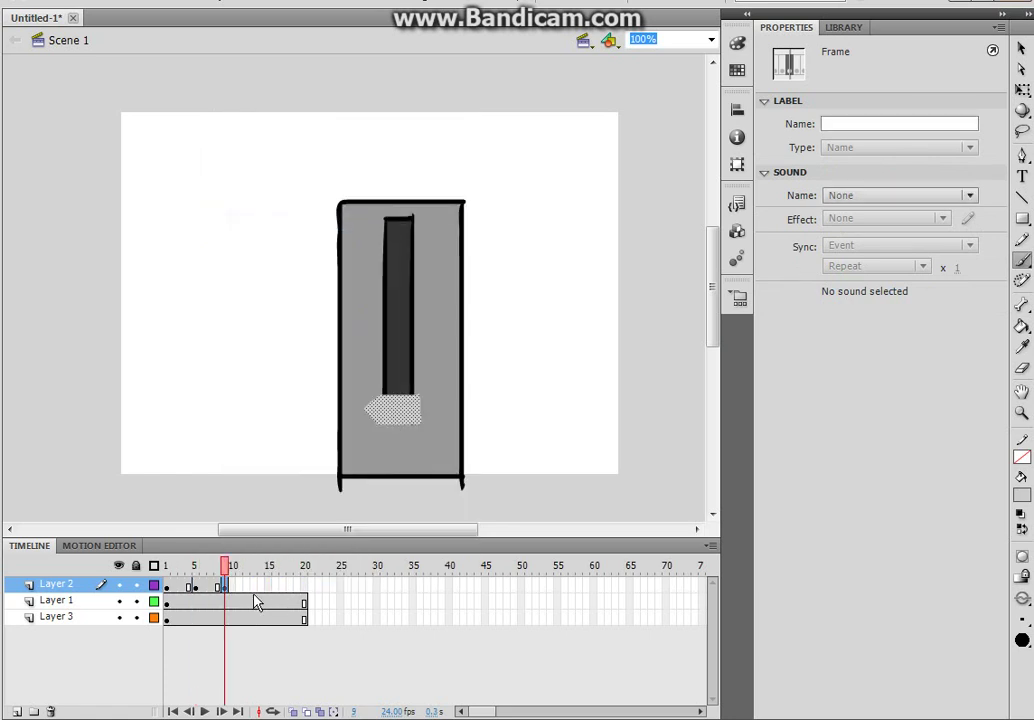
pyautogui.rightClick(254, 588)
pyautogui.click(350, 222)
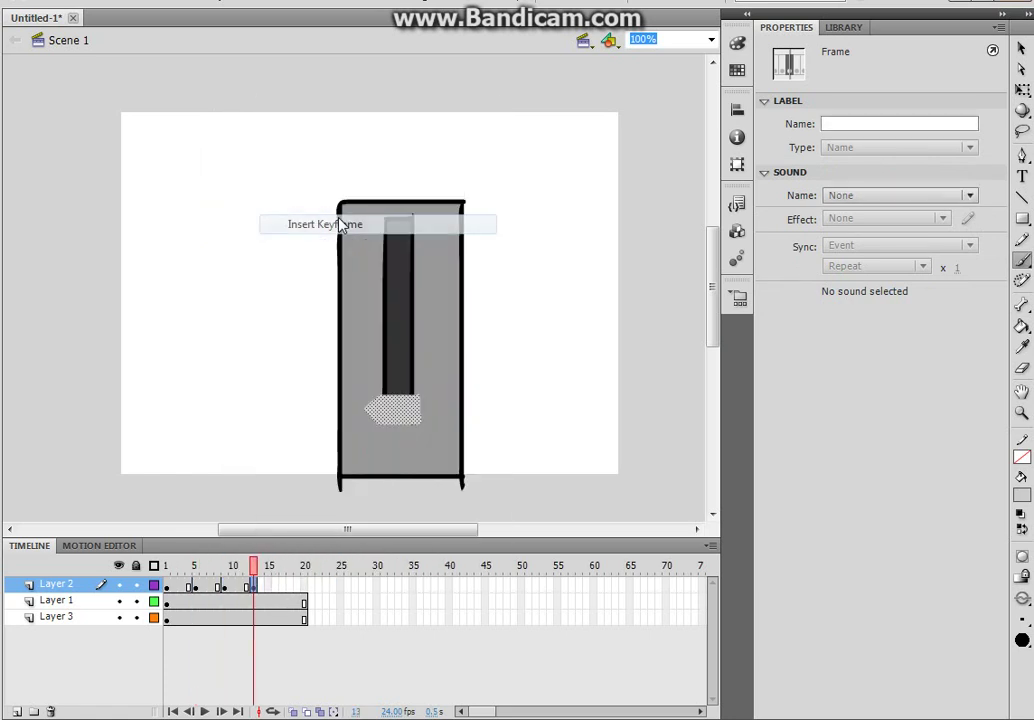
pyautogui.rightClick(282, 591)
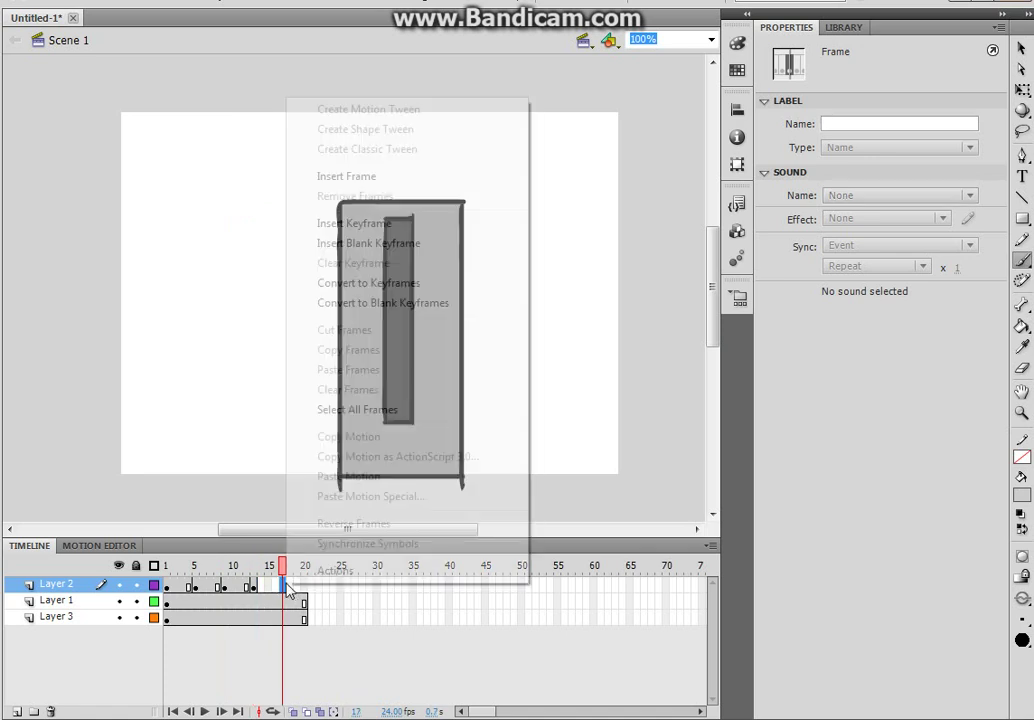
pyautogui.click(345, 178)
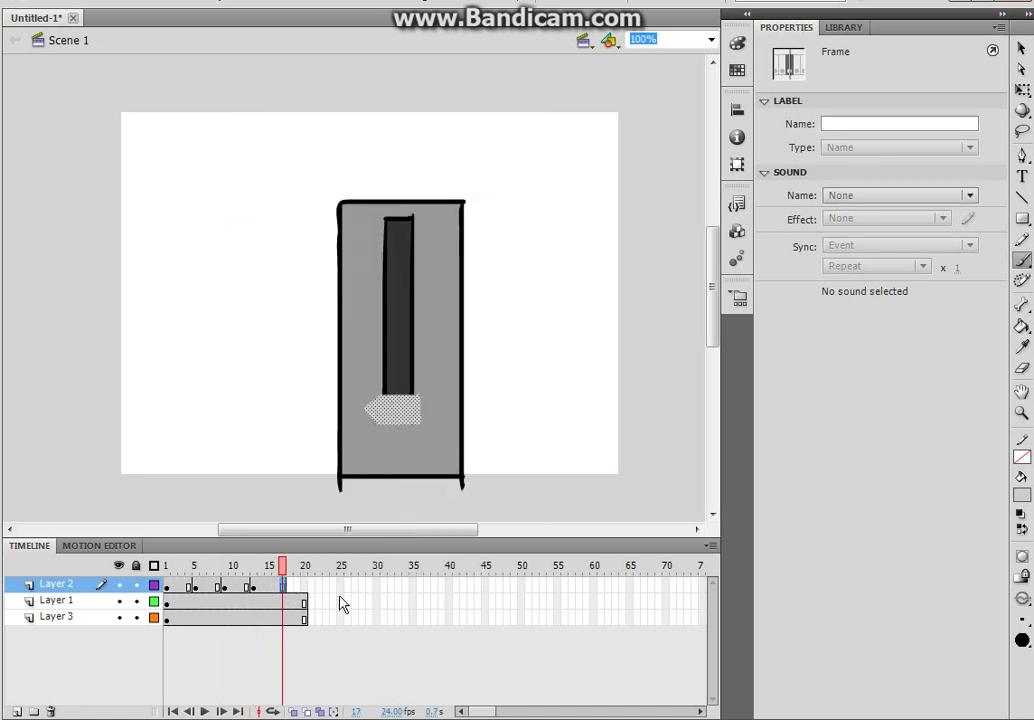
# - Insert keyframes at frames 17 and 21 on Layer 2 and extend Layer 1 and Layer 3 to frame 21
pyautogui.rightClick(284, 587)
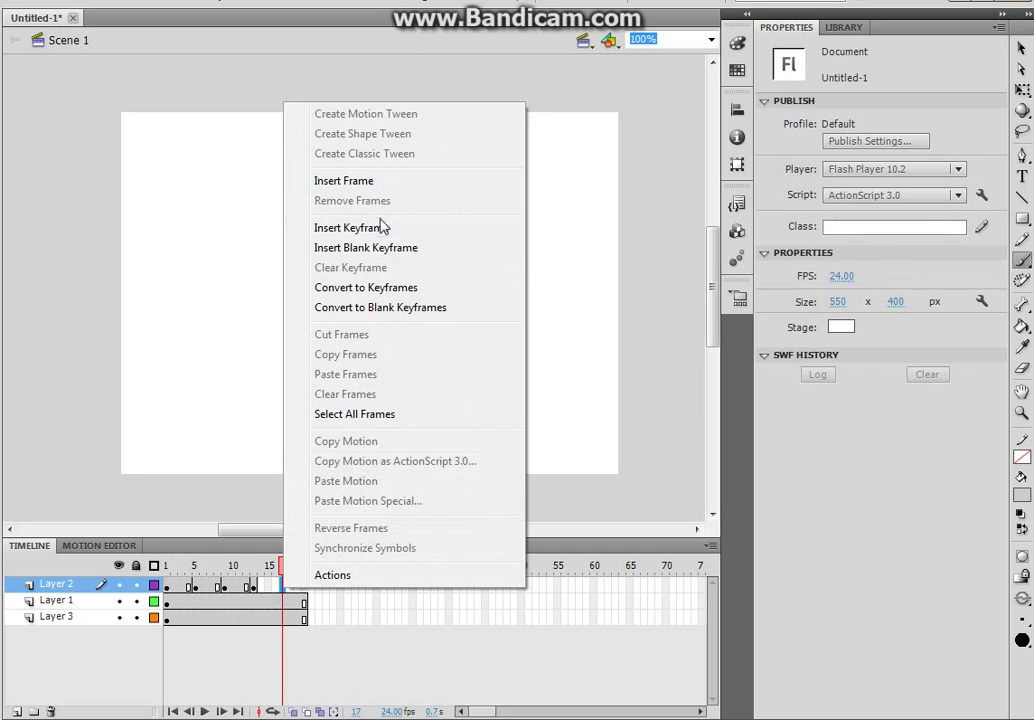
pyautogui.click(381, 227)
pyautogui.rightClick(312, 590)
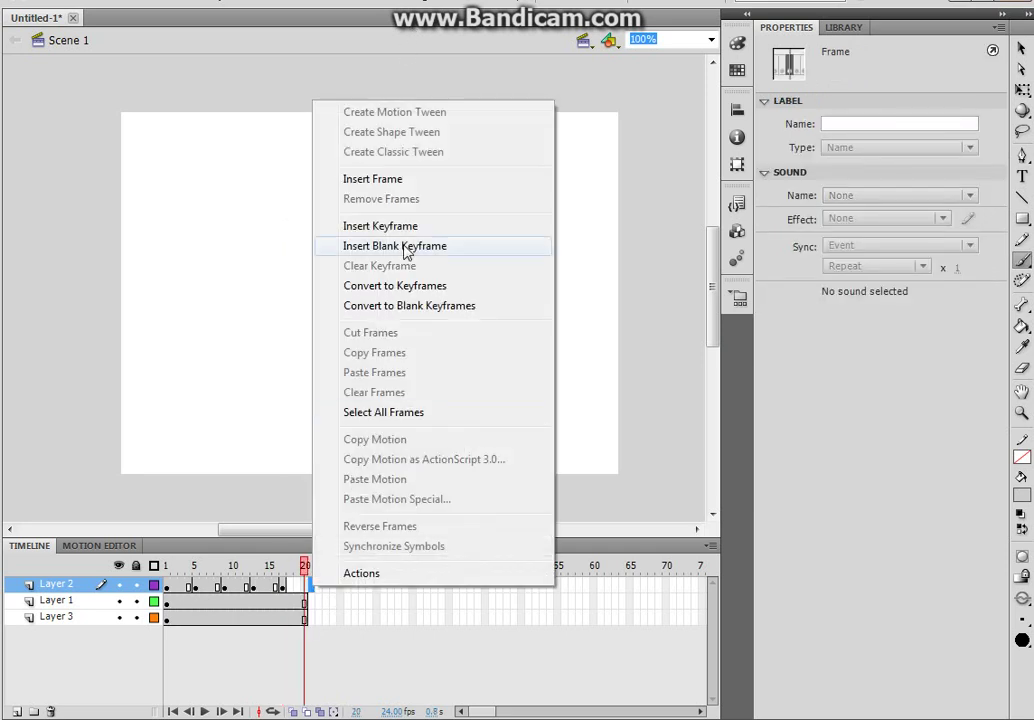
pyautogui.click(405, 248)
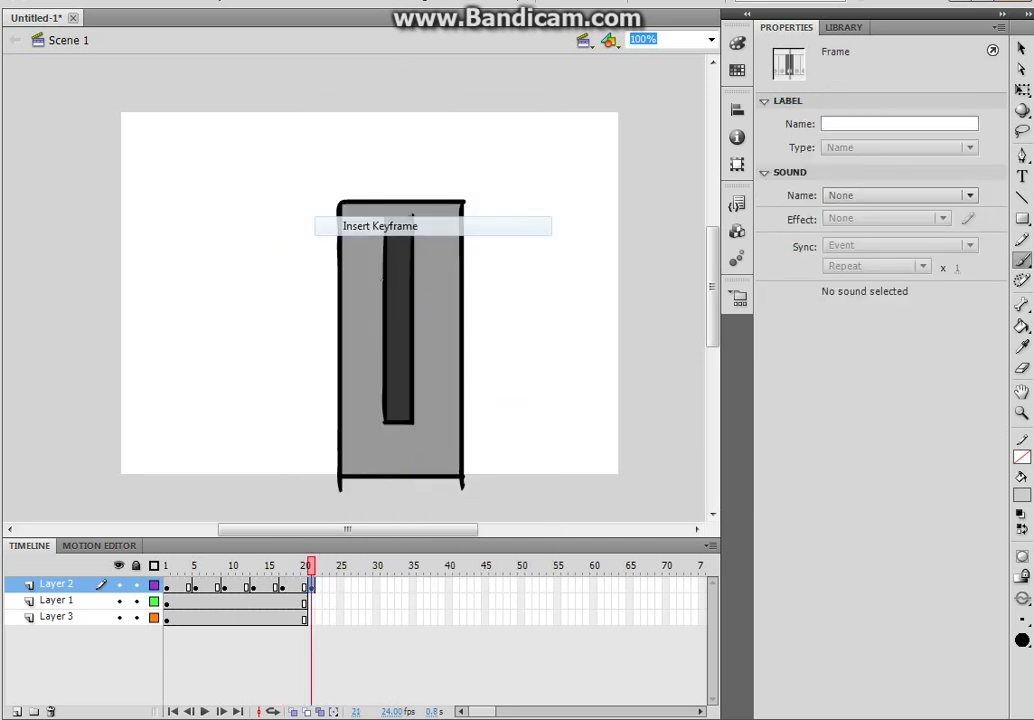
pyautogui.rightClick(312, 601)
pyautogui.click(375, 194)
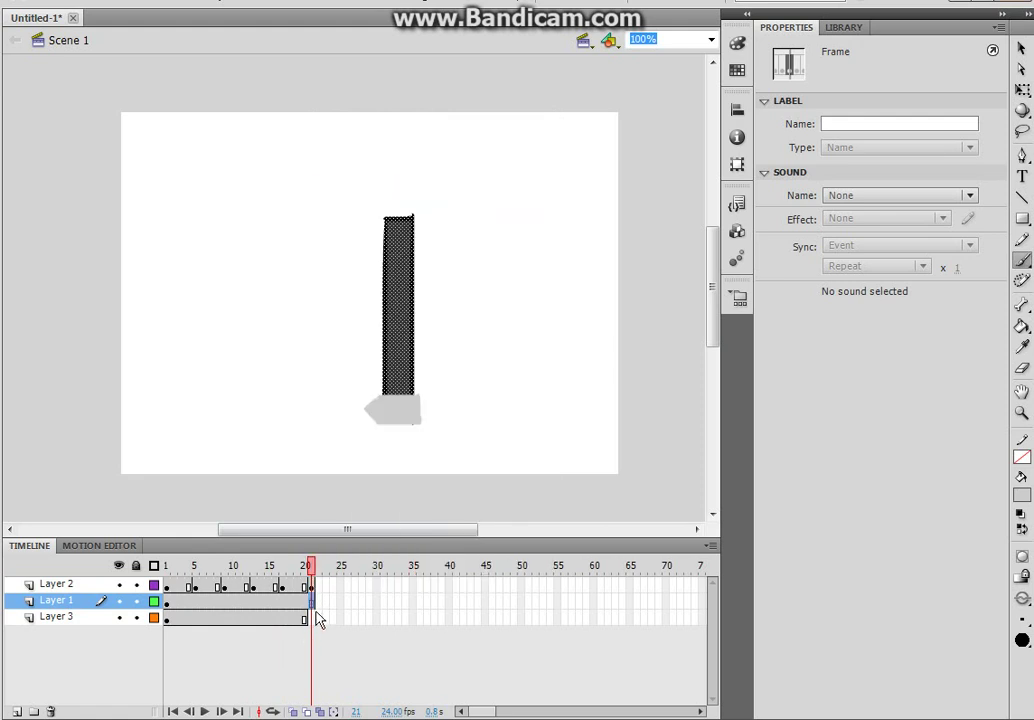
pyautogui.rightClick(312, 617)
pyautogui.click(411, 205)
# - Move the handle progressively up the slot on Layer 2's keyframes at frames 5, 9 and 13, to about Y 260, 209 and 171
pyautogui.click(168, 586)
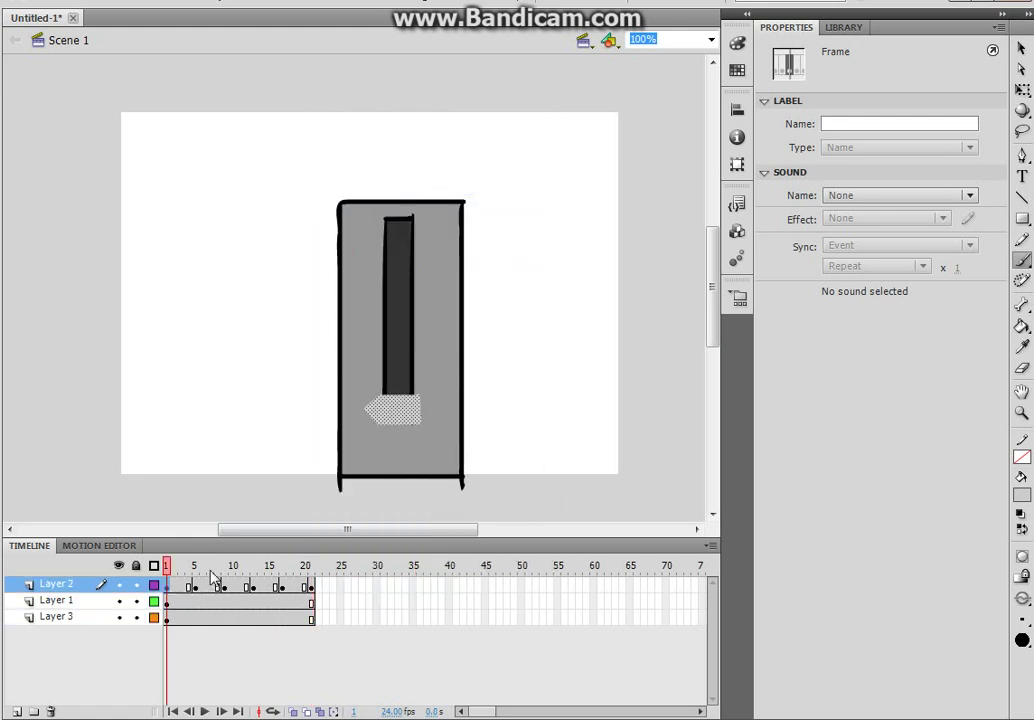
pyautogui.press('q')
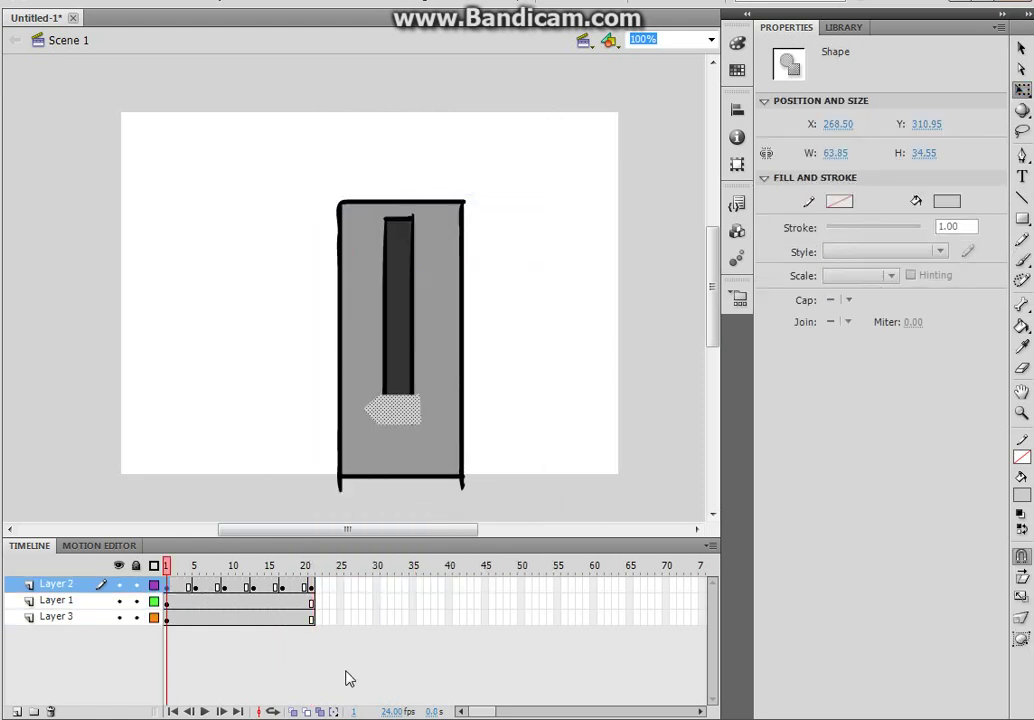
pyautogui.click(195, 587)
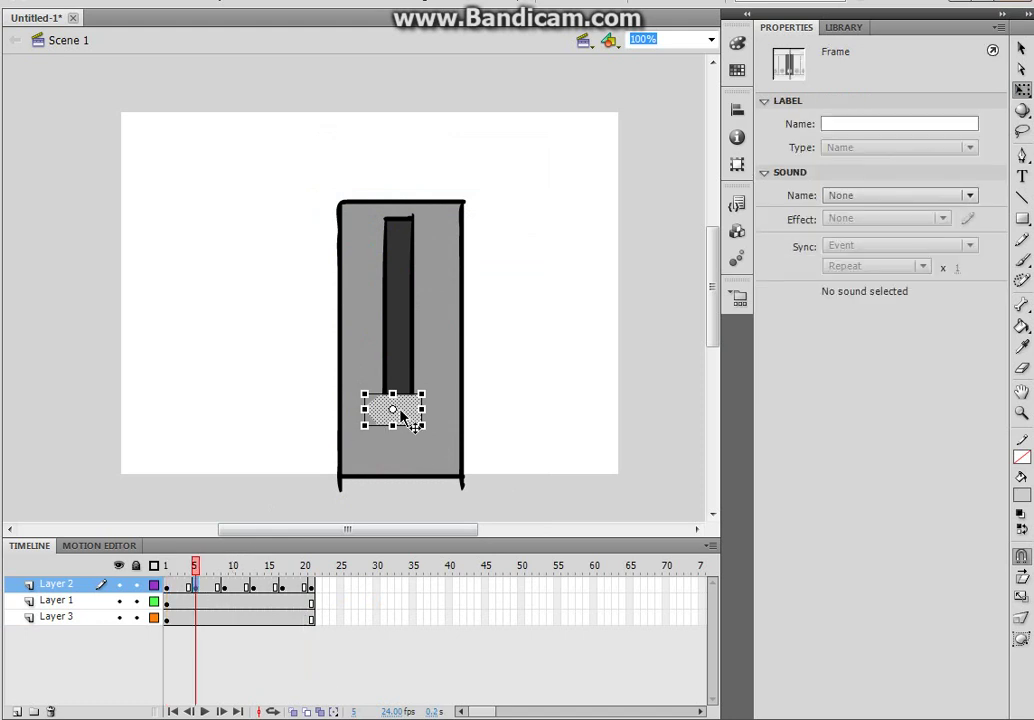
pyautogui.moveTo(397, 412); pyautogui.dragTo(414, 318)
pyautogui.click(233, 587)
pyautogui.click(408, 394)
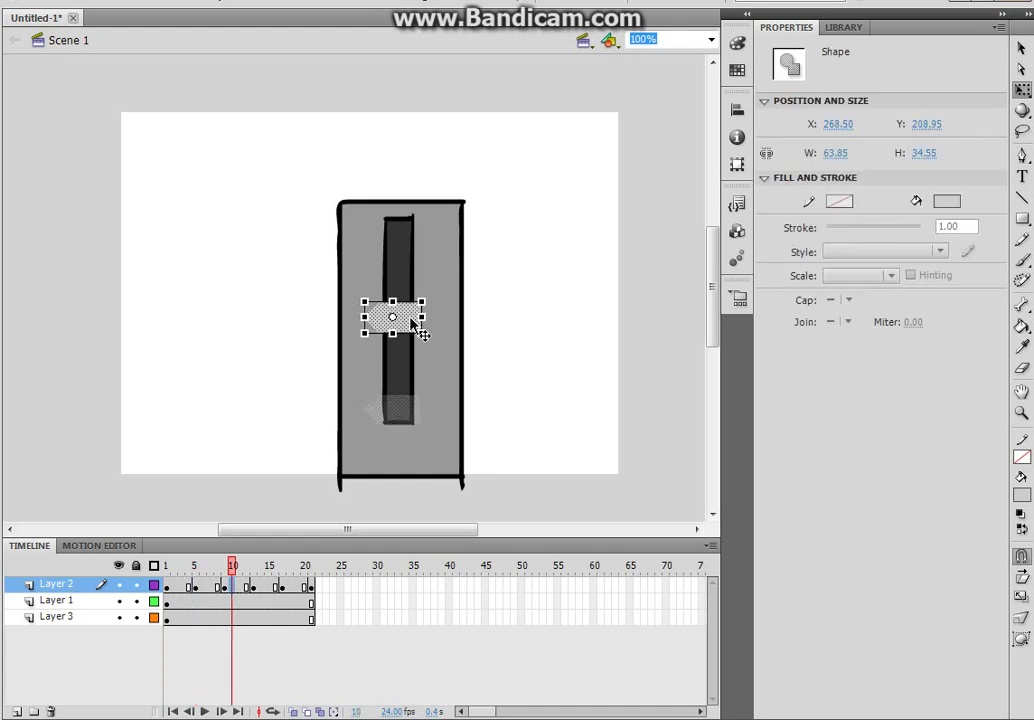
pyautogui.click(261, 587)
pyautogui.moveTo(427, 422); pyautogui.dragTo(411, 289)
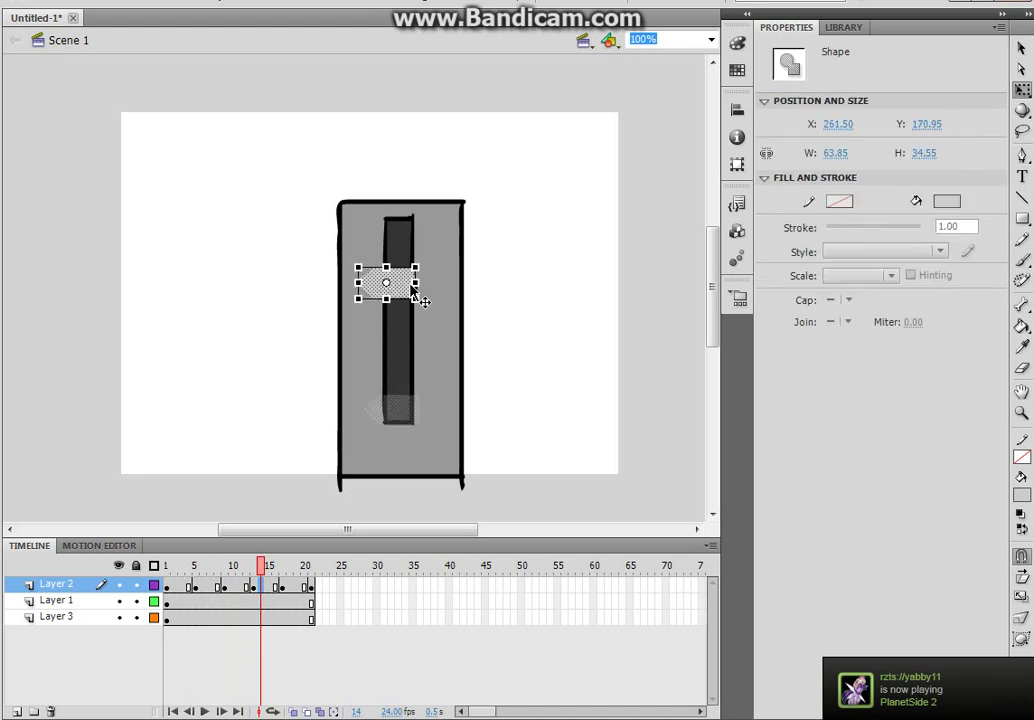
# - Adjust the handle's position at keyframe 9 and lower it at keyframe 5 to about X 262, Y 268
pyautogui.click(232, 587)
pyautogui.moveTo(410, 322); pyautogui.dragTo(410, 345)
pyautogui.click(212, 587)
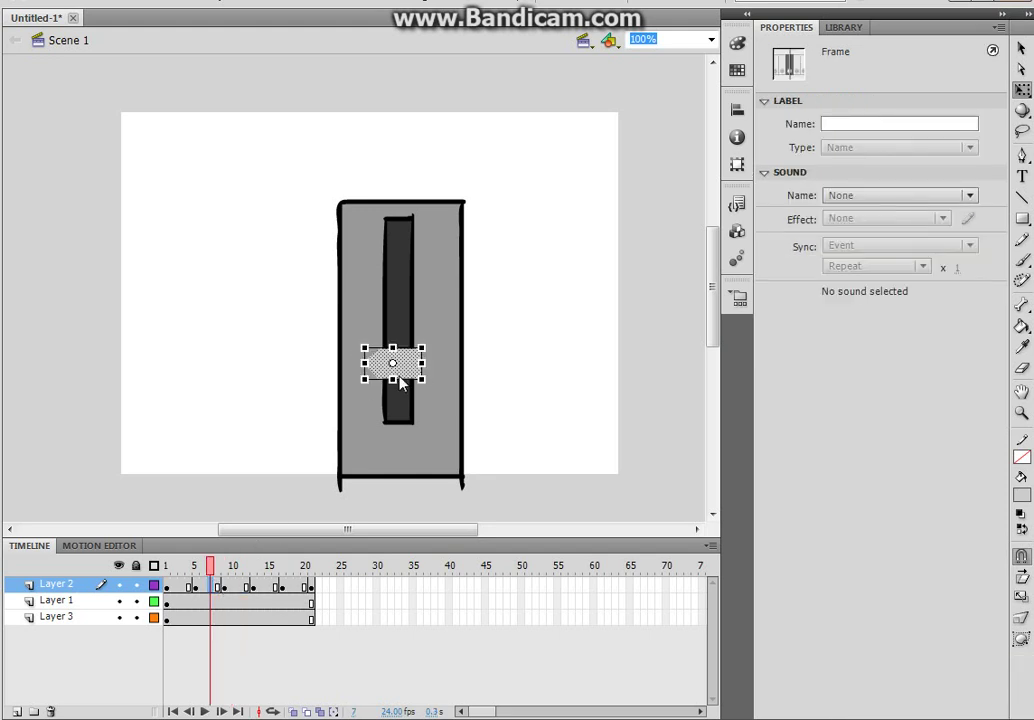
pyautogui.click(397, 365)
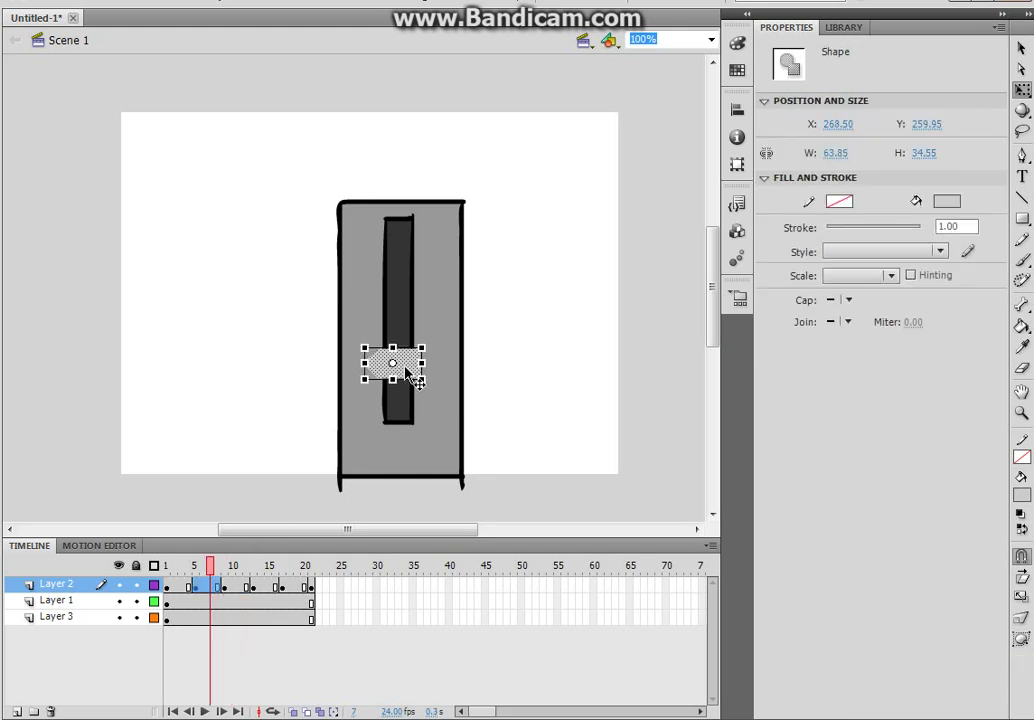
pyautogui.moveTo(406, 368); pyautogui.dragTo(401, 375)
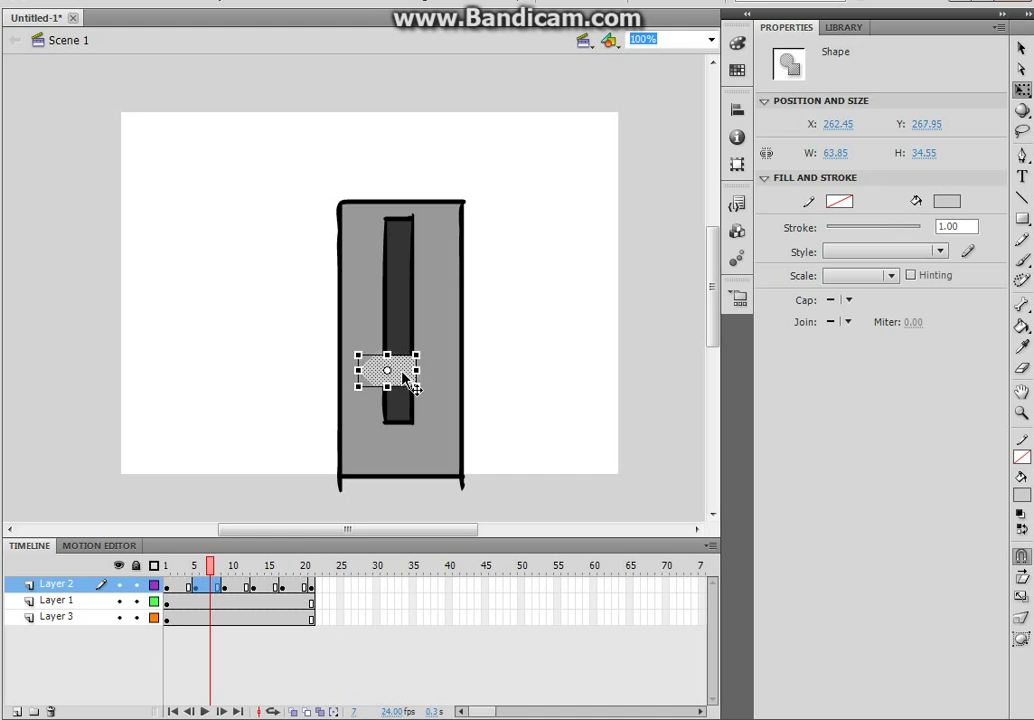
# - Raise the handle at keyframes 17 and 21 to about Y 140 and Y 116, and play the animation from frame 1
pyautogui.click(290, 587)
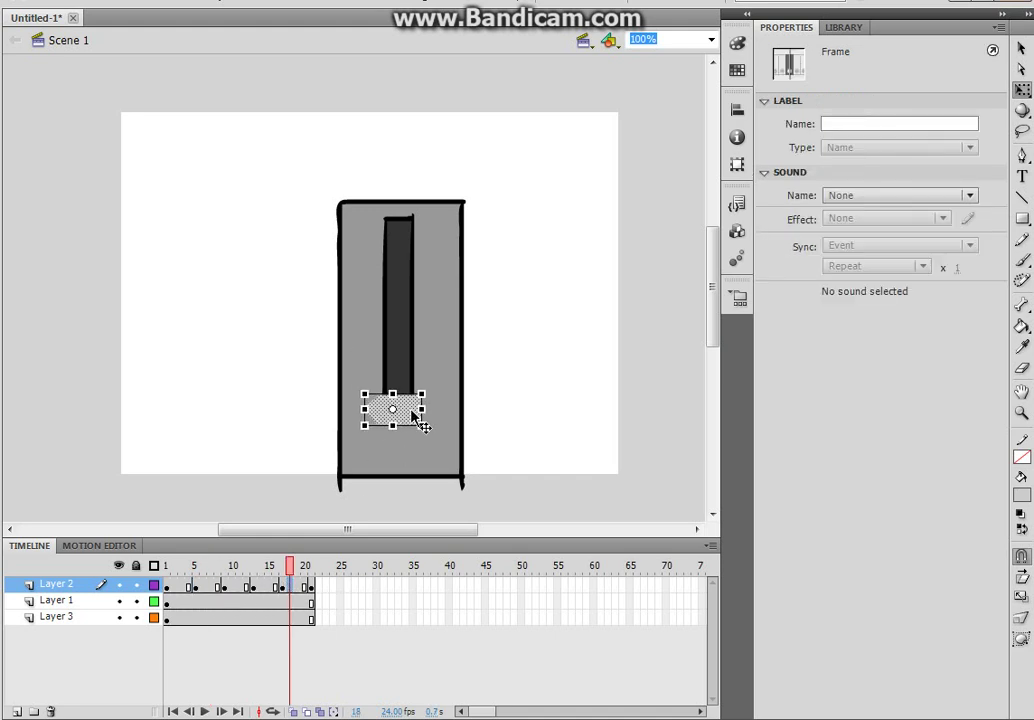
pyautogui.moveTo(422, 425); pyautogui.dragTo(416, 250)
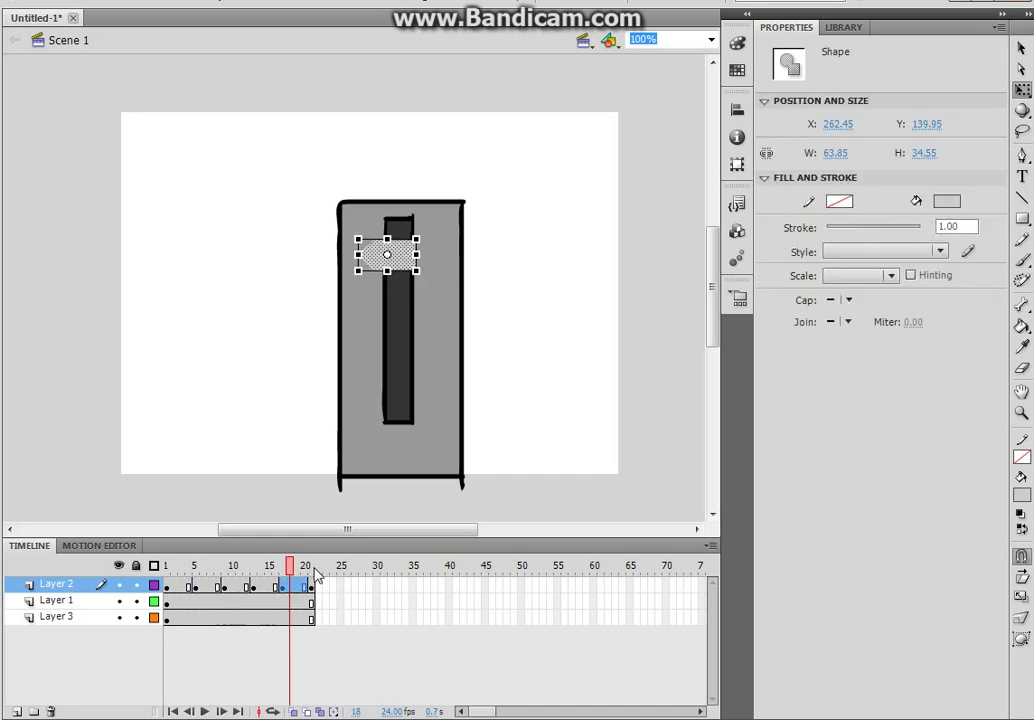
pyautogui.click(311, 586)
pyautogui.moveTo(390, 408); pyautogui.dragTo(394, 231)
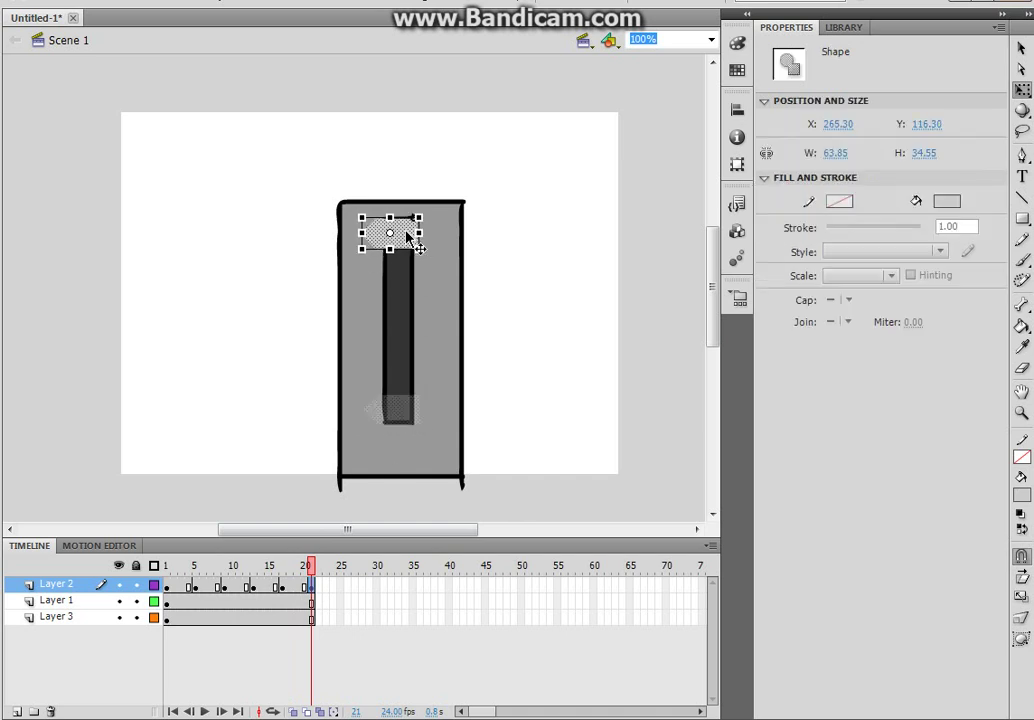
pyautogui.click(162, 588)
pyautogui.press('Return')
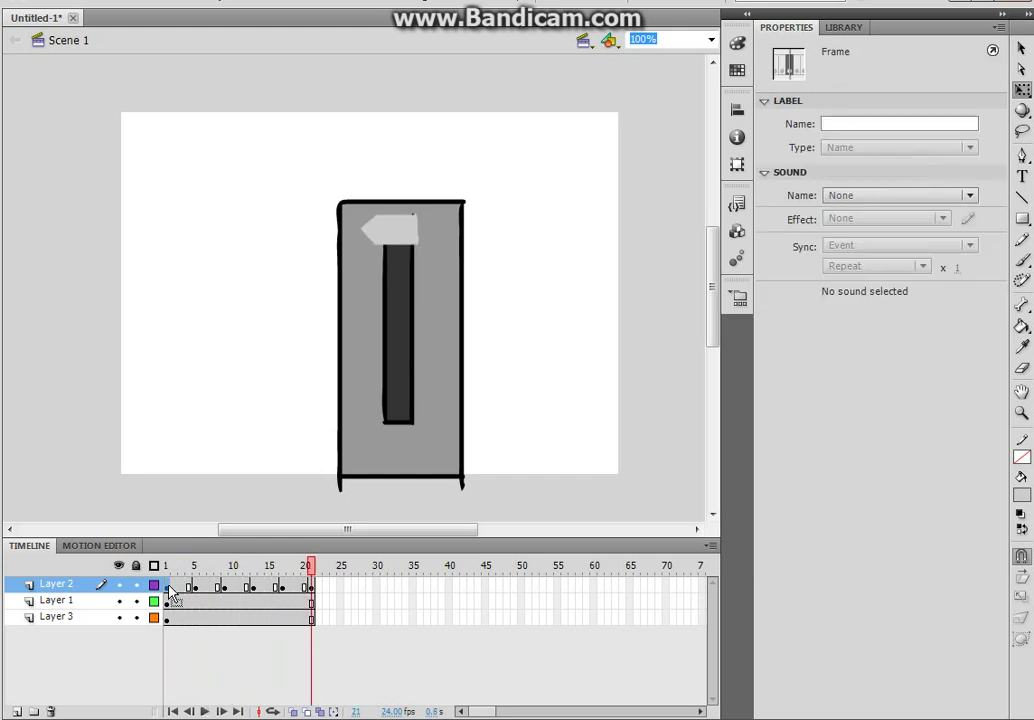
# - Create shape tweens on all five spans between the Layer 2 keyframes from frame 1 to frame 21
pyautogui.rightClick(179, 588)
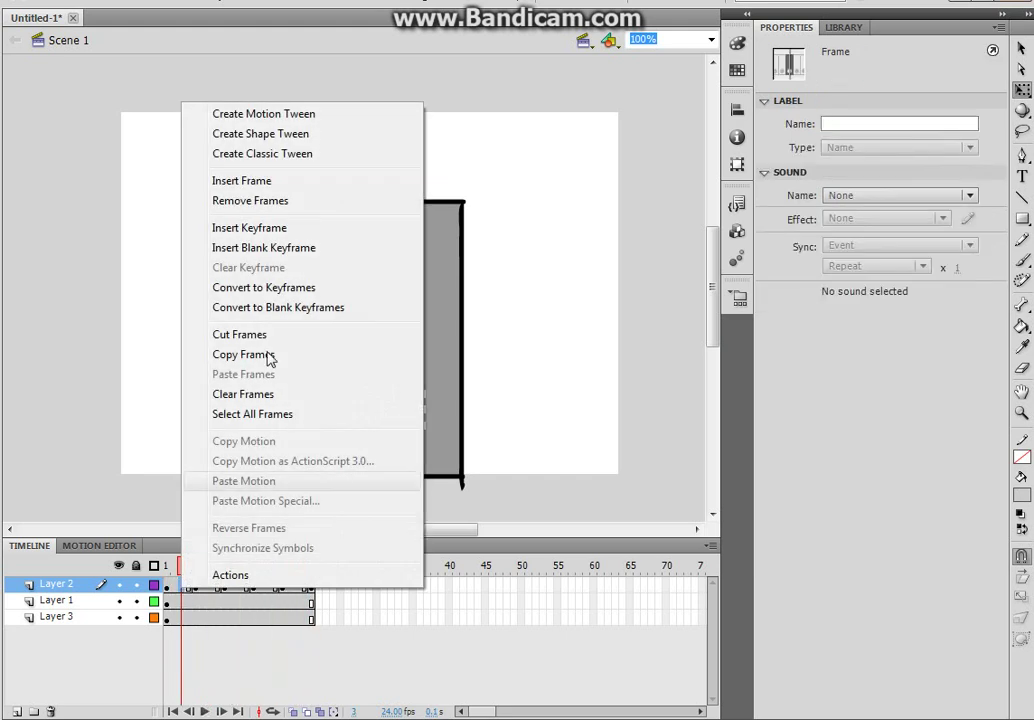
pyautogui.click(262, 134)
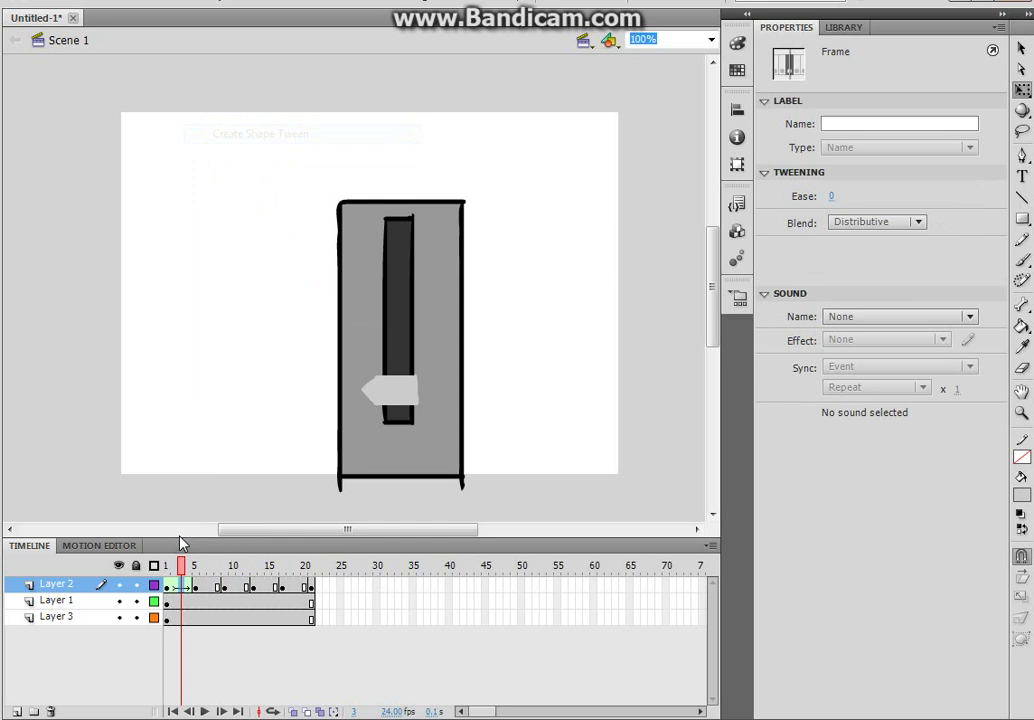
pyautogui.rightClick(210, 588)
pyautogui.click(298, 133)
pyautogui.rightClick(239, 588)
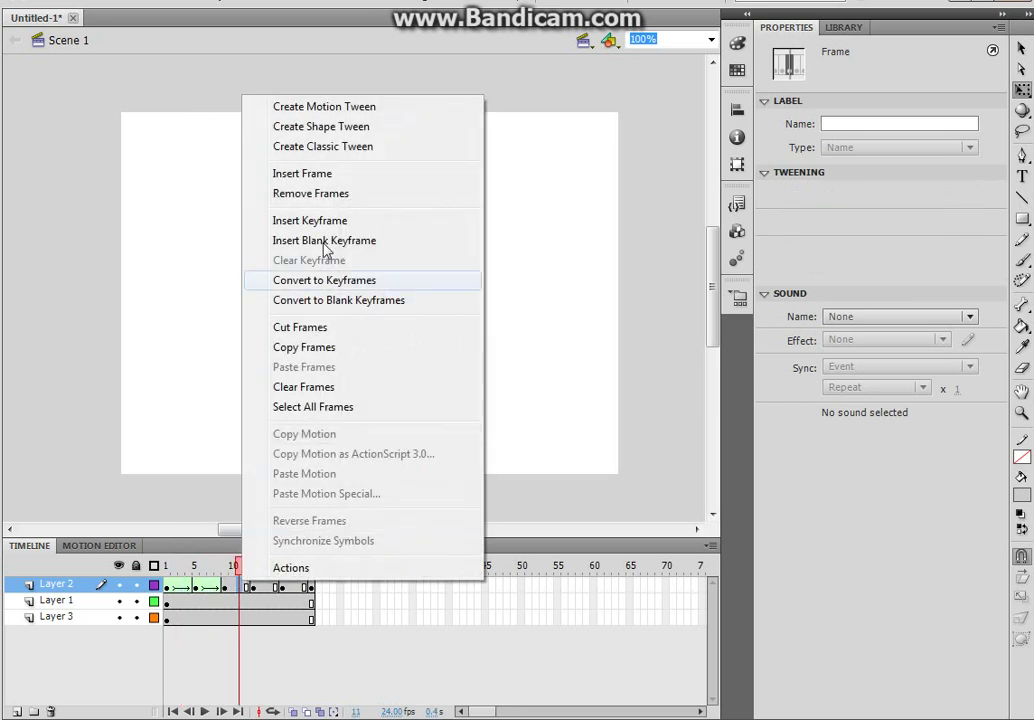
pyautogui.click(325, 134)
pyautogui.rightClick(262, 588)
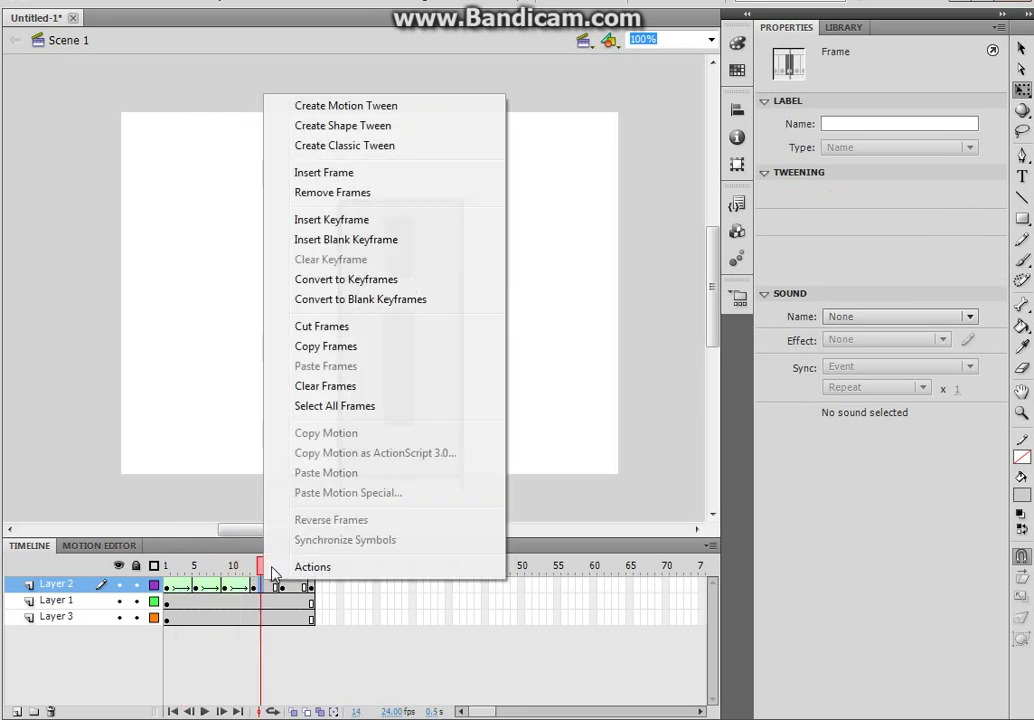
pyautogui.click(365, 123)
pyautogui.rightClick(293, 588)
pyautogui.click(393, 127)
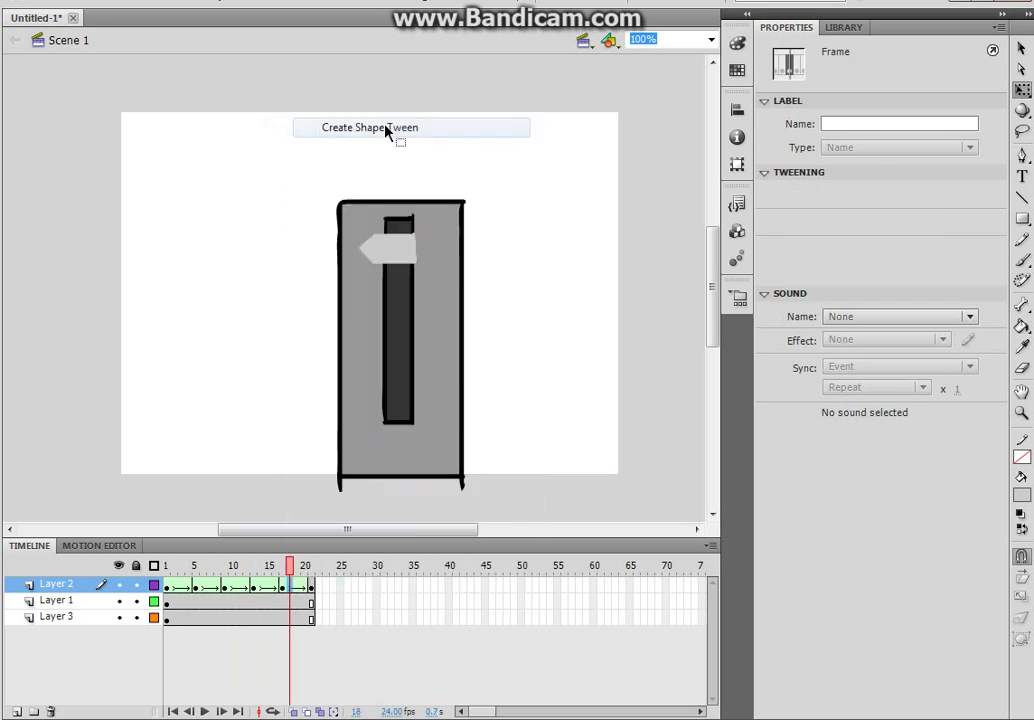
# - Scrub through the tweened frames and play the handle animation from frame 1
pyautogui.click(183, 588)
pyautogui.moveTo(188, 592); pyautogui.dragTo(268, 592)
pyautogui.click(169, 590)
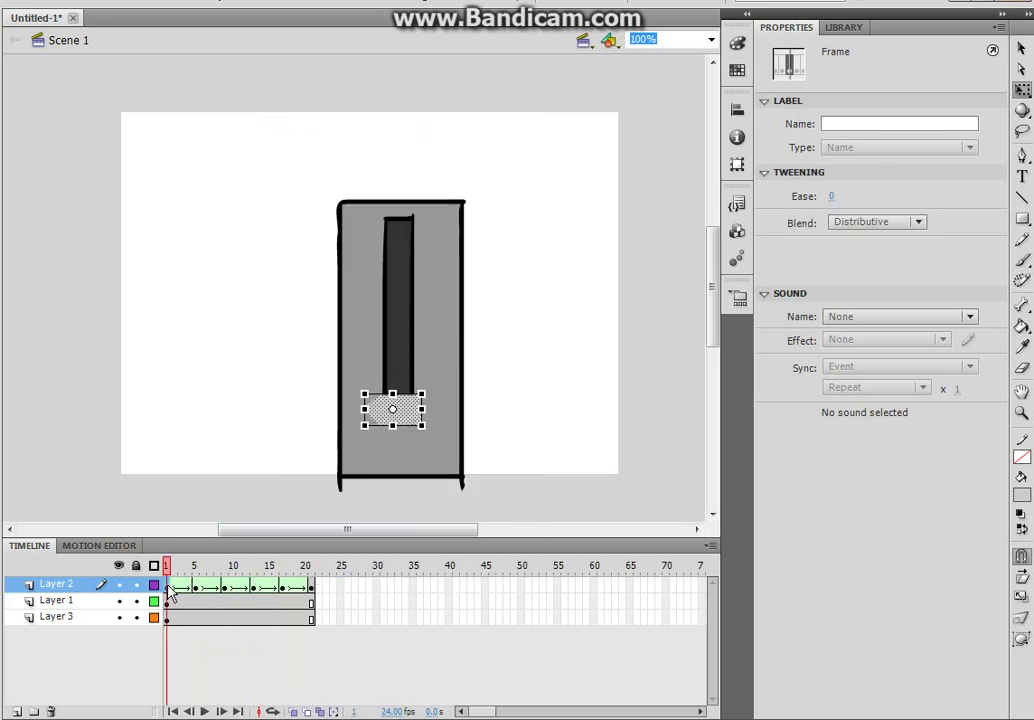
pyautogui.press('Return')
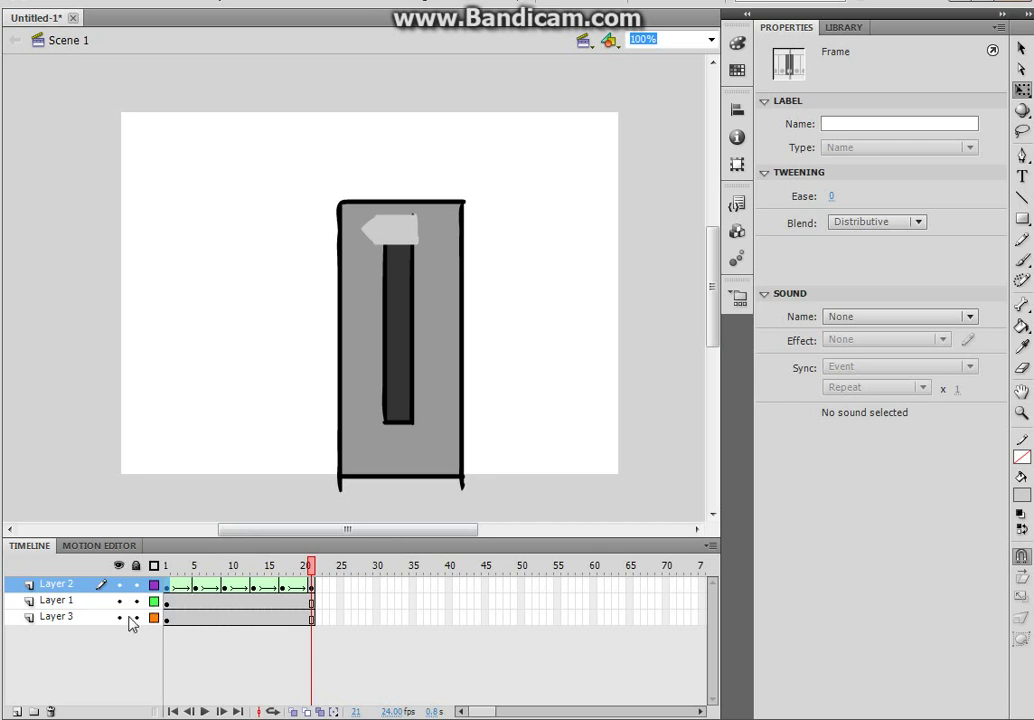
# - Insert a new layer above Layer 2 and set the Brush fill to a light peach skin tone
pyautogui.rightClick(120, 585)
pyautogui.click(145, 208)
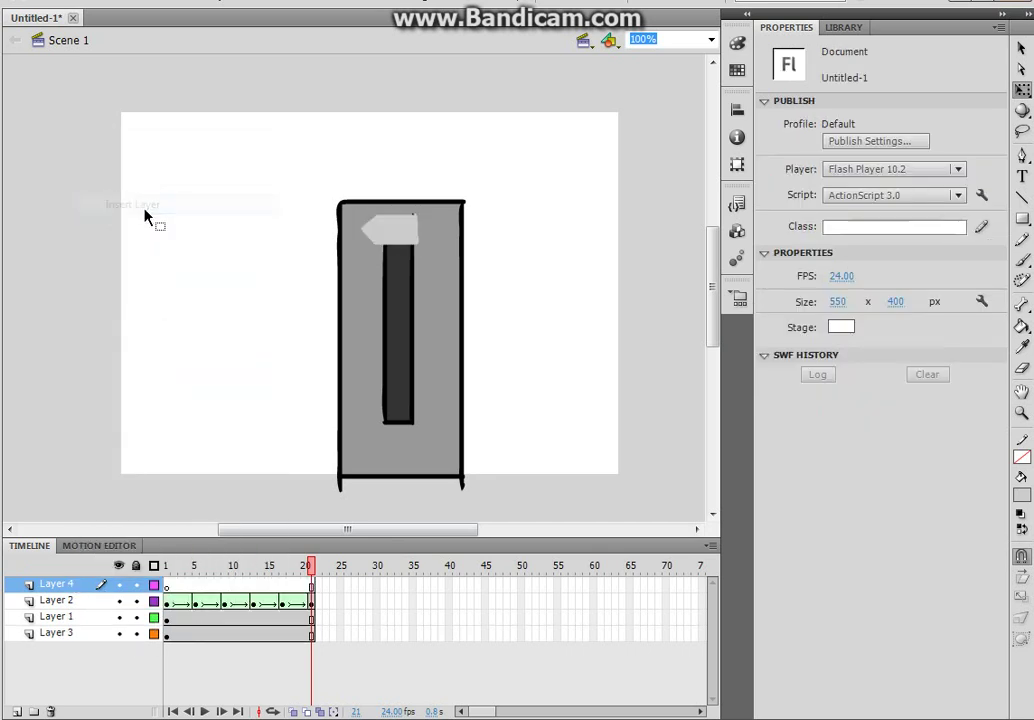
pyautogui.click(1022, 501)
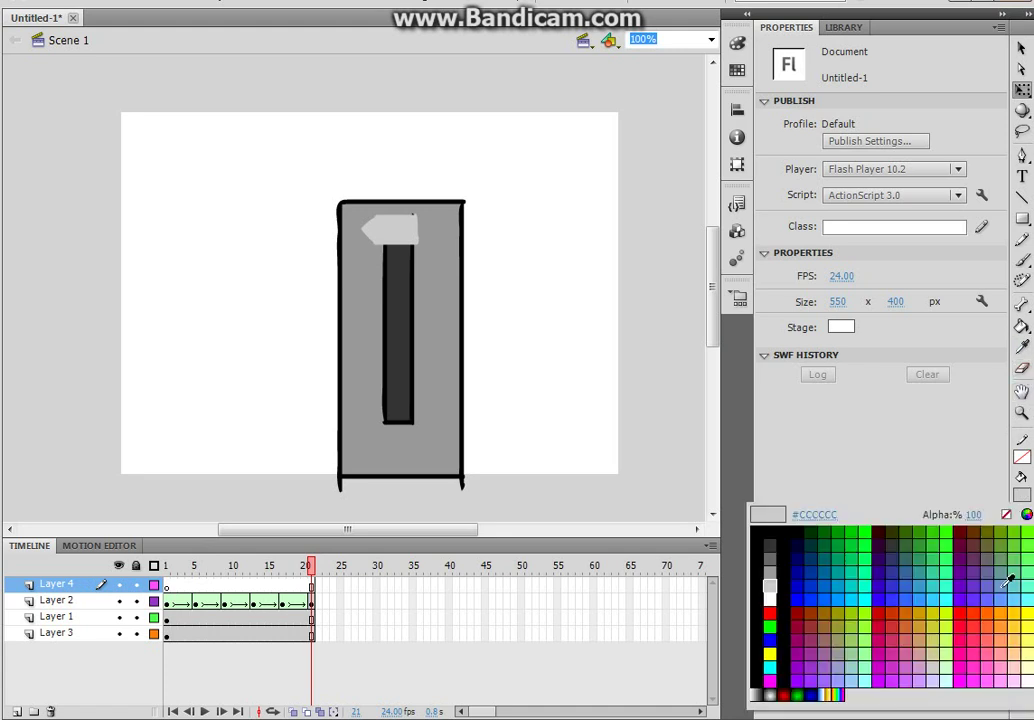
pyautogui.click(1021, 497)
pyautogui.click(1015, 660)
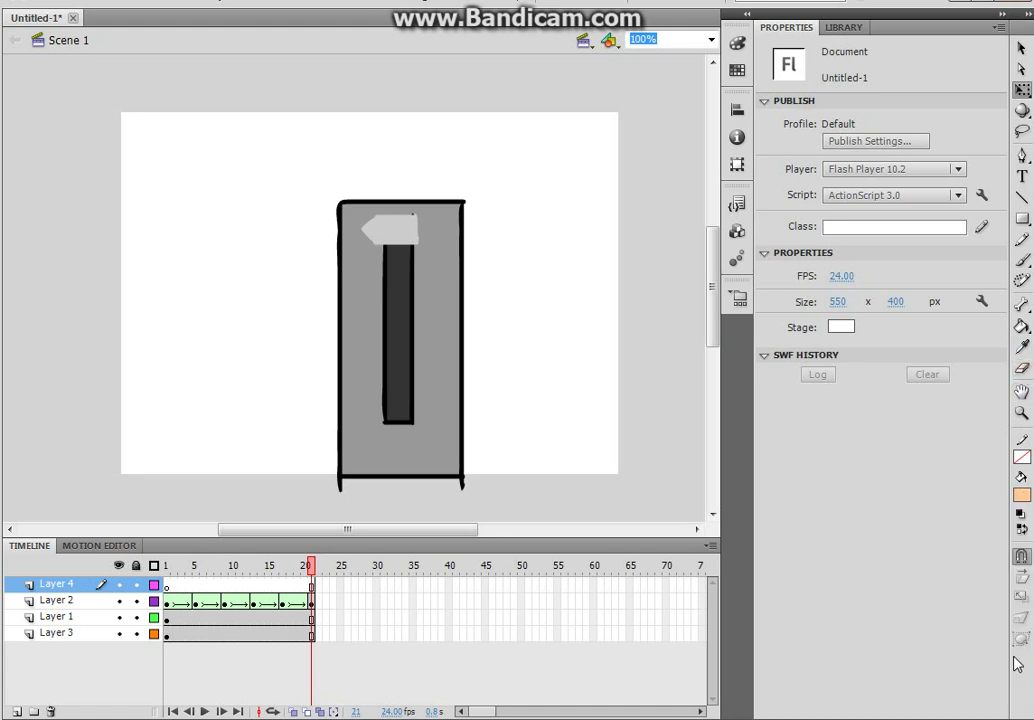
pyautogui.click(1021, 259)
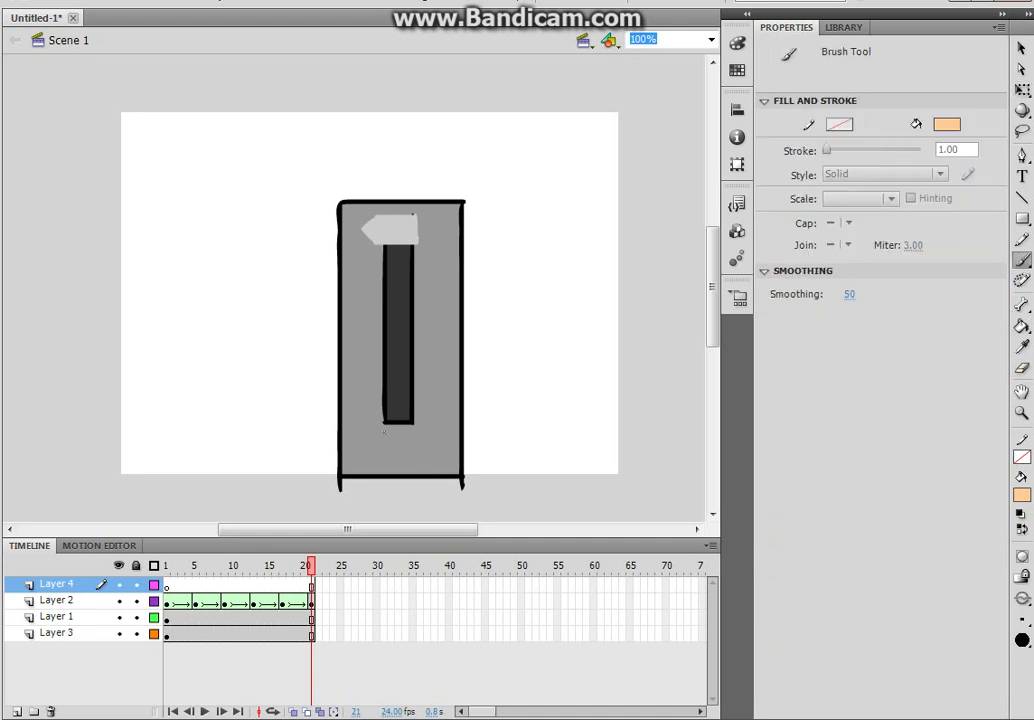
pyautogui.rightClick(194, 585)
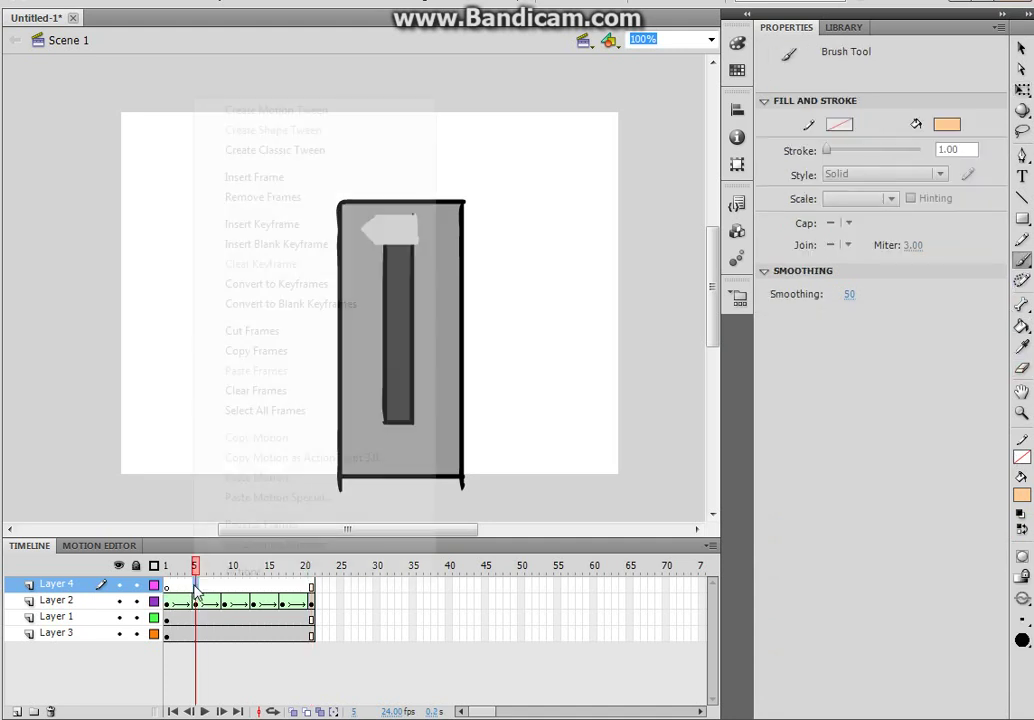
pyautogui.click(262, 224)
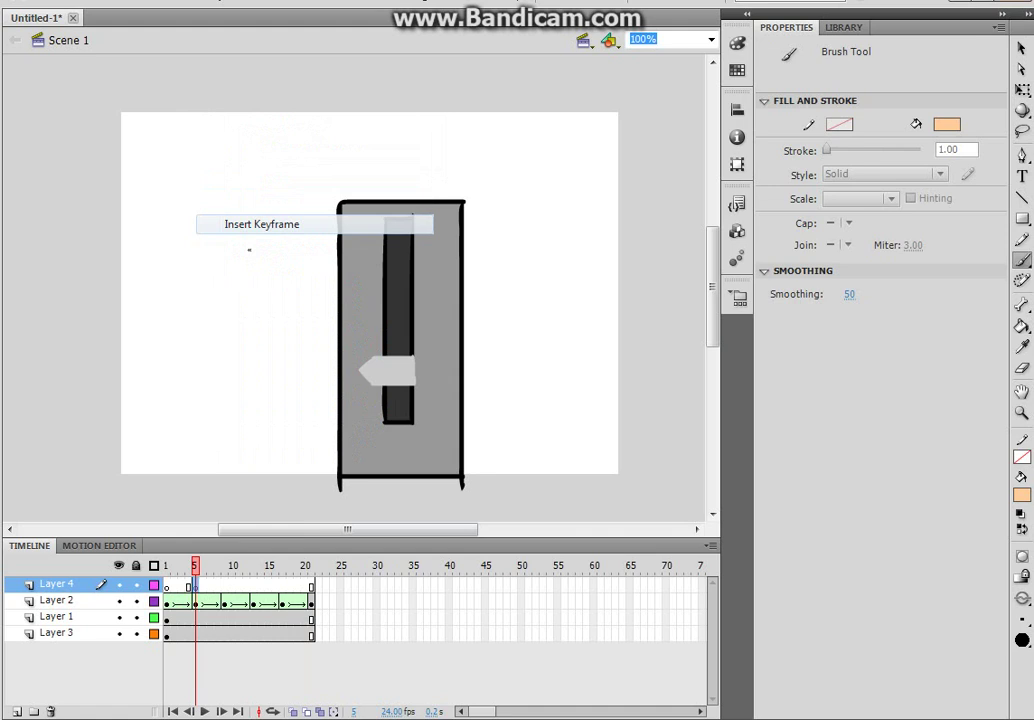
pyautogui.rightClick(225, 586)
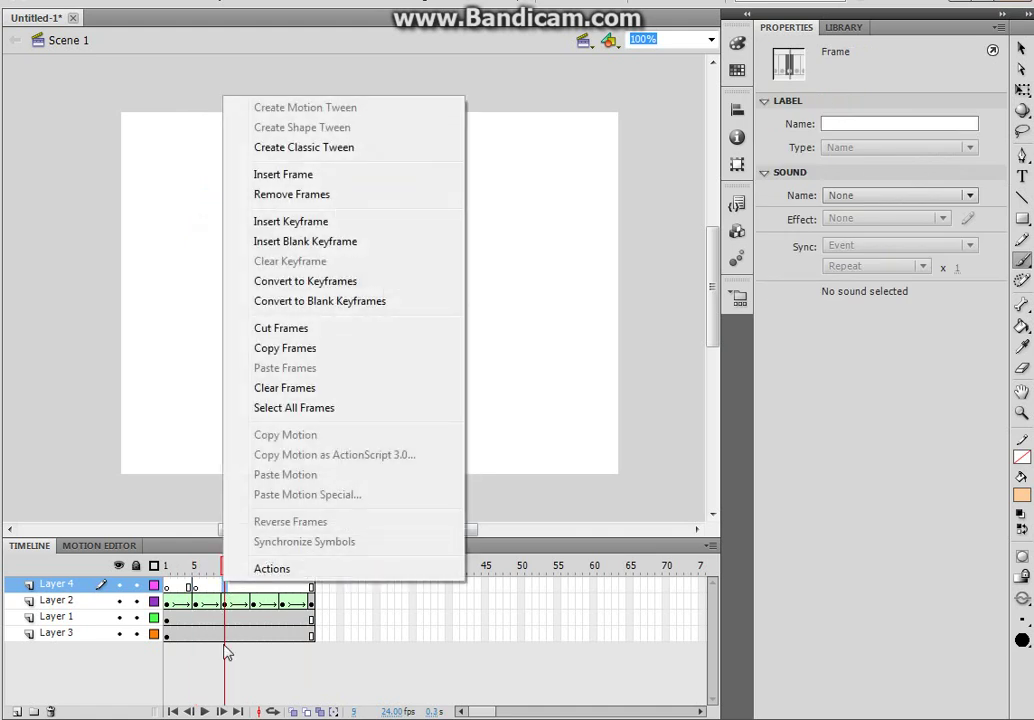
pyautogui.press('Escape')
pyautogui.click(194, 586)
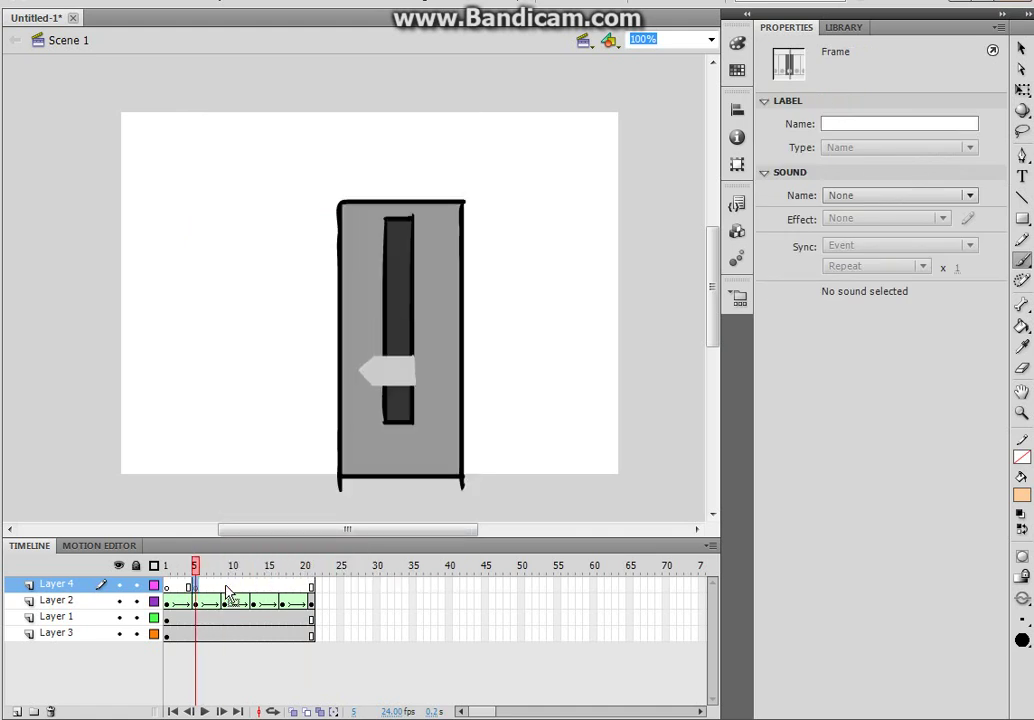
# - Paint a pointing hand outline on frame 1 of Layer 4 with its fingertip on the handle, and fill it with peach
pyautogui.click(166, 591)
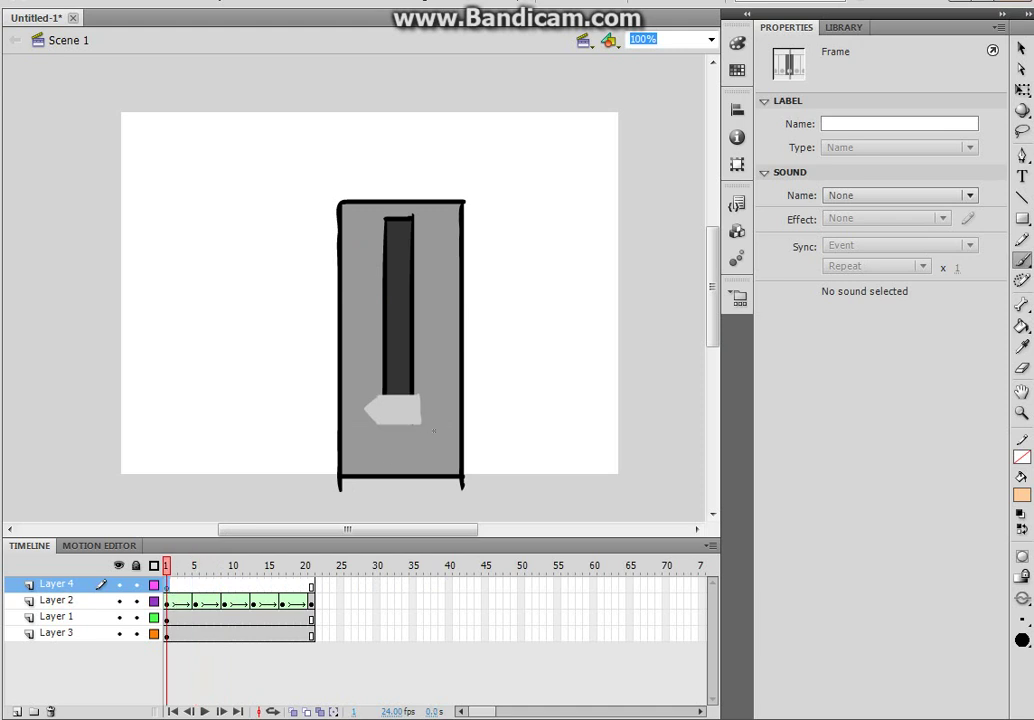
pyautogui.scroll(-2, 433, 431)
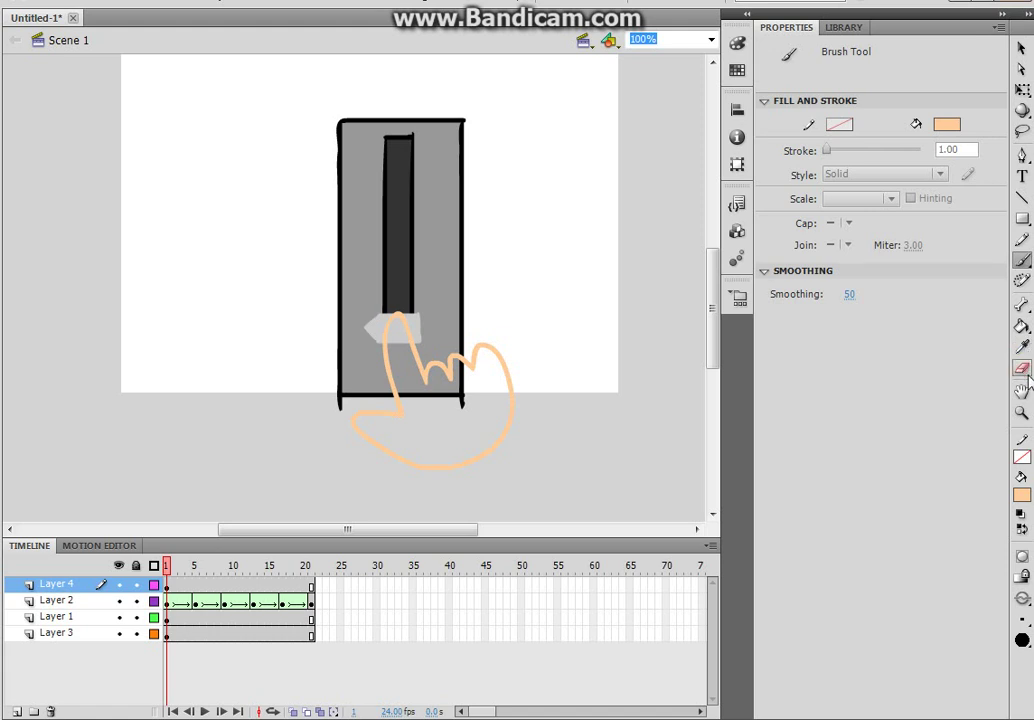
pyautogui.press('k')
pyautogui.click(453, 416)
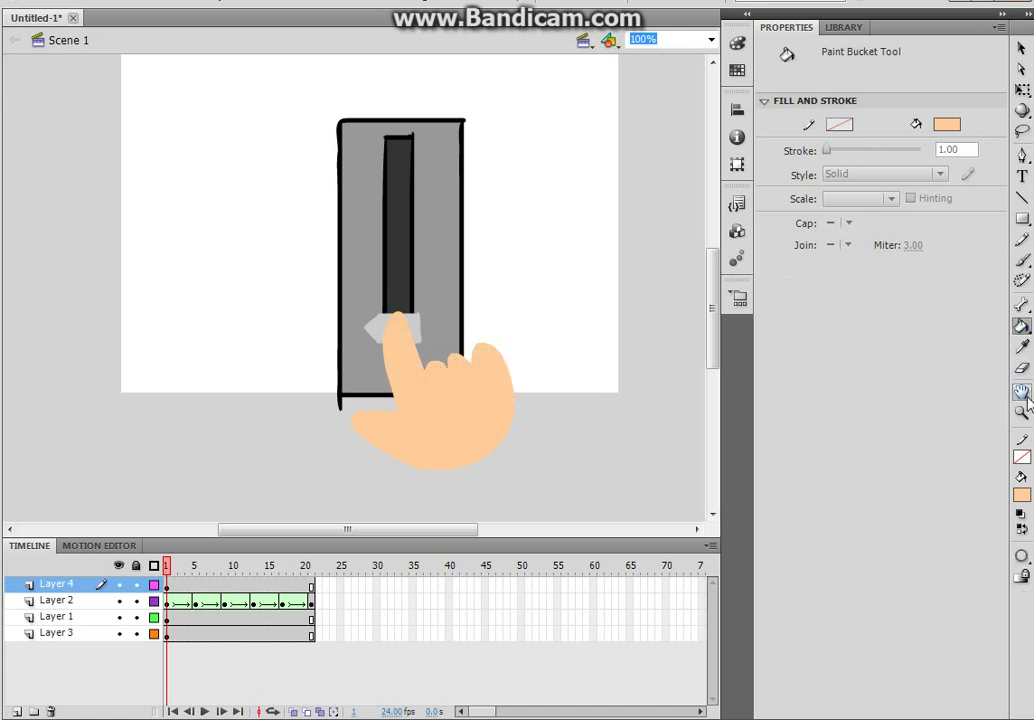
# - Brush a forearm and elbow outline extending down from the hand on frame 1 of Layer 4, and fill both sections with peach
pyautogui.press('b')
pyautogui.scroll(-4, 342, 287)
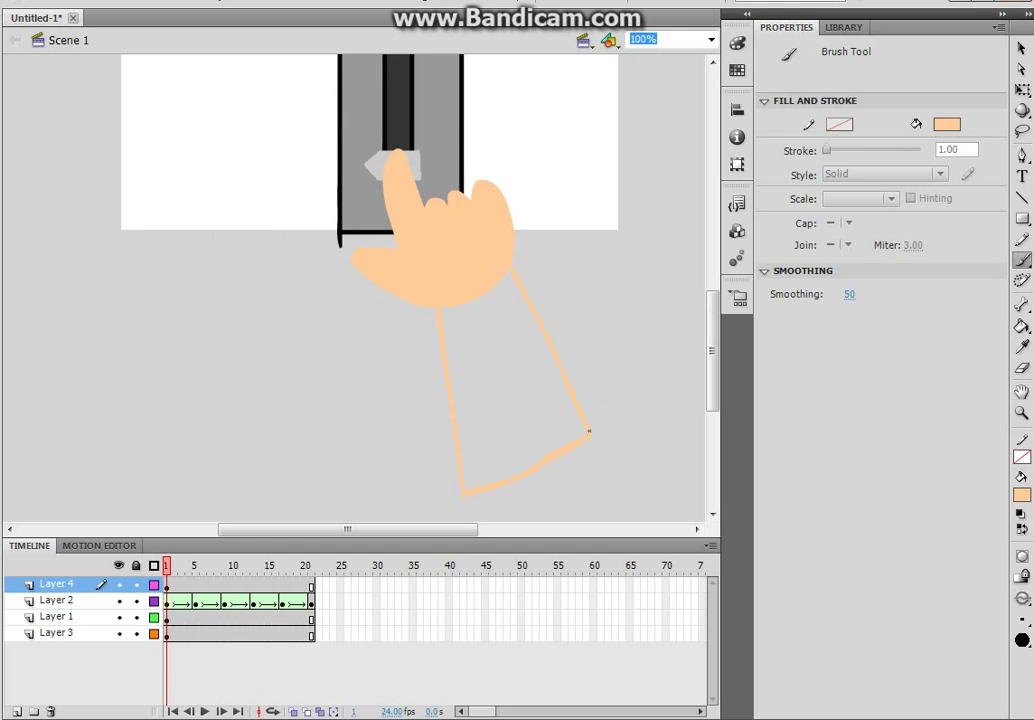
pyautogui.scroll(-2, 589, 432)
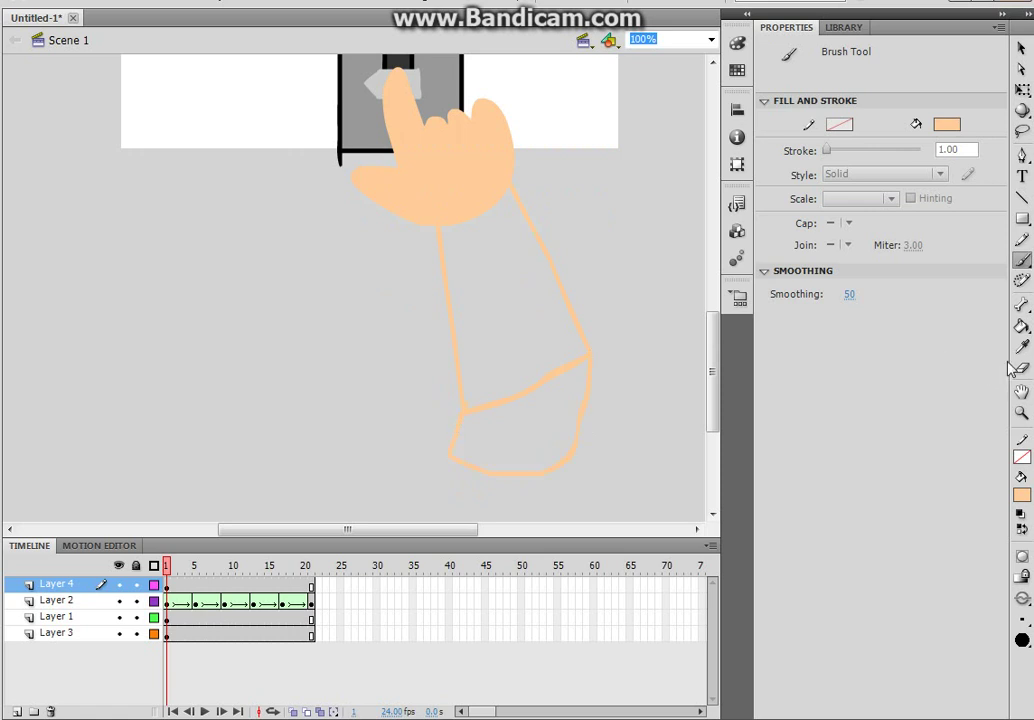
pyautogui.click(1021, 326)
pyautogui.click(526, 399)
pyautogui.click(510, 440)
pyautogui.scroll(6, 600, 380)
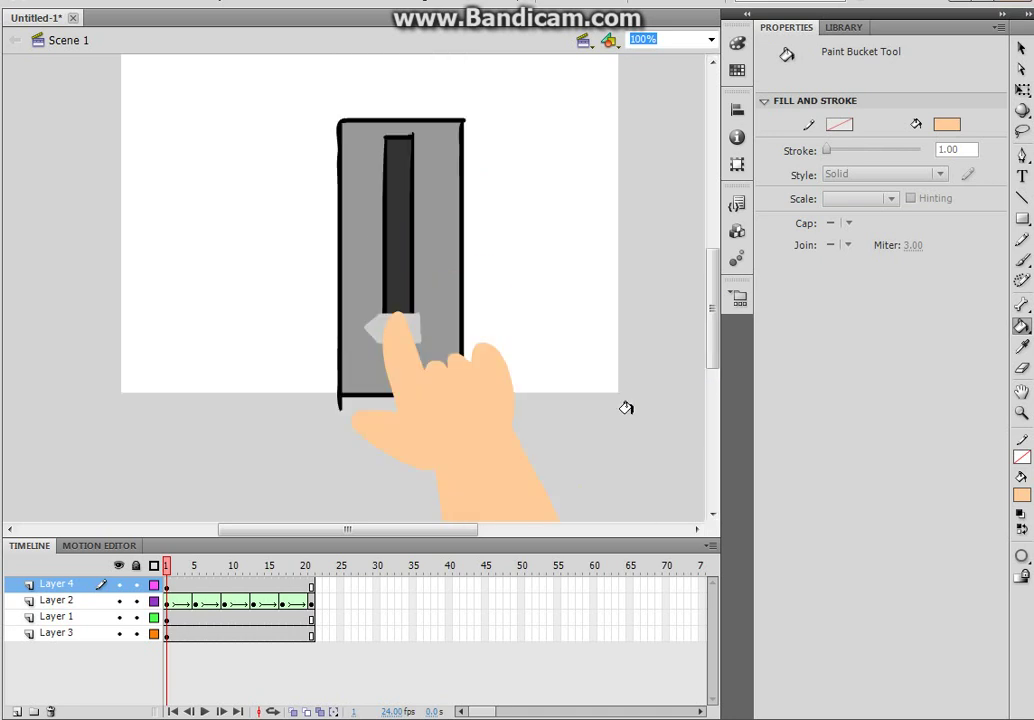
# - Insert a keyframe at frame 5 of Layer 4 and move the hand and arm up to about Y 270, fingertip on the handle
pyautogui.click(195, 584)
pyautogui.rightClick(195, 584)
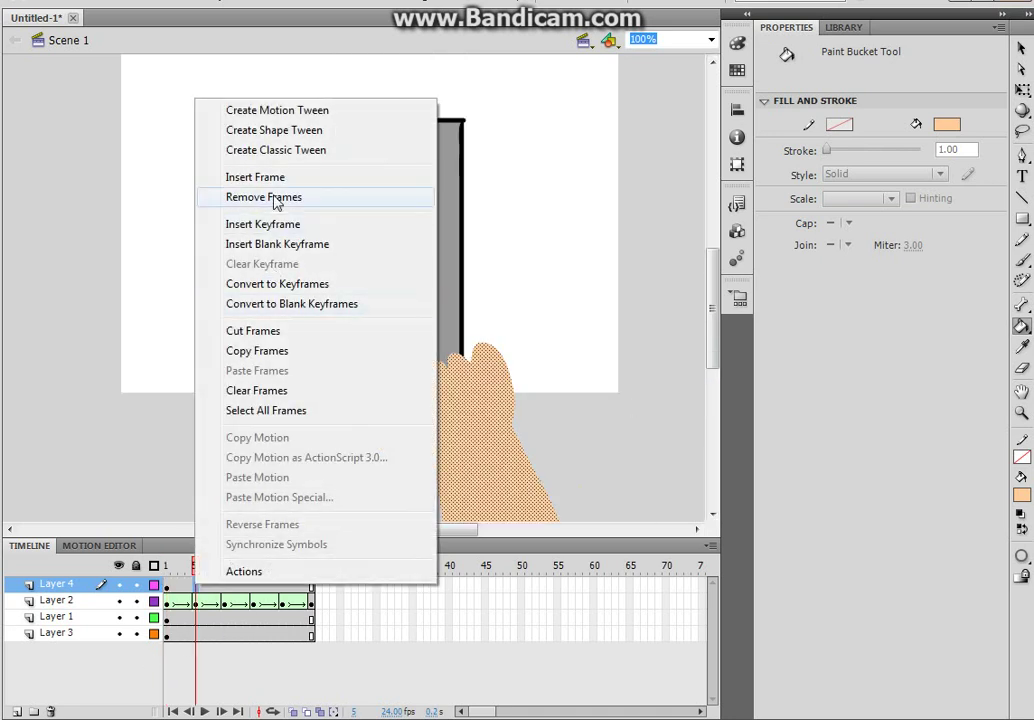
pyautogui.click(263, 224)
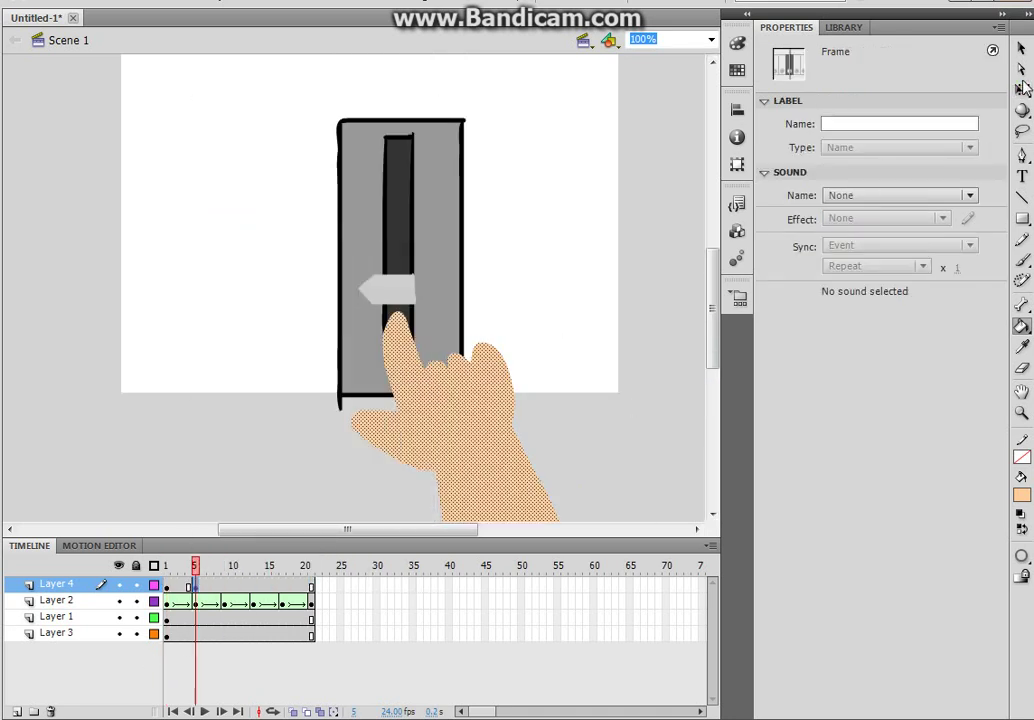
pyautogui.click(1021, 88)
pyautogui.click(560, 515)
pyautogui.moveTo(517, 464); pyautogui.dragTo(503, 413)
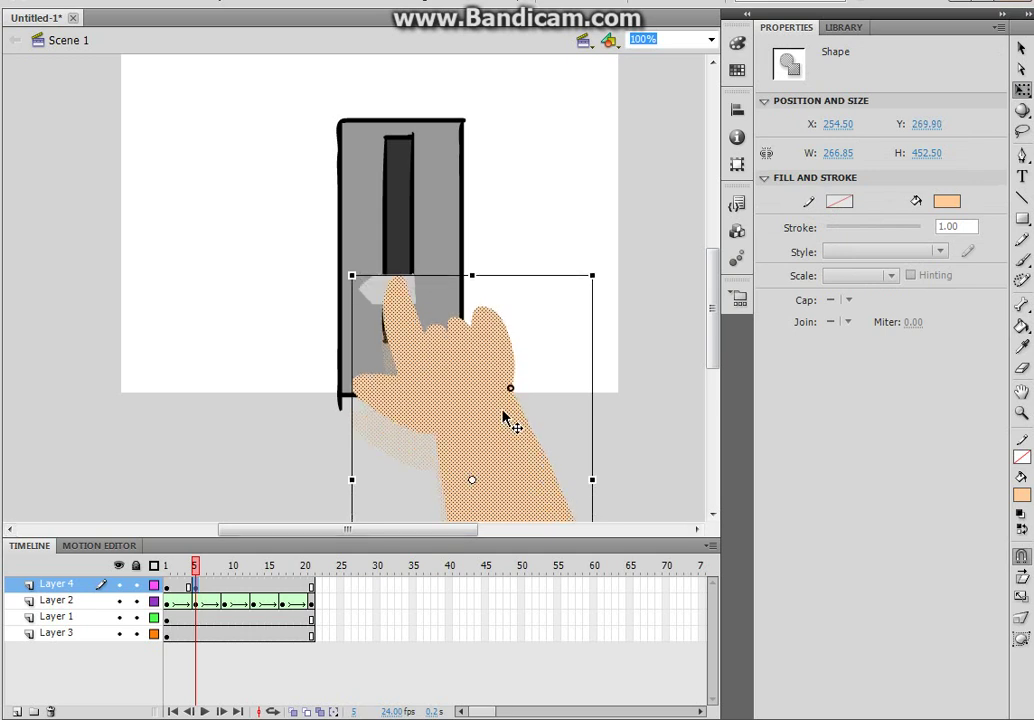
# - Lower the hand and arm slightly on frame 1 of Layer 4, keeping the fingertip over the handle
pyautogui.click(166, 584)
pyautogui.click(466, 420)
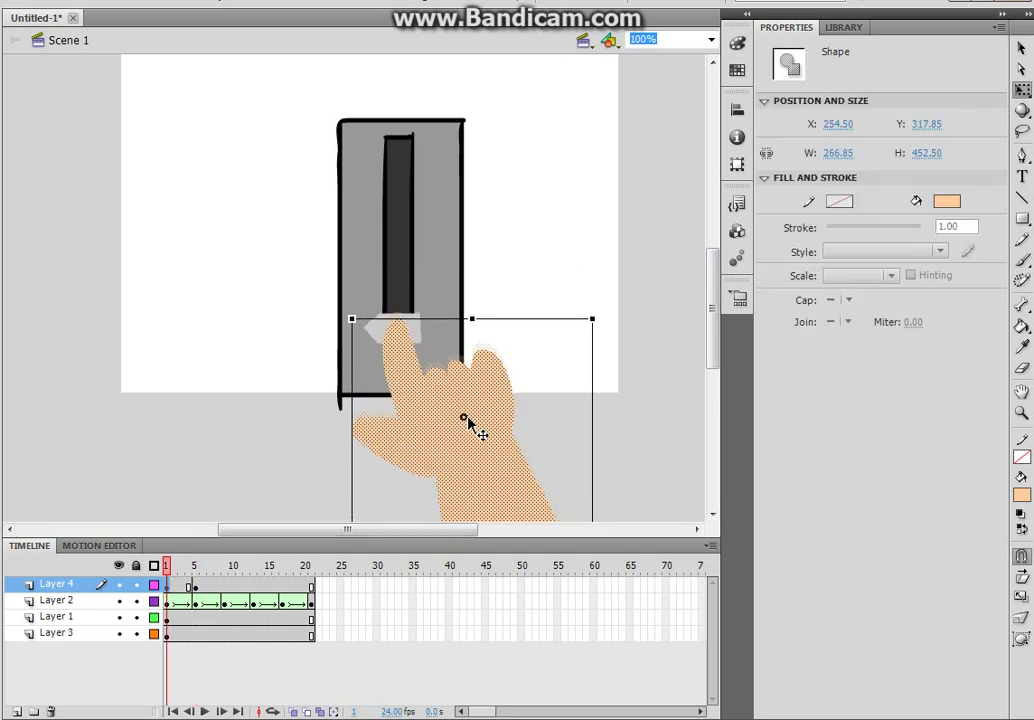
pyautogui.click(194, 585)
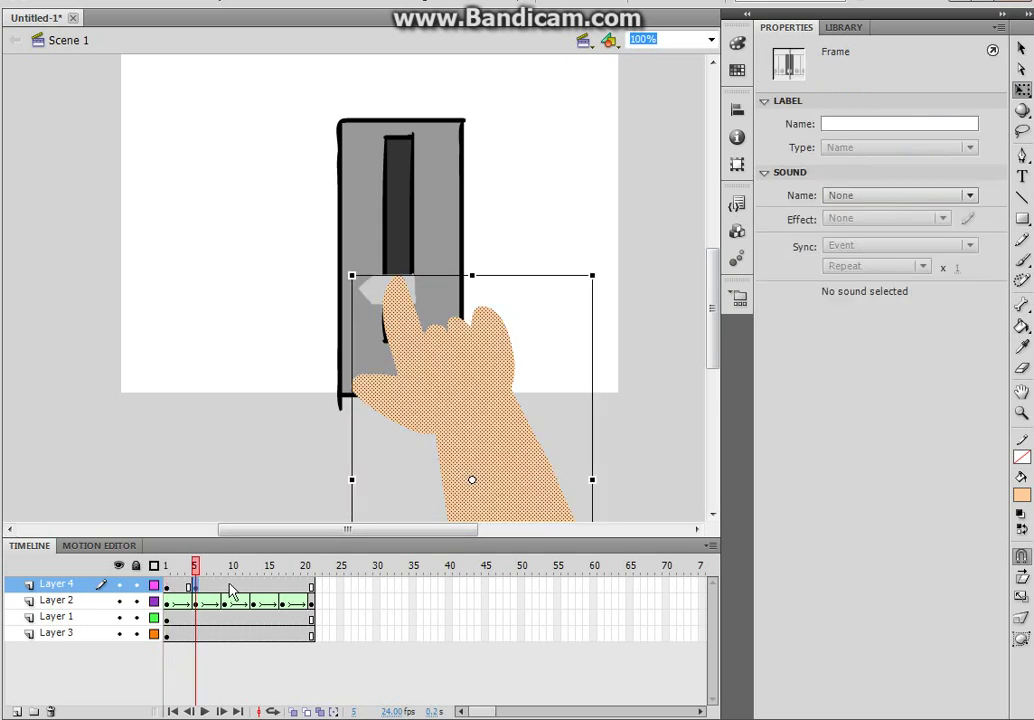
# - Insert keyframes at frames 9 and 13 of Layer 4, raising the hand to follow the handle, to about Y 241 at frame 9
pyautogui.rightClick(228, 590)
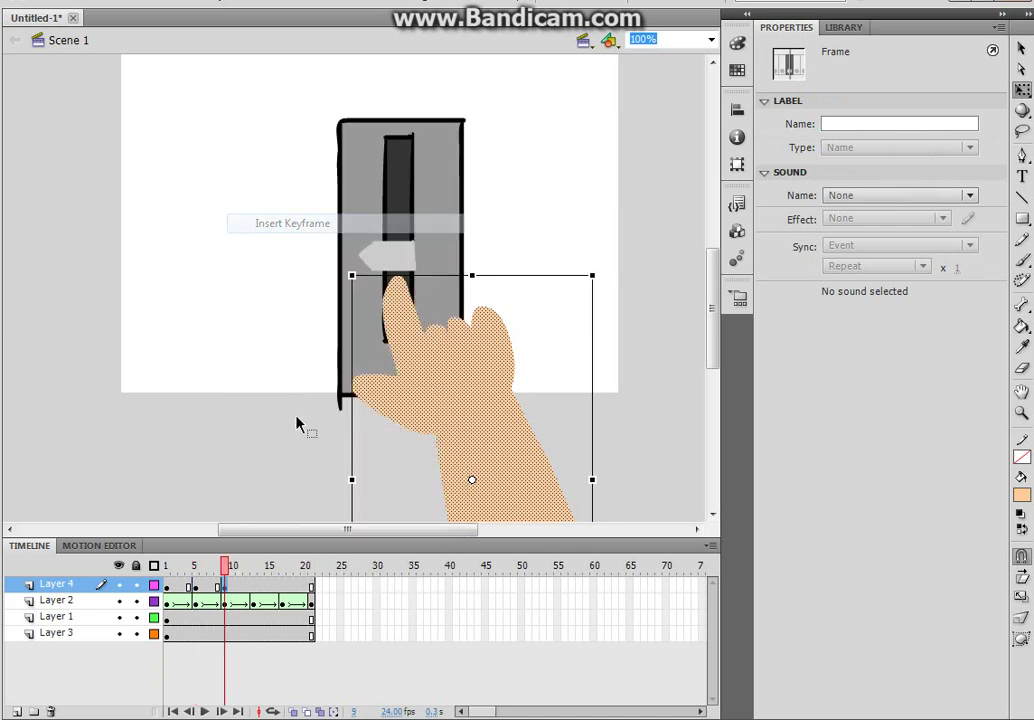
pyautogui.click(318, 224)
pyautogui.moveTo(466, 450)
pyautogui.mouseDown()
pyautogui.moveTo(470, 415)
pyautogui.moveTo(468, 429)
pyautogui.moveTo(460, 425)
pyautogui.moveTo(466, 449)
pyautogui.mouseUp()
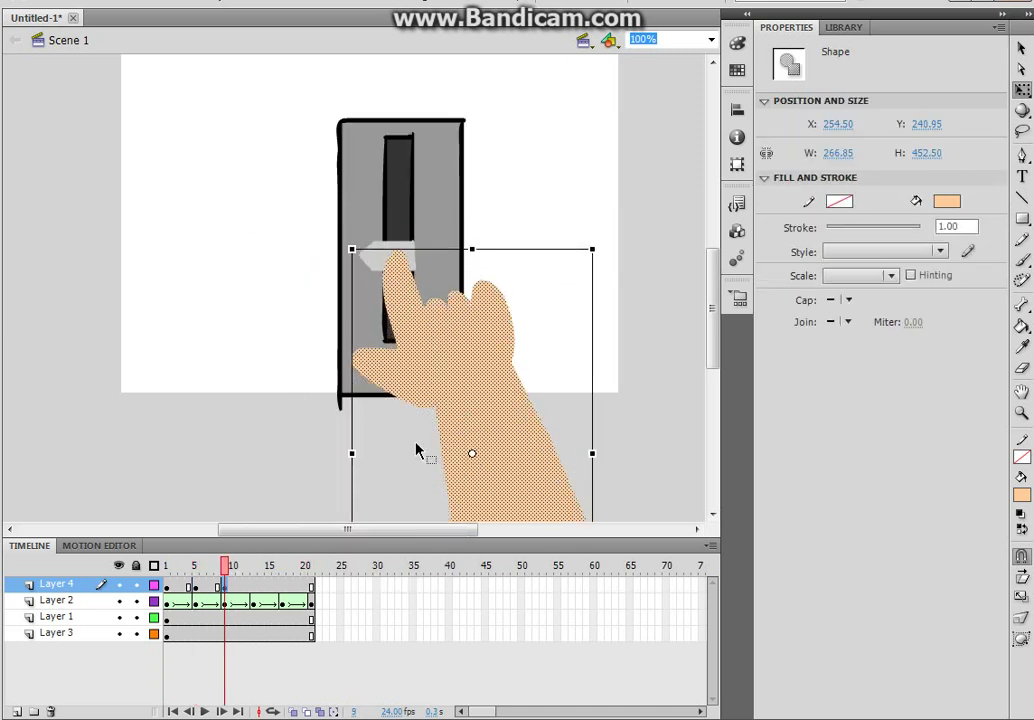
pyautogui.rightClick(258, 592)
pyautogui.click(300, 224)
pyautogui.moveTo(462, 404); pyautogui.dragTo(459, 358)
# - Insert keyframes at frames 17 and 21 of Layer 4, raising the hand with the handle to about Y 149 and Y 116
pyautogui.rightClick(283, 584)
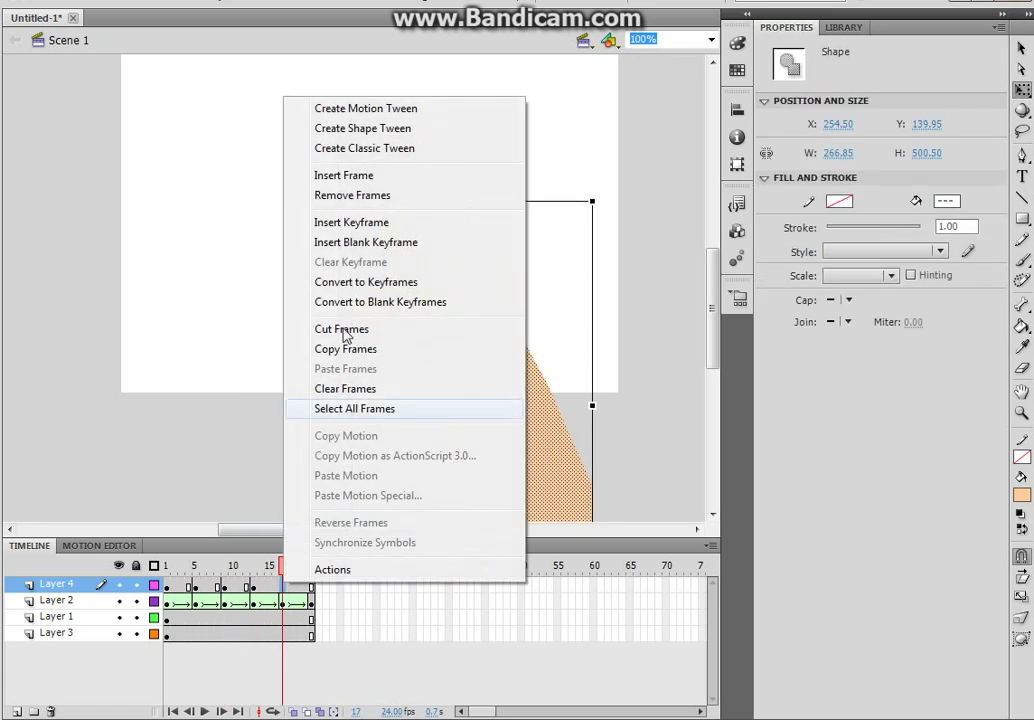
pyautogui.click(395, 222)
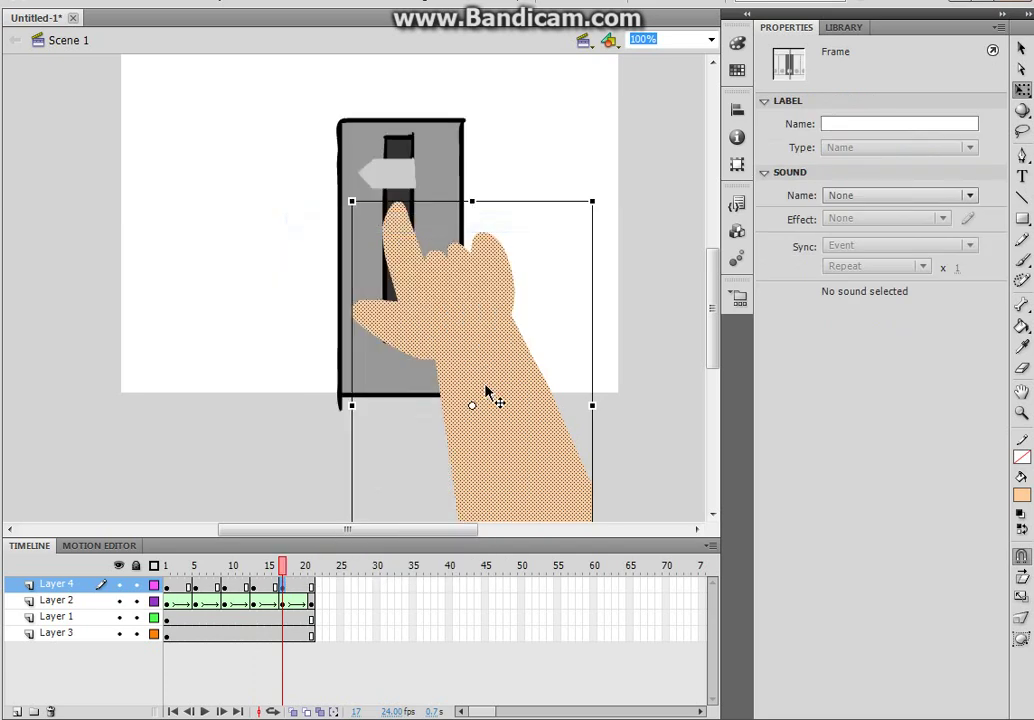
pyautogui.moveTo(487, 392); pyautogui.dragTo(483, 358)
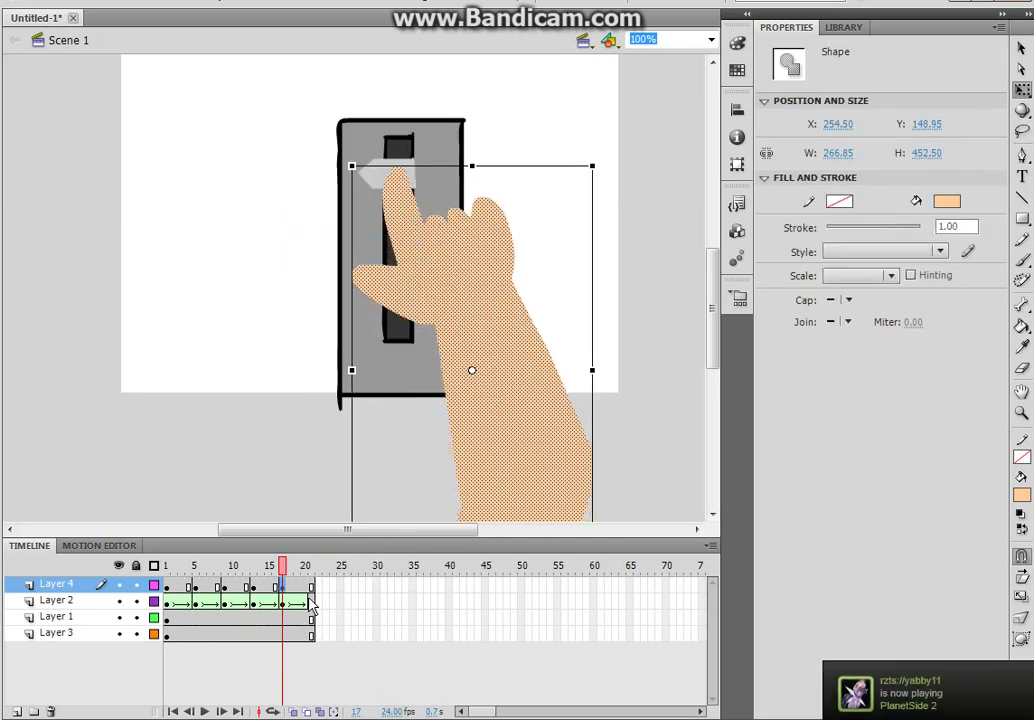
pyautogui.rightClick(310, 585)
pyautogui.click(386, 226)
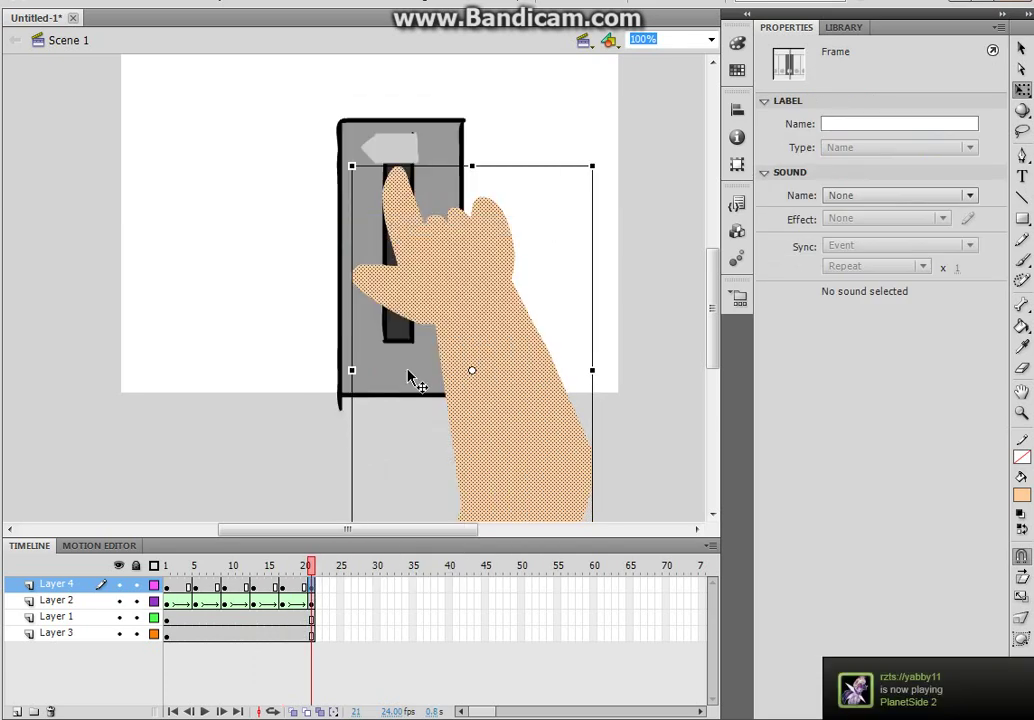
pyautogui.moveTo(411, 376); pyautogui.dragTo(478, 314)
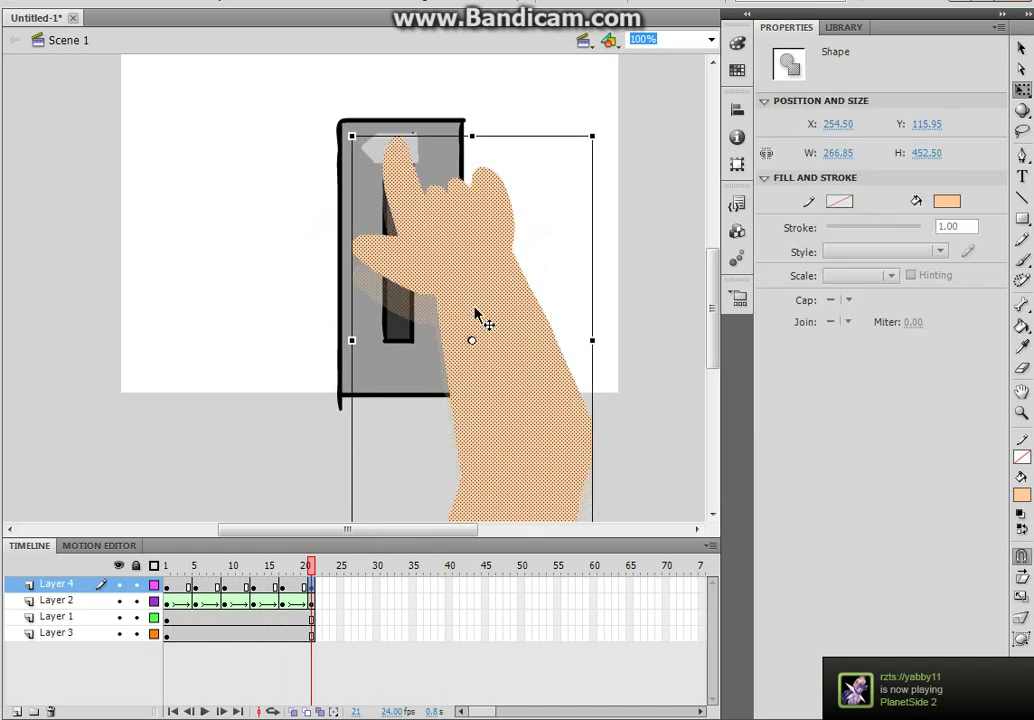
# - Create shape tweens on all five spans between the Layer 4 keyframes from frame 1 to frame 21
pyautogui.rightClick(173, 585)
pyautogui.click(252, 131)
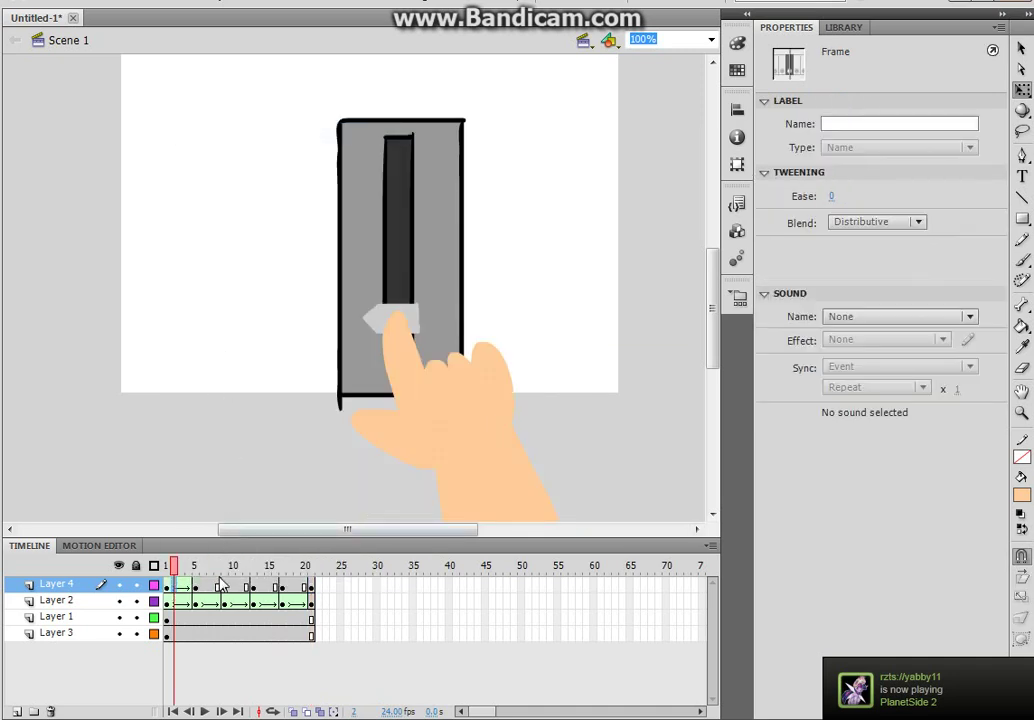
pyautogui.rightClick(203, 585)
pyautogui.click(272, 124)
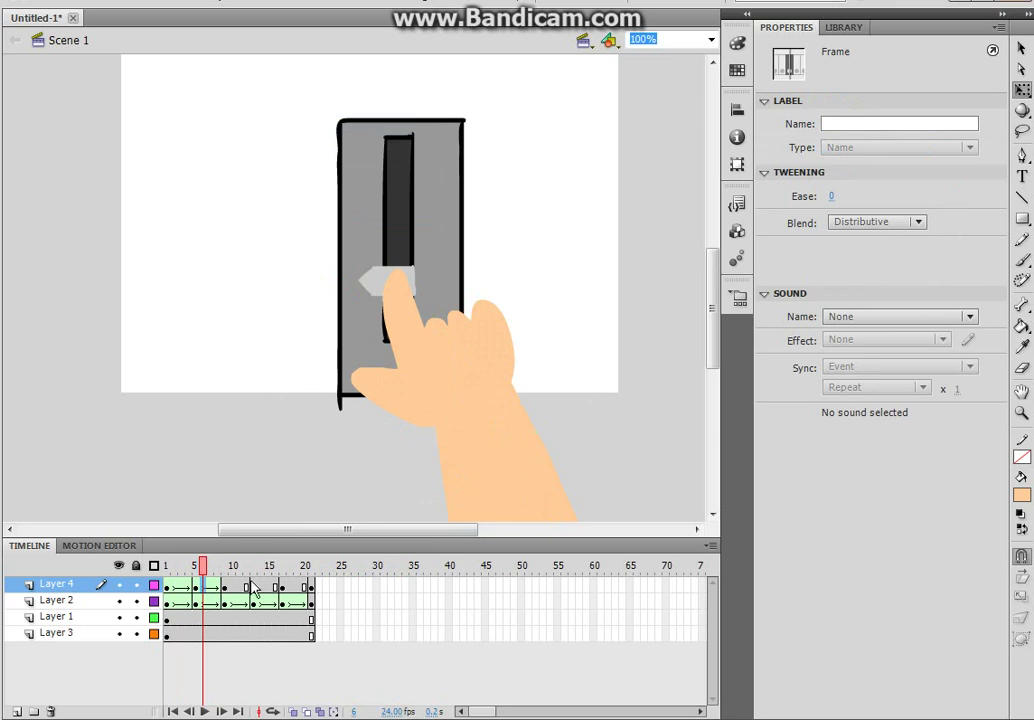
pyautogui.rightClick(232, 585)
pyautogui.click(300, 134)
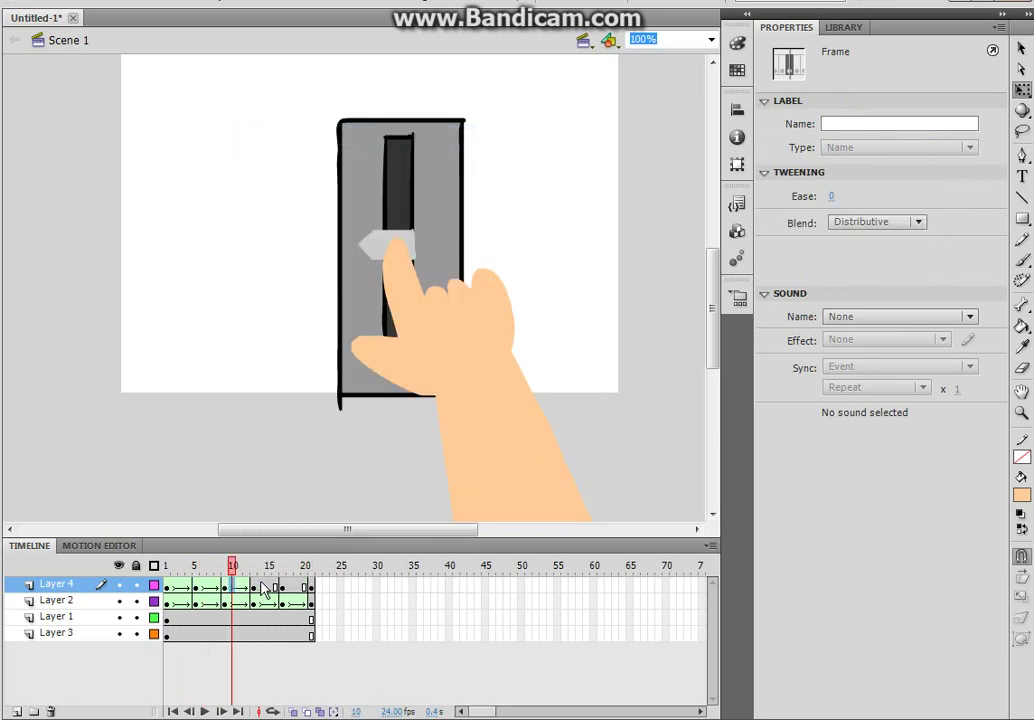
pyautogui.rightClick(261, 585)
pyautogui.click(296, 125)
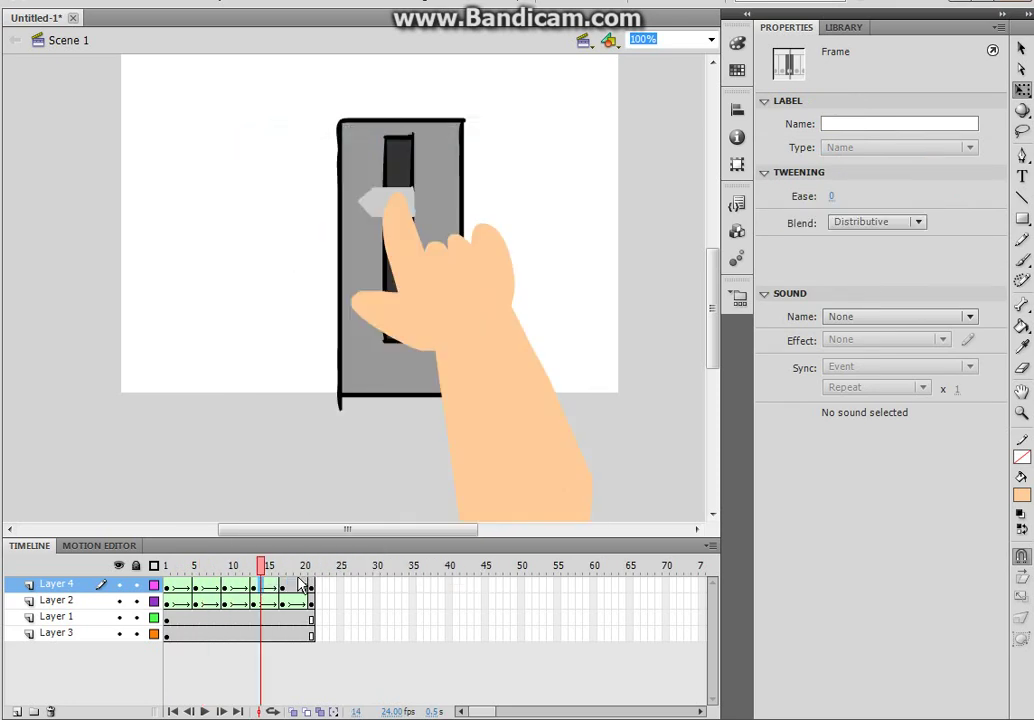
pyautogui.rightClick(291, 585)
pyautogui.click(366, 131)
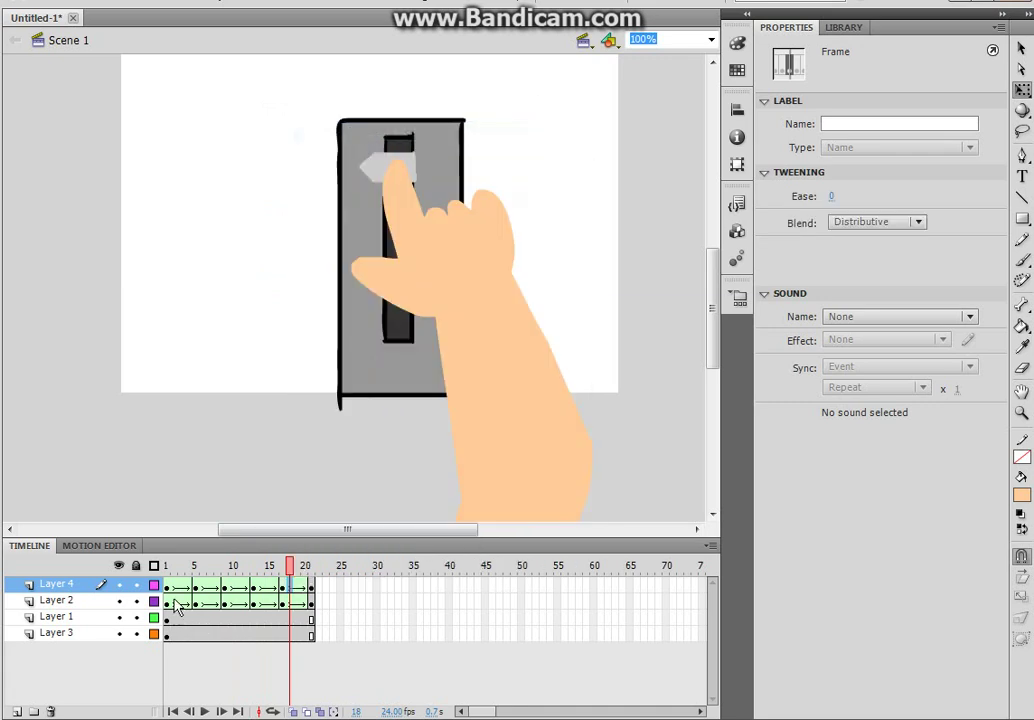
# - Play the combined hand and handle animation in the timeline from frame 1
pyautogui.click(167, 588)
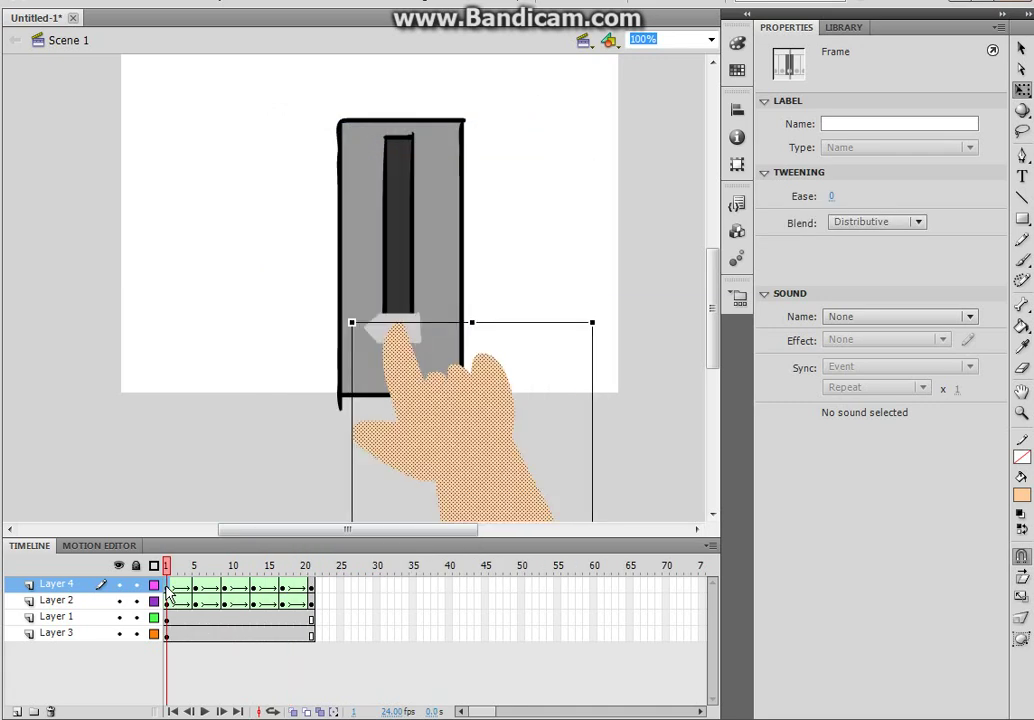
pyautogui.press('Return')
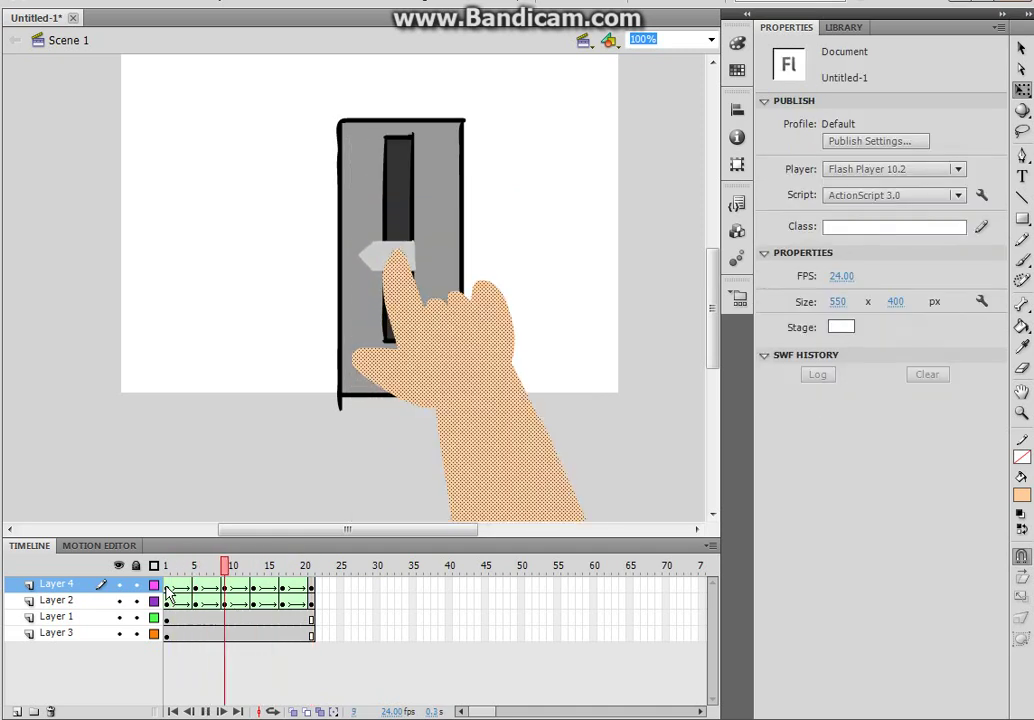
pyautogui.press('Return')
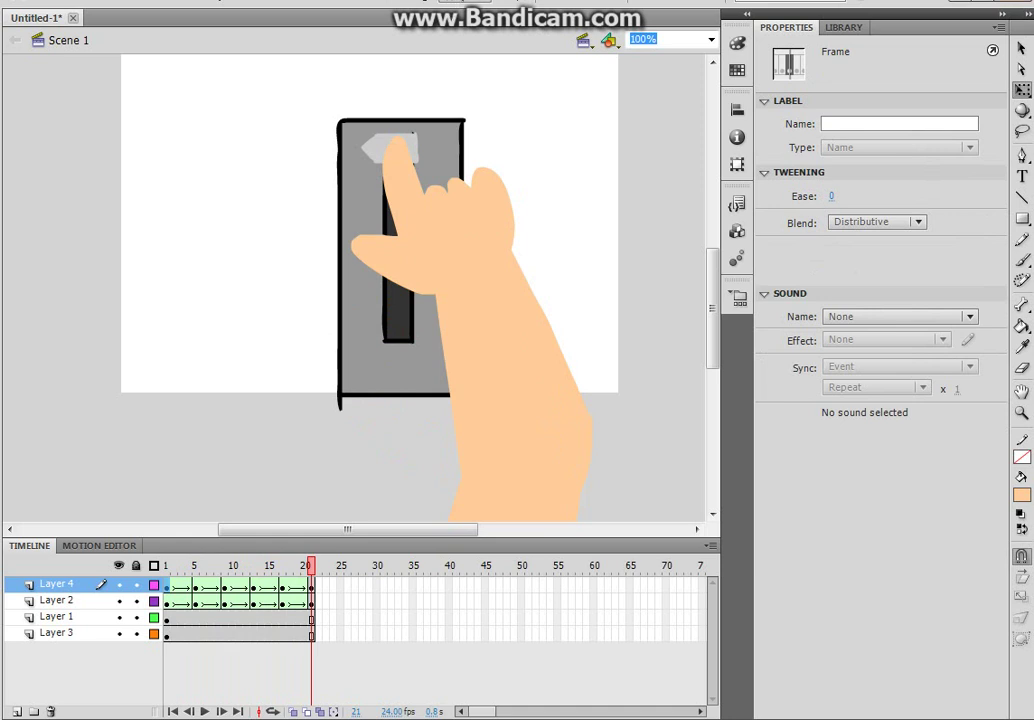
# - Test the scene in a preview window, watch the animation, and close the preview
pyautogui.click(406, 6)
pyautogui.moveTo(366, 8)
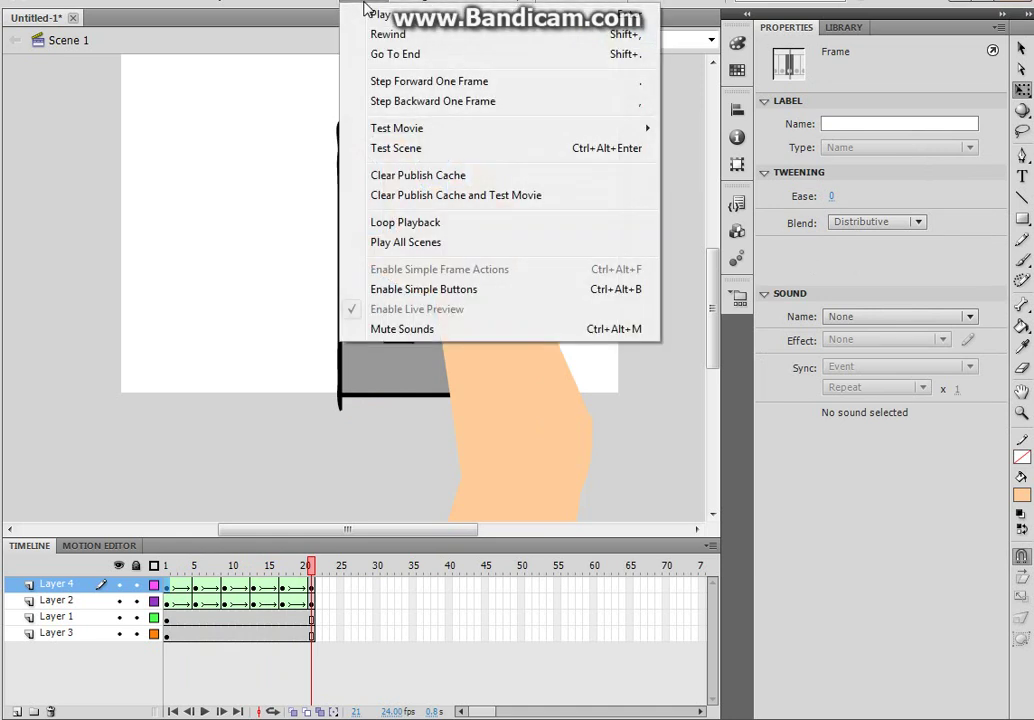
pyautogui.click(416, 150)
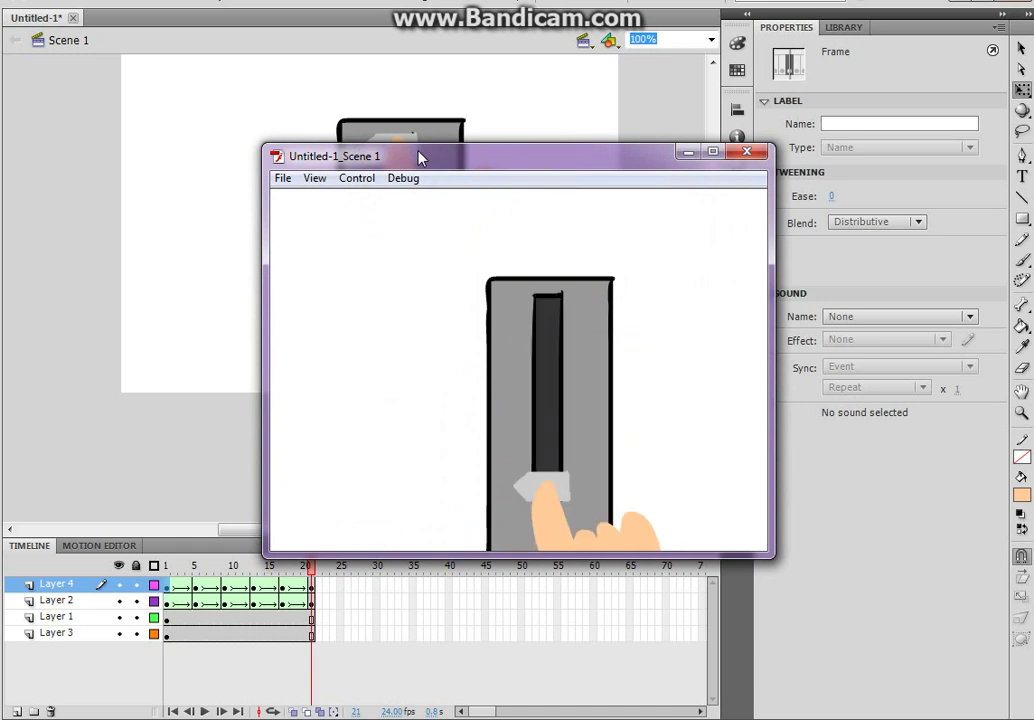
pyautogui.click(747, 152)
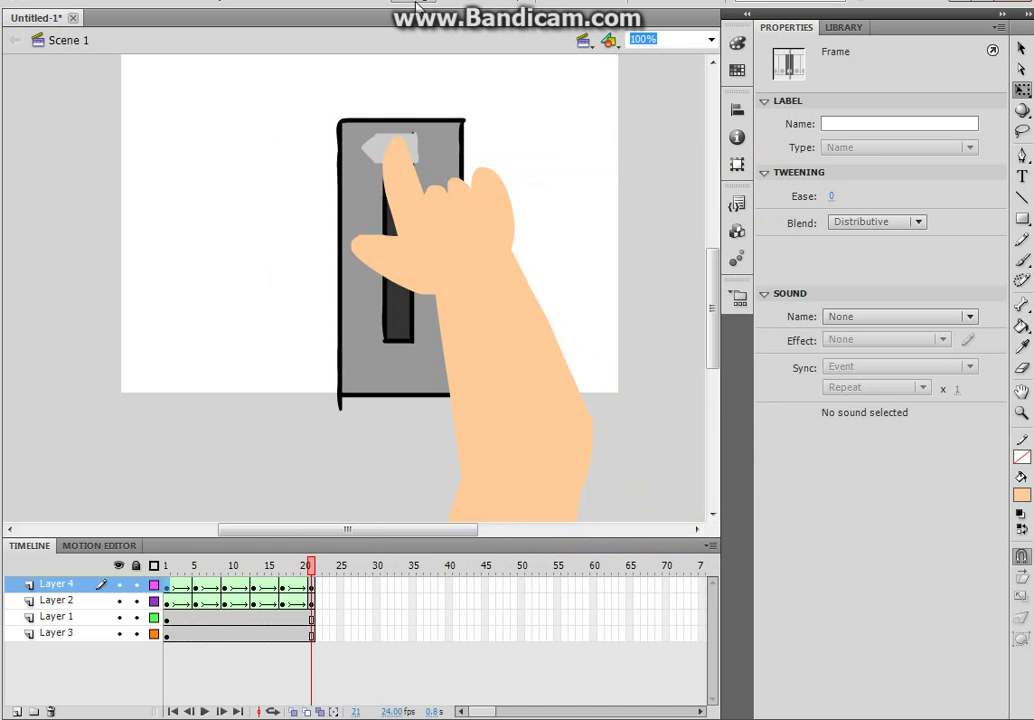
# - Insert a new layer and move it below Layer 3 at the bottom of the layer stack
pyautogui.click(575, 250)
pyautogui.scroll(2, 575, 250)
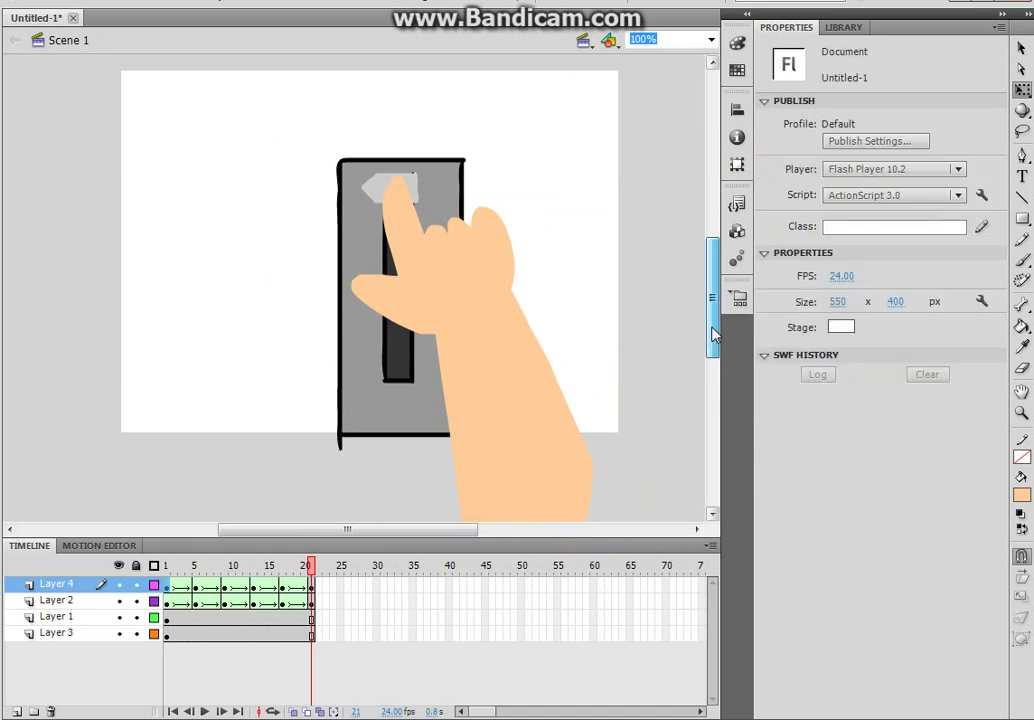
pyautogui.rightClick(60, 588)
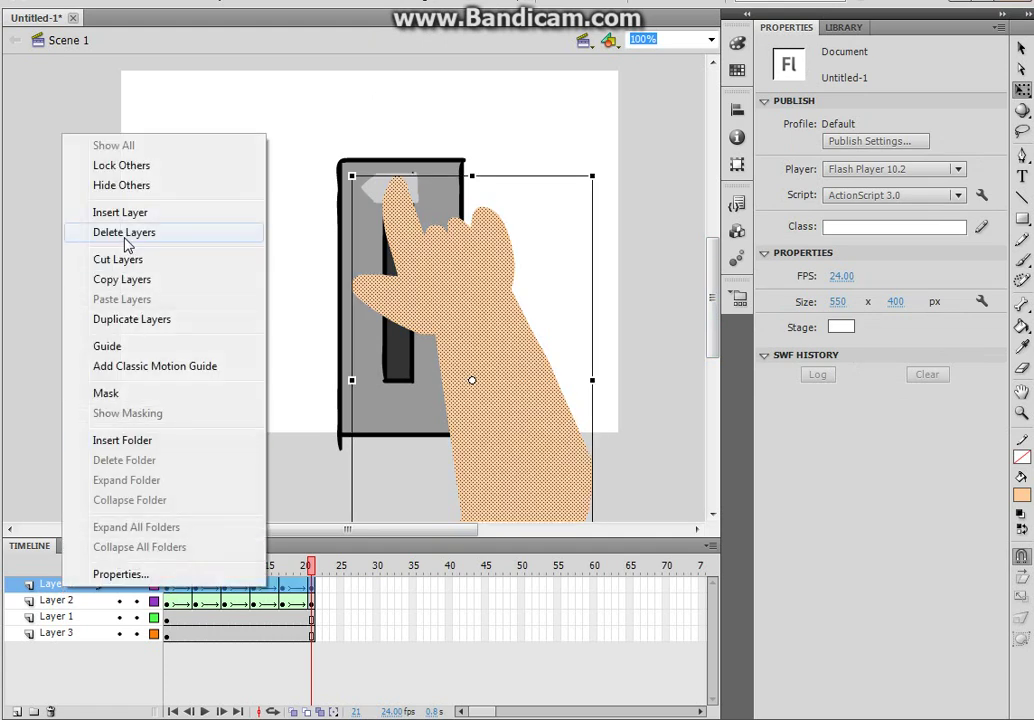
pyautogui.click(112, 214)
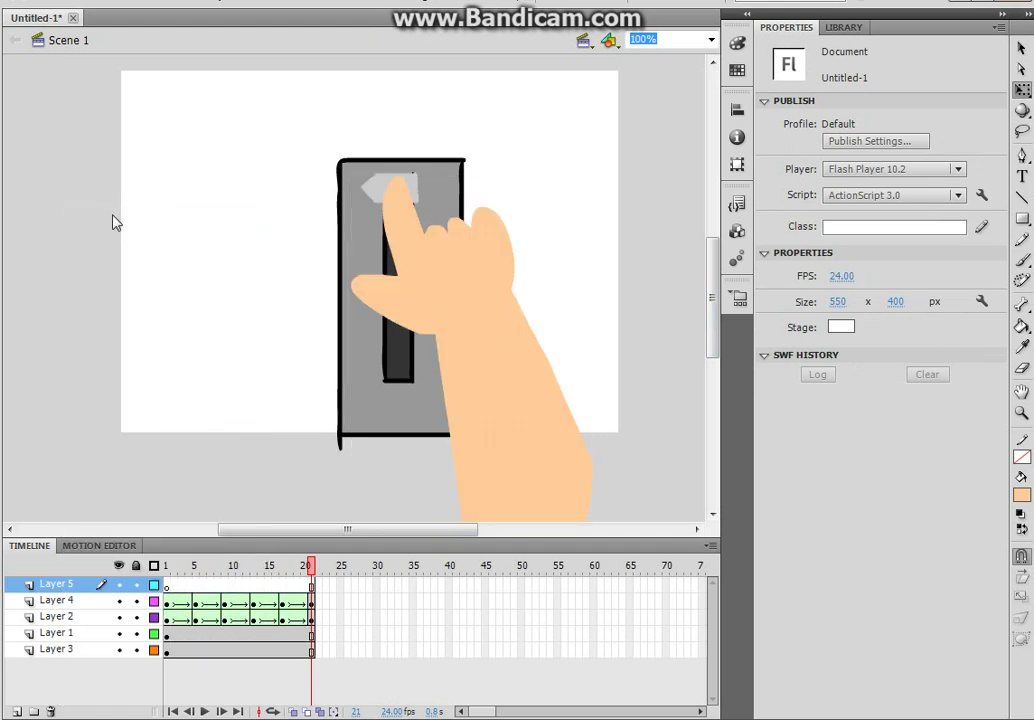
pyautogui.moveTo(75, 597); pyautogui.dragTo(74, 668)
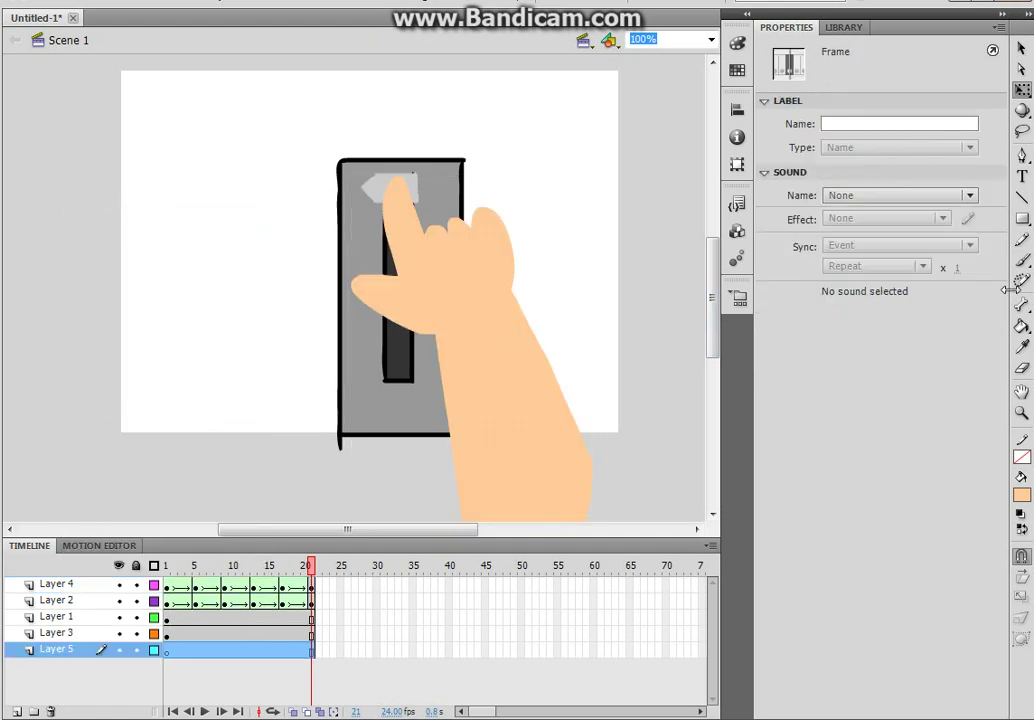
# - Set the Brush fill to dark gray and paint a large rectangular outline just outside the stage edges on Layer 5
pyautogui.click(1021, 494)
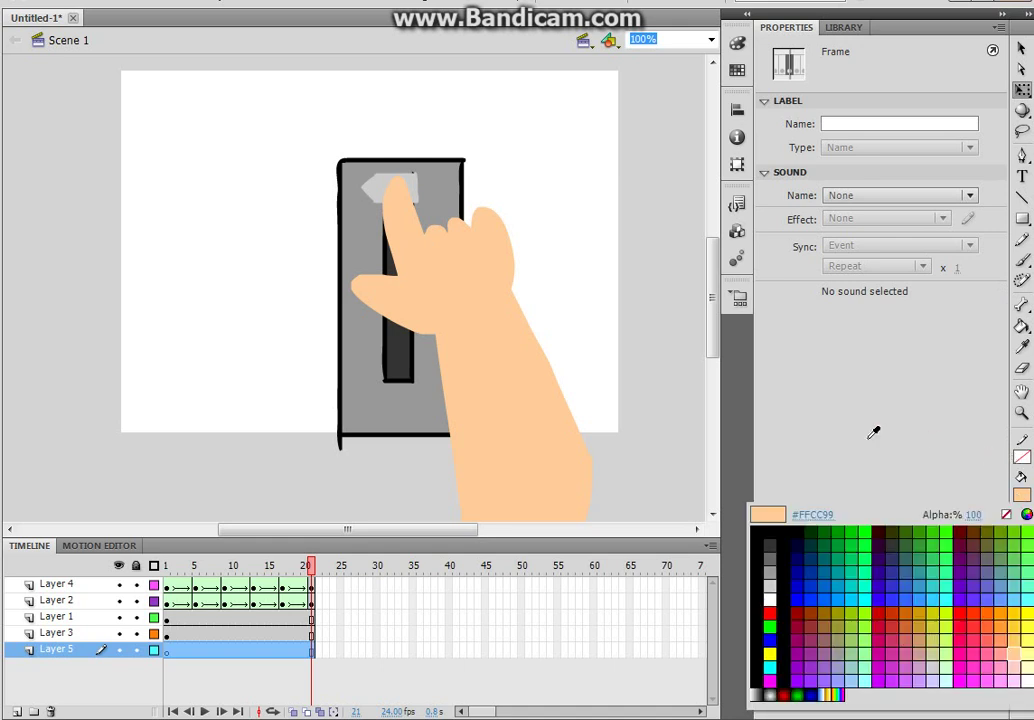
pyautogui.click(779, 543)
pyautogui.click(1022, 259)
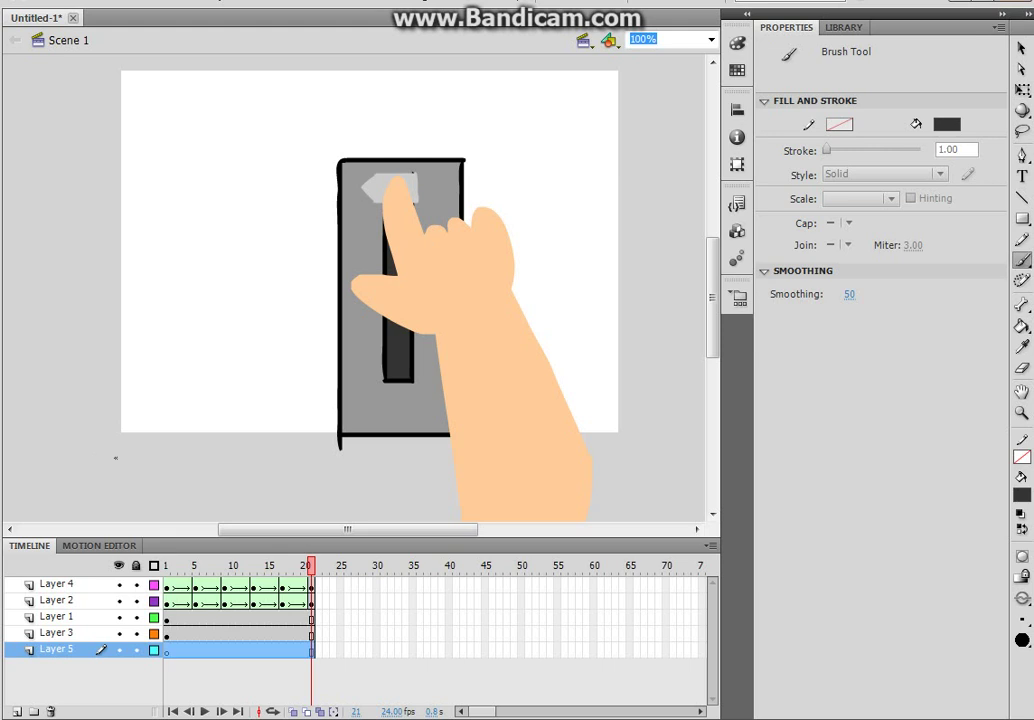
pyautogui.moveTo(111, 455); pyautogui.dragTo(188, 443)
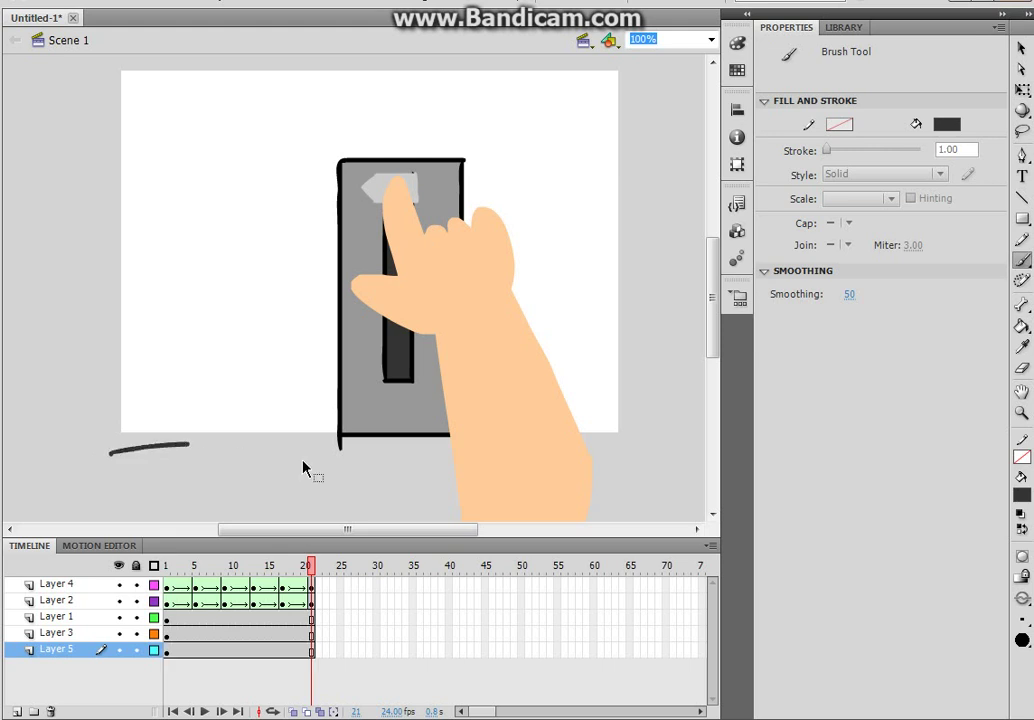
pyautogui.hotkey('ctrl', 'z')
pyautogui.moveTo(110, 456)
pyautogui.mouseDown()
pyautogui.moveTo(235, 441)
pyautogui.moveTo(646, 462)
pyautogui.moveTo(648, 62)
pyautogui.mouseUp()
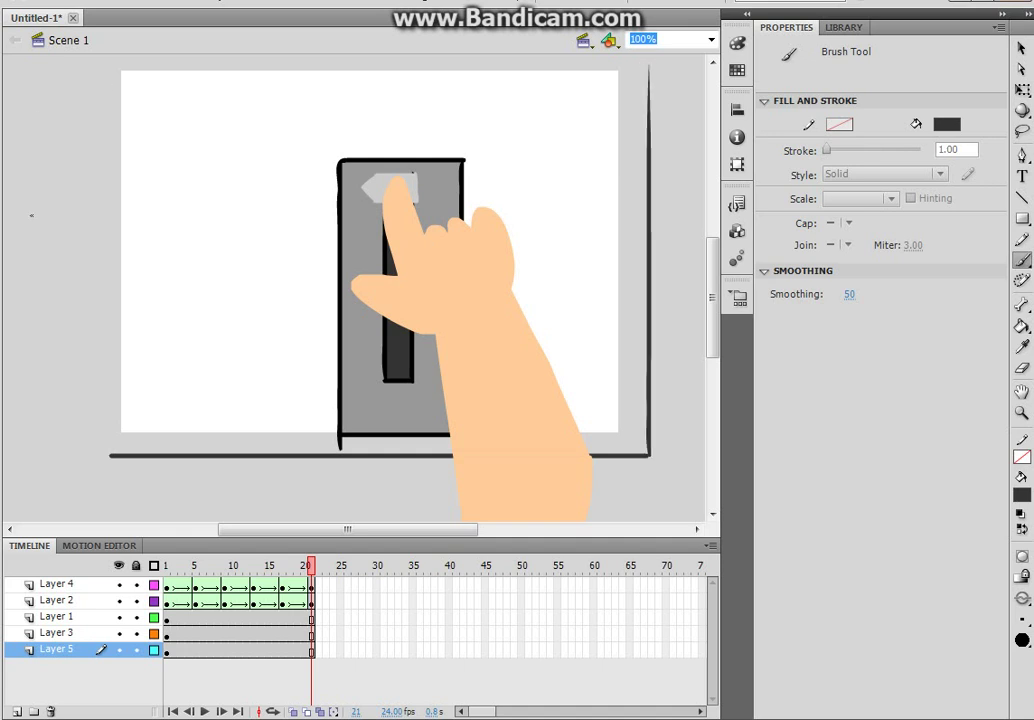
pyautogui.moveTo(111, 456)
pyautogui.mouseDown()
pyautogui.moveTo(77, 174)
pyautogui.moveTo(80, 71)
pyautogui.moveTo(651, 69)
pyautogui.mouseUp()
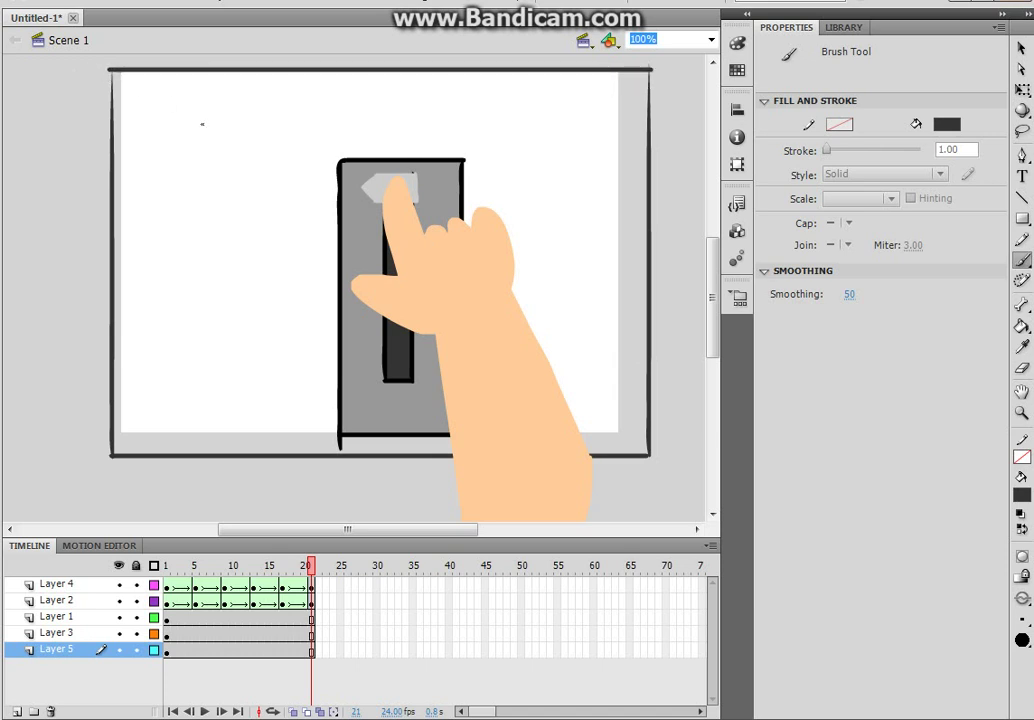
# - Fill the inside of the painted rectangular outline on Layer 5 with dark gray using the Paint Bucket
pyautogui.click(1021, 326)
pyautogui.click(512, 166)
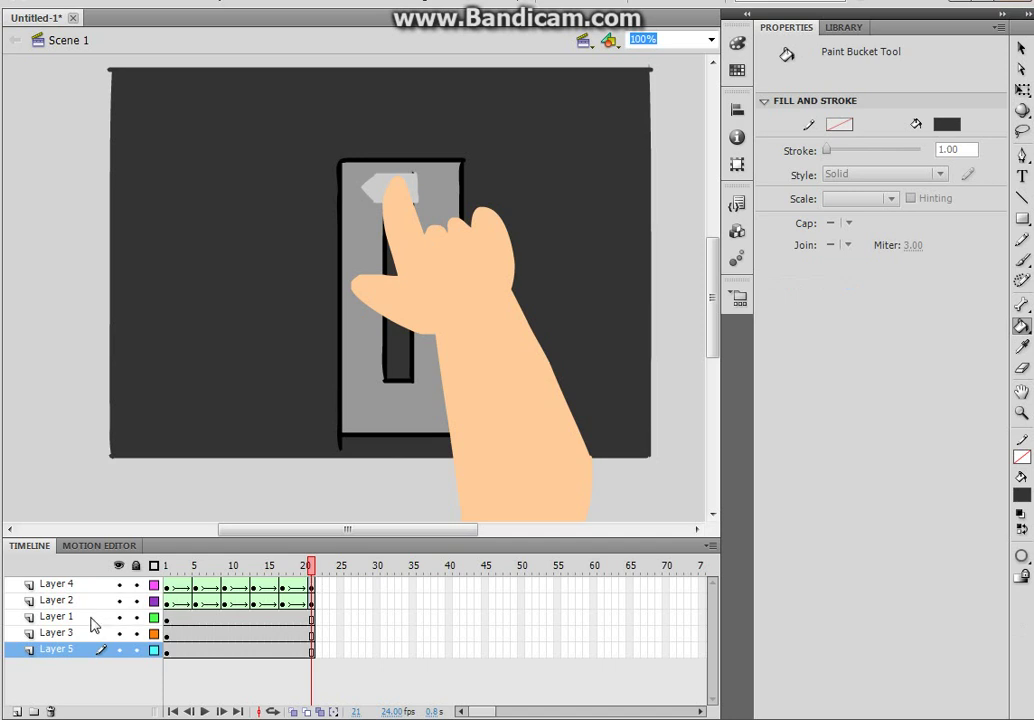
# - Insert a new layer above Layer 4 at the top of the stack and select its frame 1
pyautogui.rightClick(50, 588)
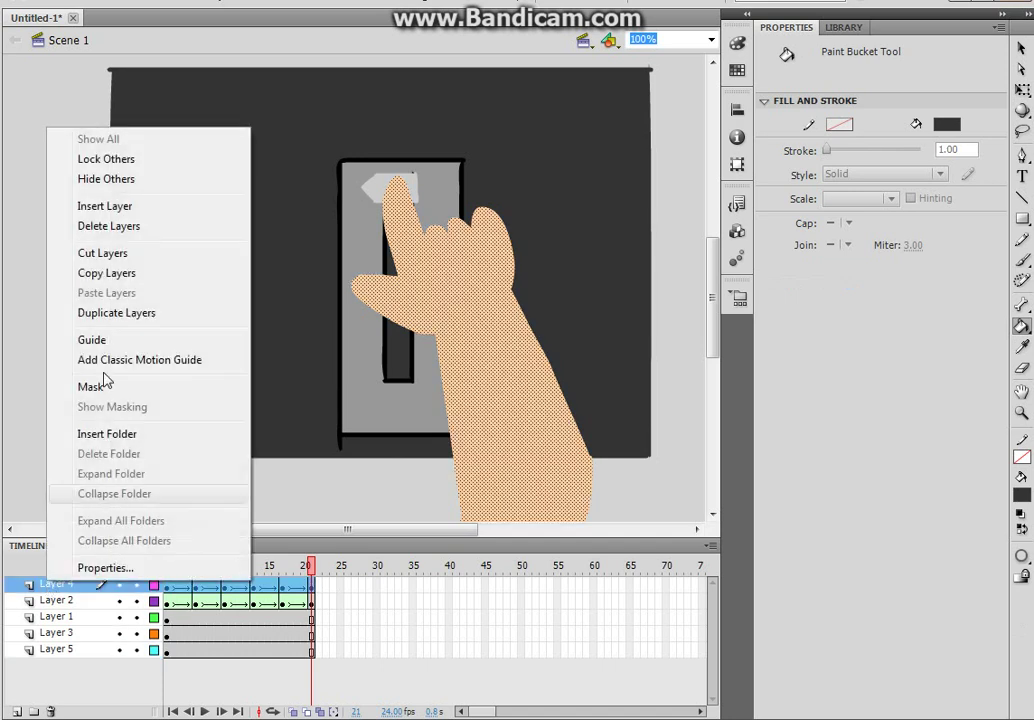
pyautogui.click(100, 205)
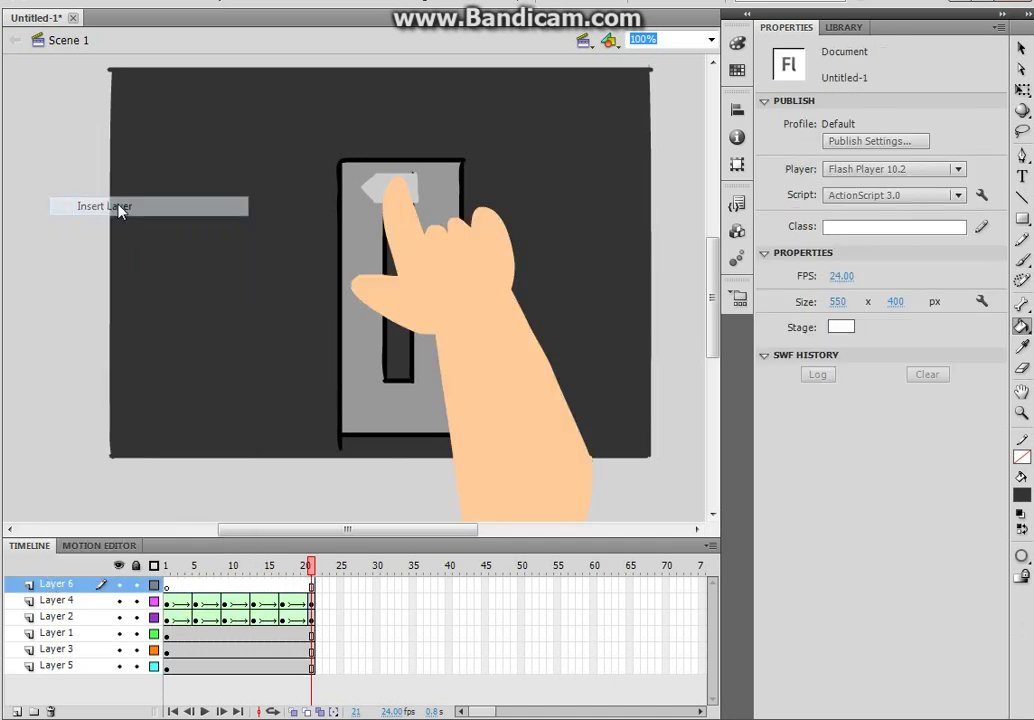
pyautogui.rightClick(195, 595)
pyautogui.press('Escape')
pyautogui.rightClick(198, 592)
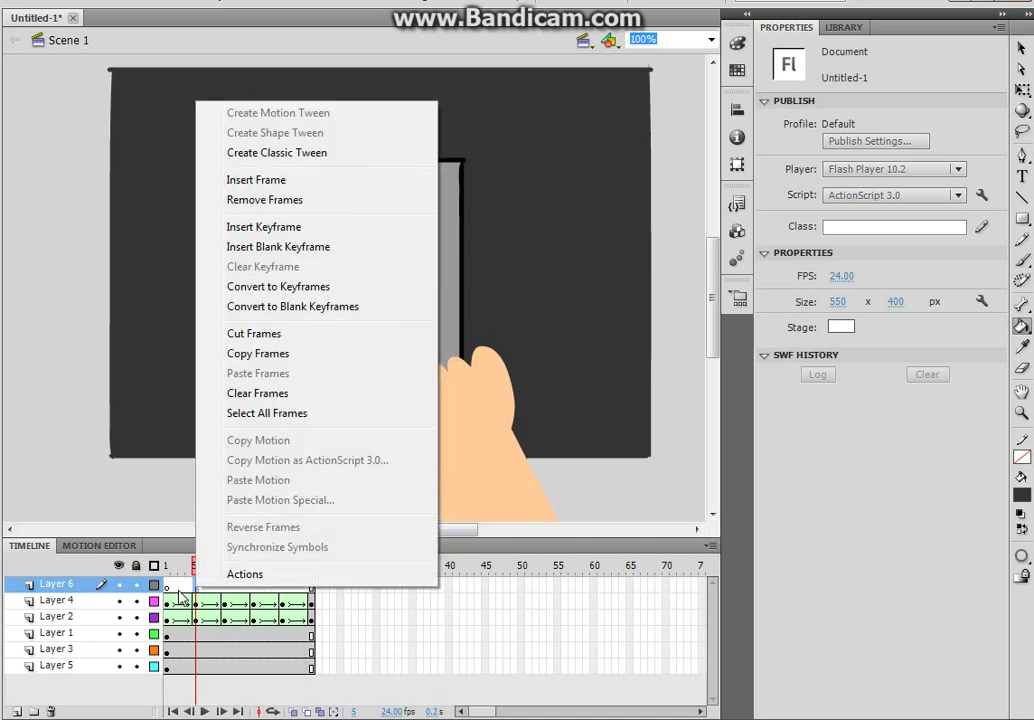
pyautogui.press('Escape')
pyautogui.click(166, 586)
# - Set the fill color to blue with 40% alpha
pyautogui.click(1021, 494)
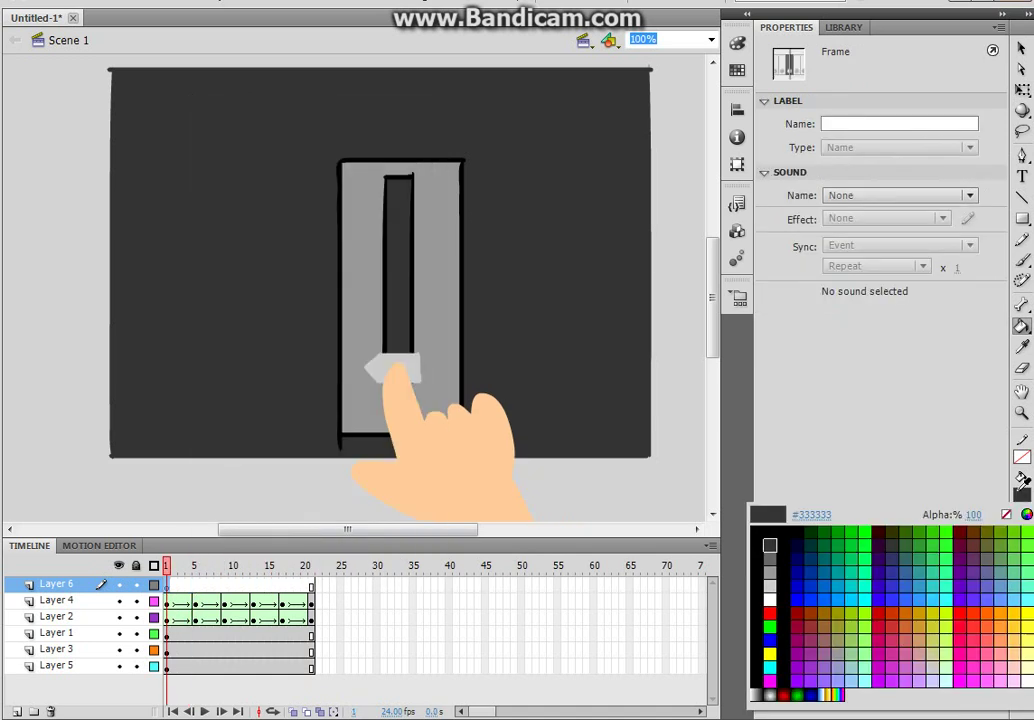
pyautogui.click(973, 514)
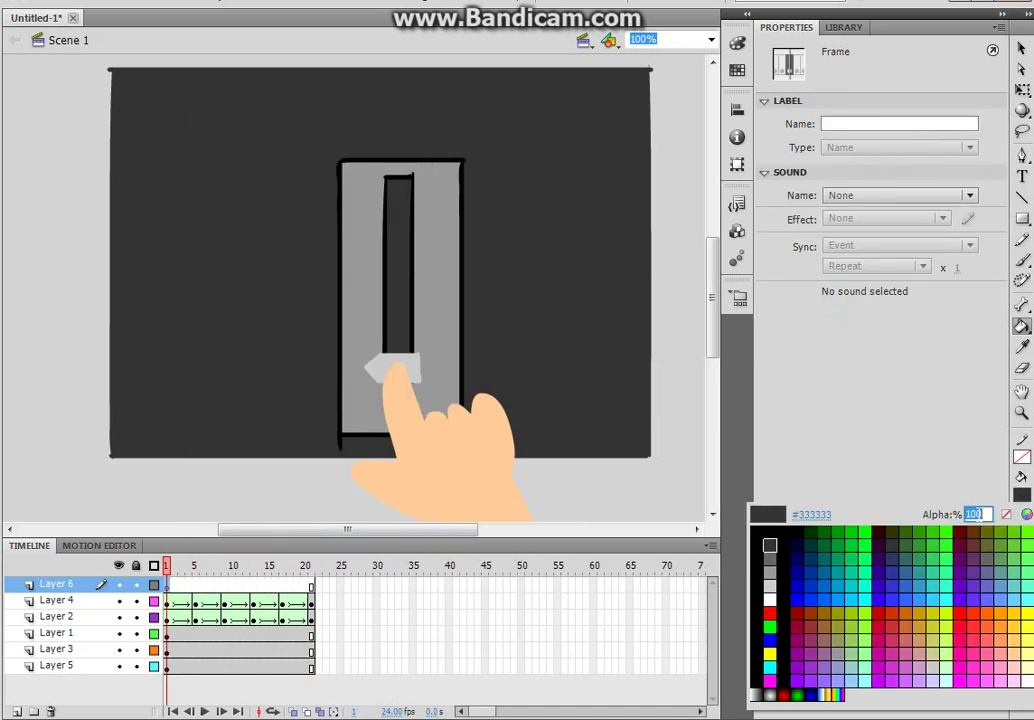
pyautogui.press('Return')
pyautogui.click(1022, 498)
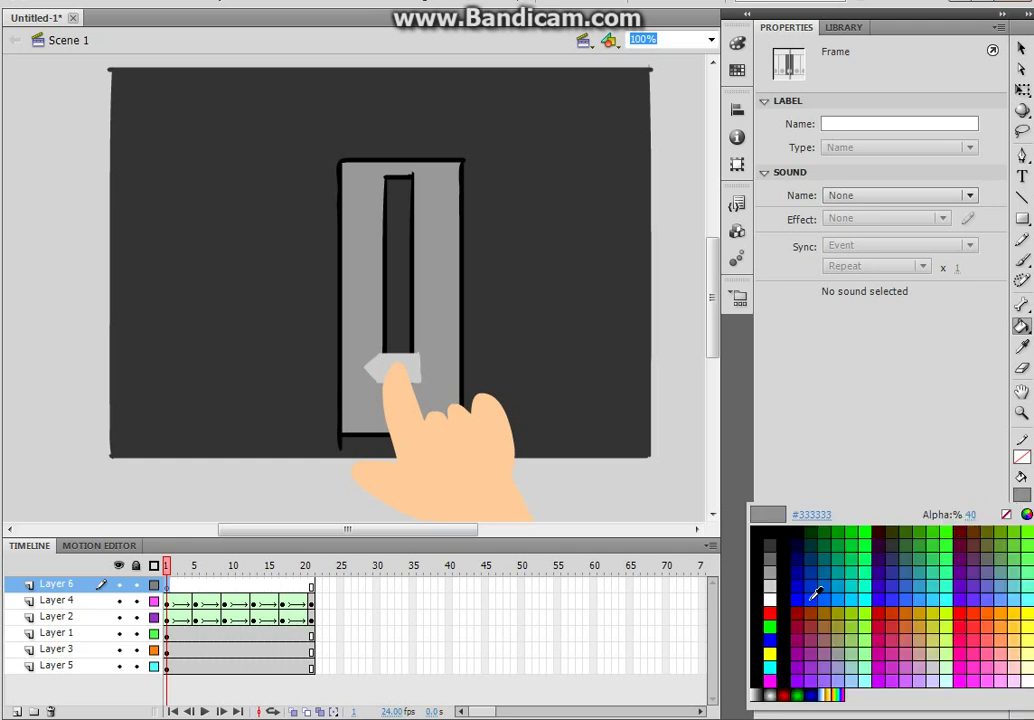
pyautogui.click(840, 590)
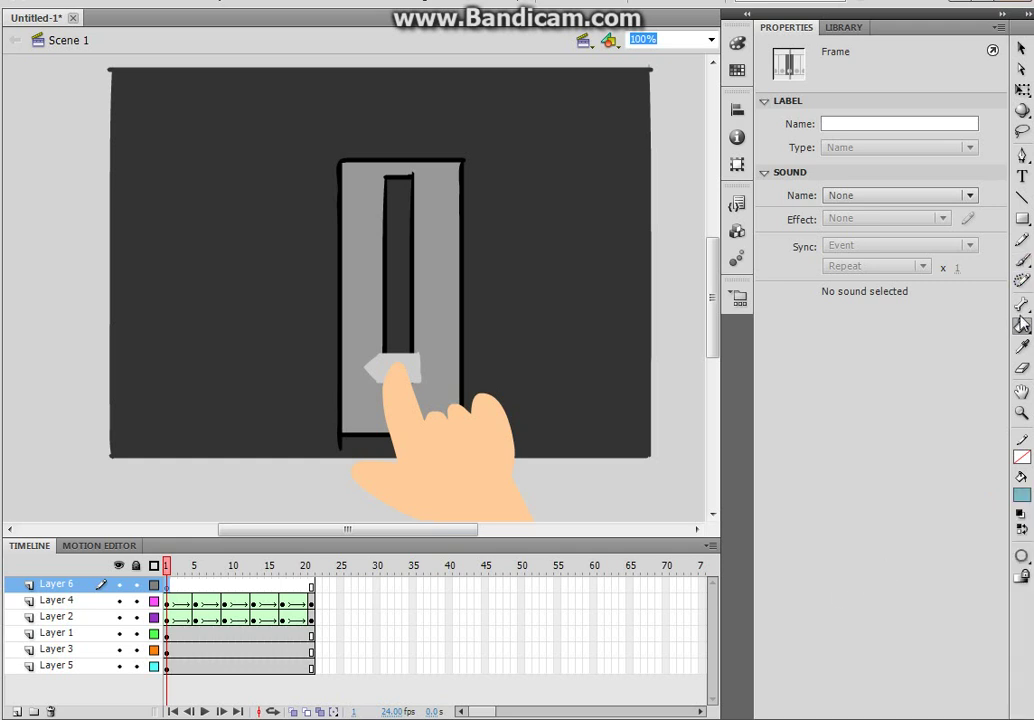
# - Paint a rectangular outline just around the dark gray background on Layer 6 with the Brush and fill it with the translucent blue
pyautogui.press('b')
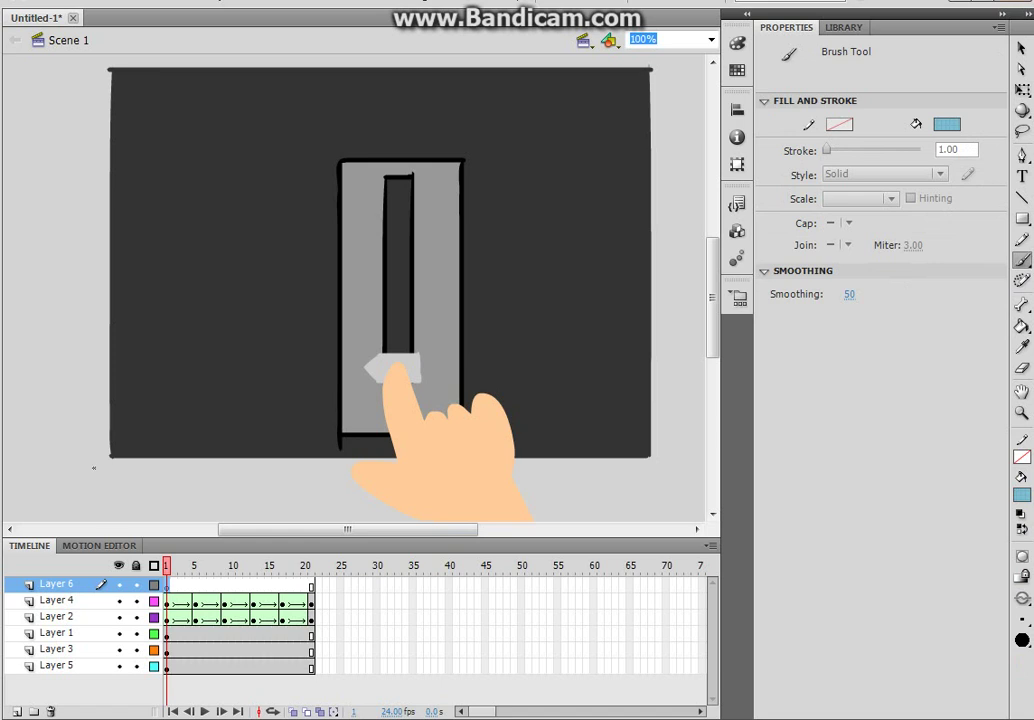
pyautogui.hotkey('ctrl', 'z')
pyautogui.moveTo(110, 457)
pyautogui.mouseDown()
pyautogui.moveTo(96, 63)
pyautogui.moveTo(663, 88)
pyautogui.moveTo(661, 418)
pyautogui.mouseUp()
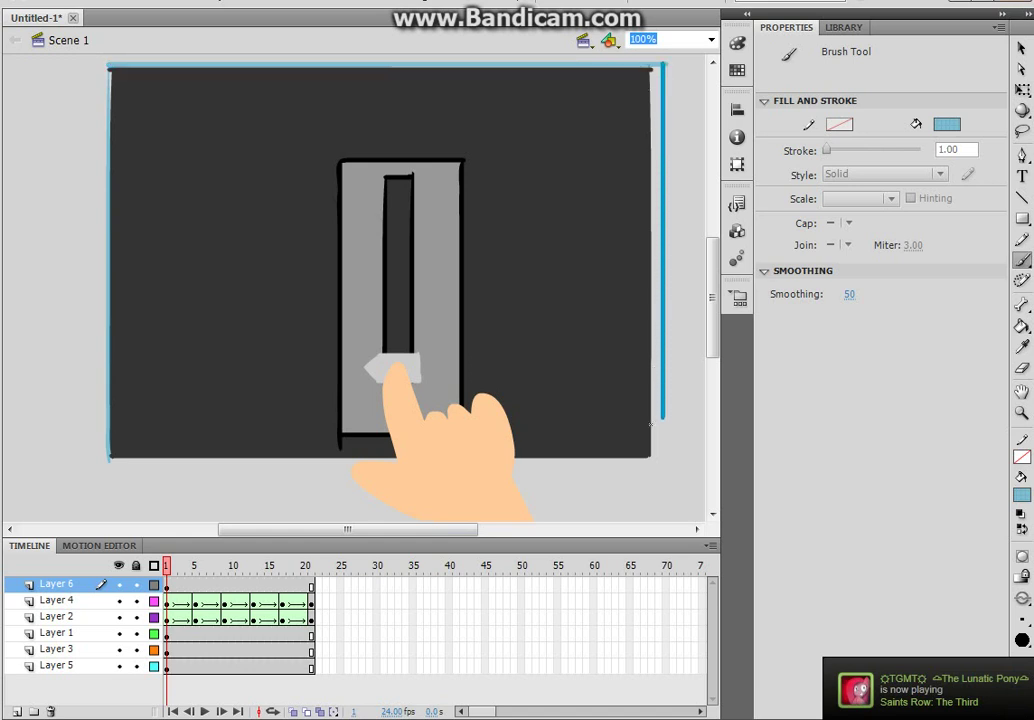
pyautogui.moveTo(651, 467)
pyautogui.mouseDown()
pyautogui.moveTo(660, 466)
pyautogui.moveTo(112, 476)
pyautogui.mouseUp()
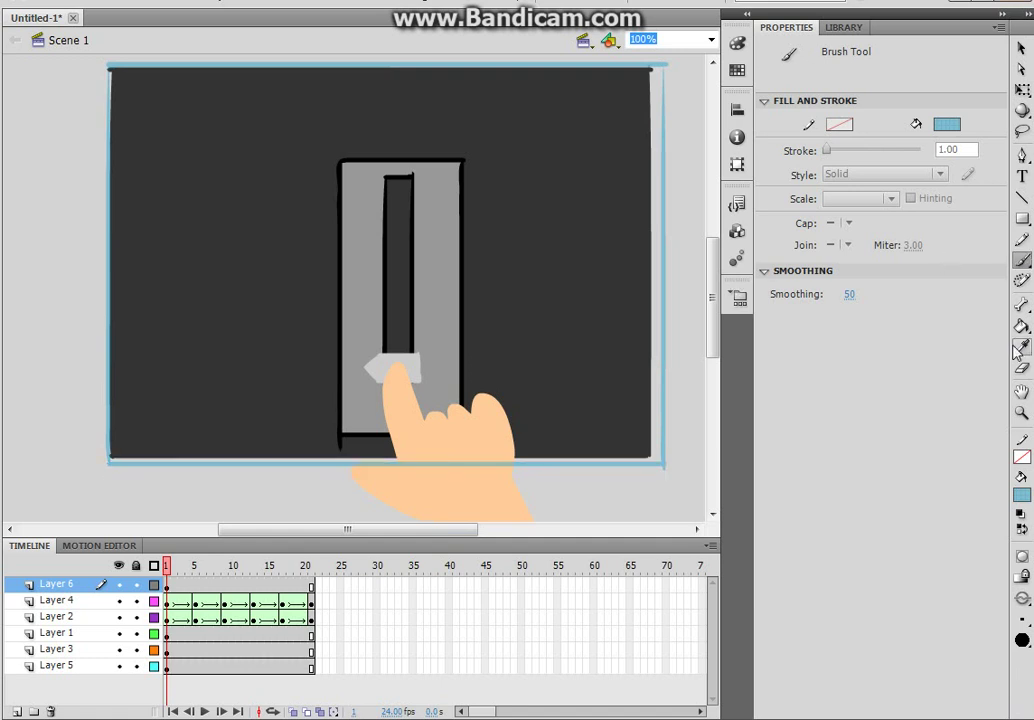
pyautogui.press('k')
pyautogui.click(569, 352)
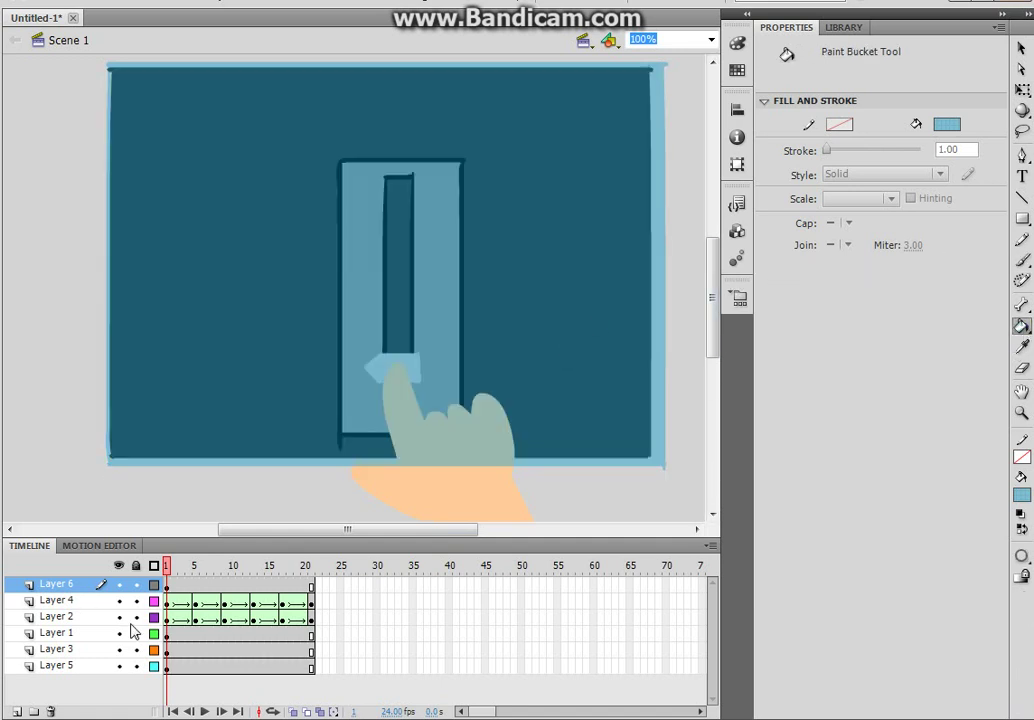
# - Insert a keyframe at frame 5 on Layer 6 and recolor the overlay rectangle red-orange
pyautogui.click(194, 584)
pyautogui.rightClick(195, 584)
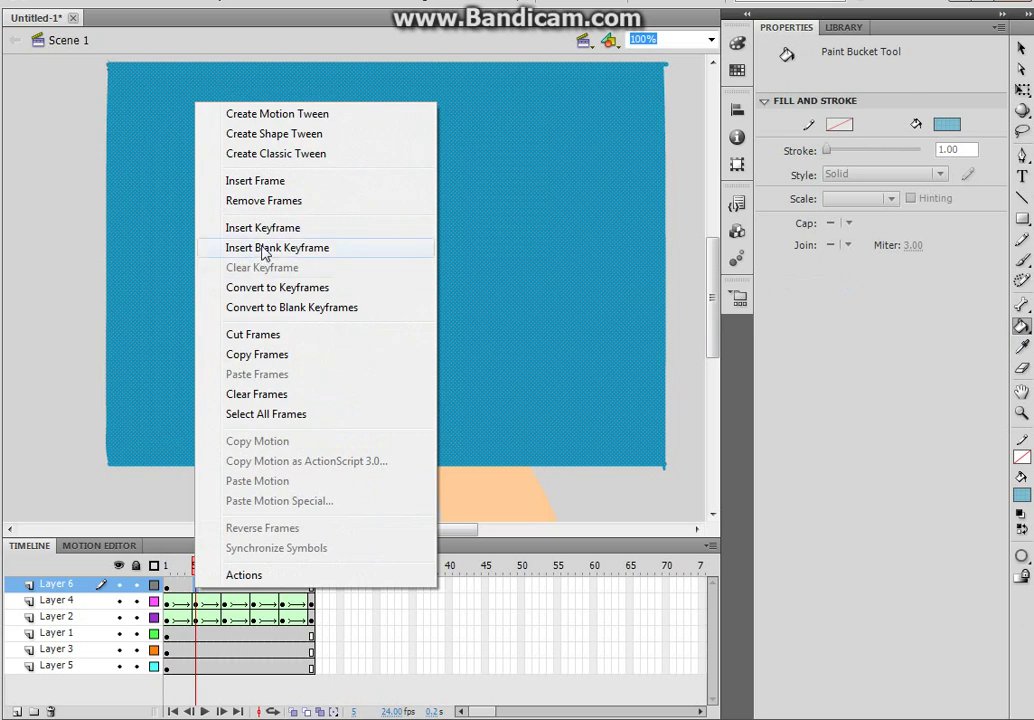
pyautogui.click(263, 228)
pyautogui.click(1022, 496)
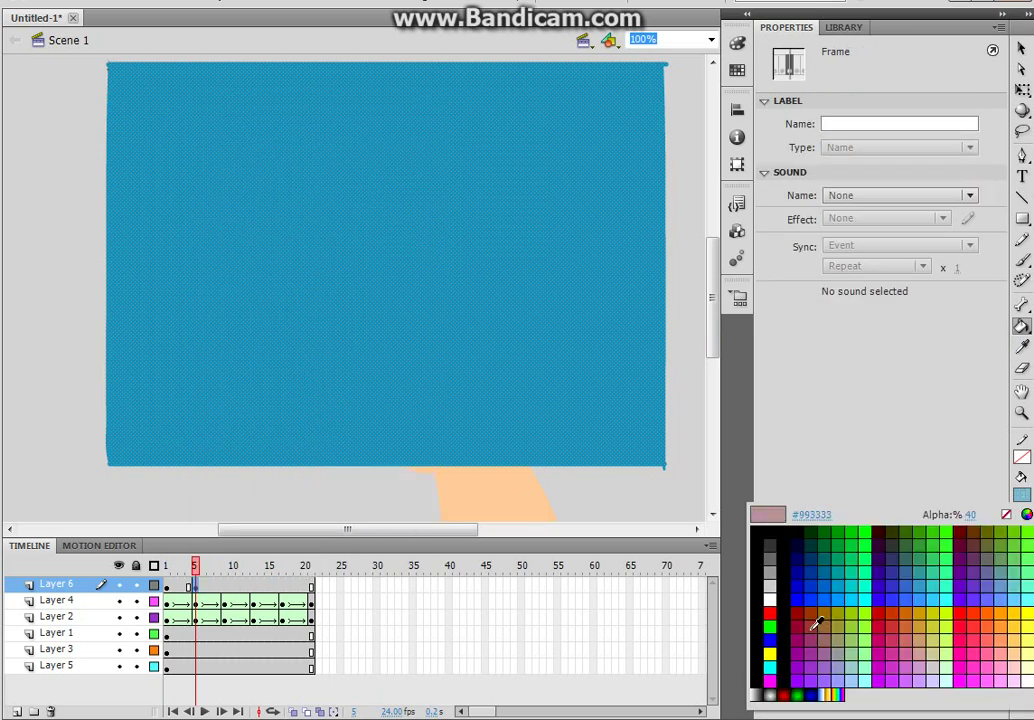
pyautogui.click(889, 607)
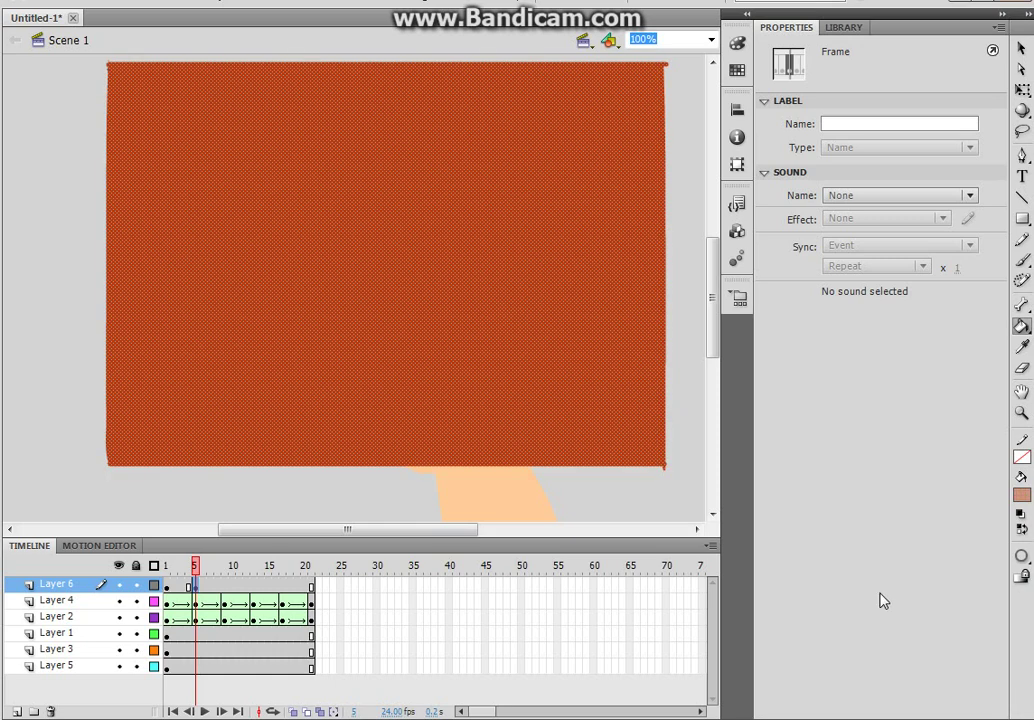
# - Insert a keyframe at frame 9 on Layer 6 and recolor the overlay rectangle yellow
pyautogui.rightClick(228, 587)
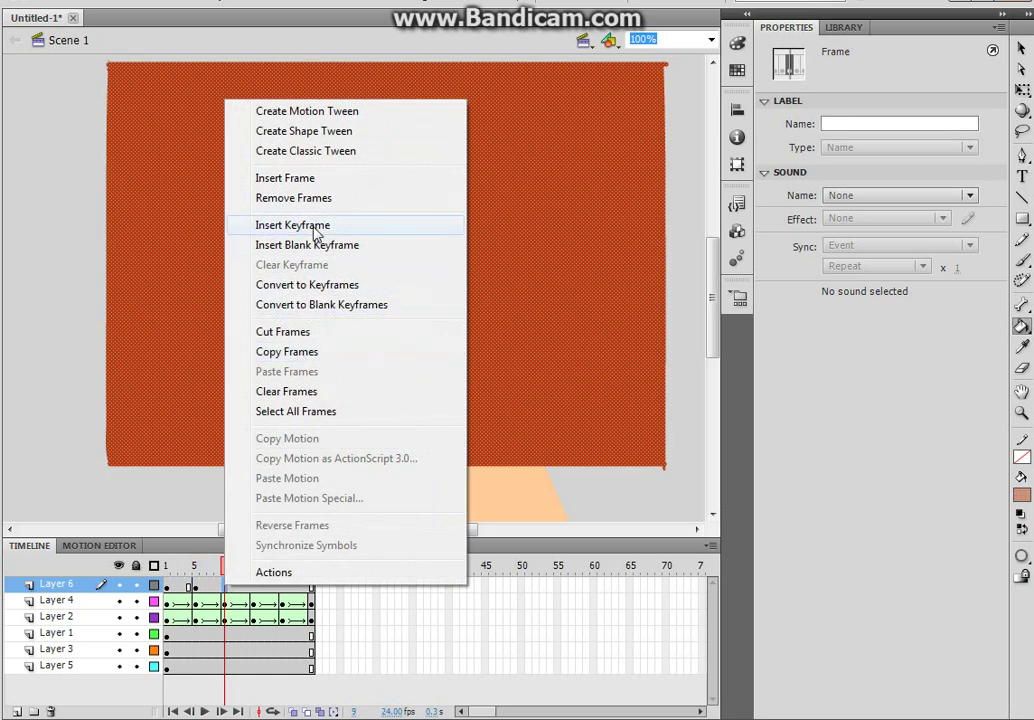
pyautogui.click(312, 295)
pyautogui.click(1022, 497)
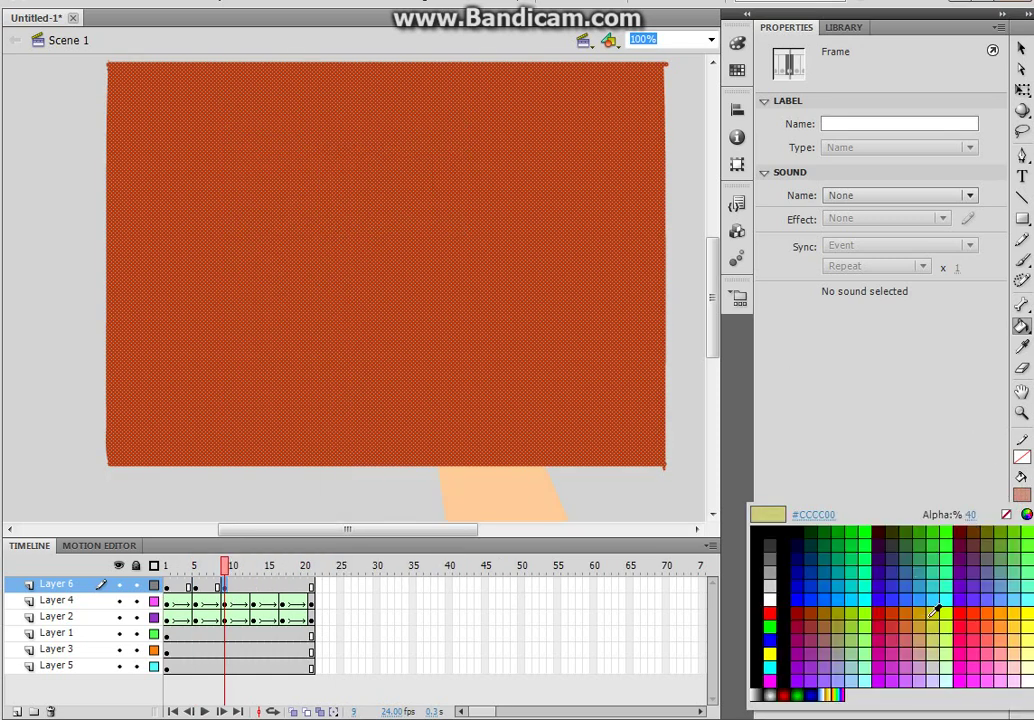
pyautogui.click(939, 605)
# - Insert a keyframe at frame 13 on Layer 6 and recolor the overlay rectangle orange
pyautogui.rightClick(254, 597)
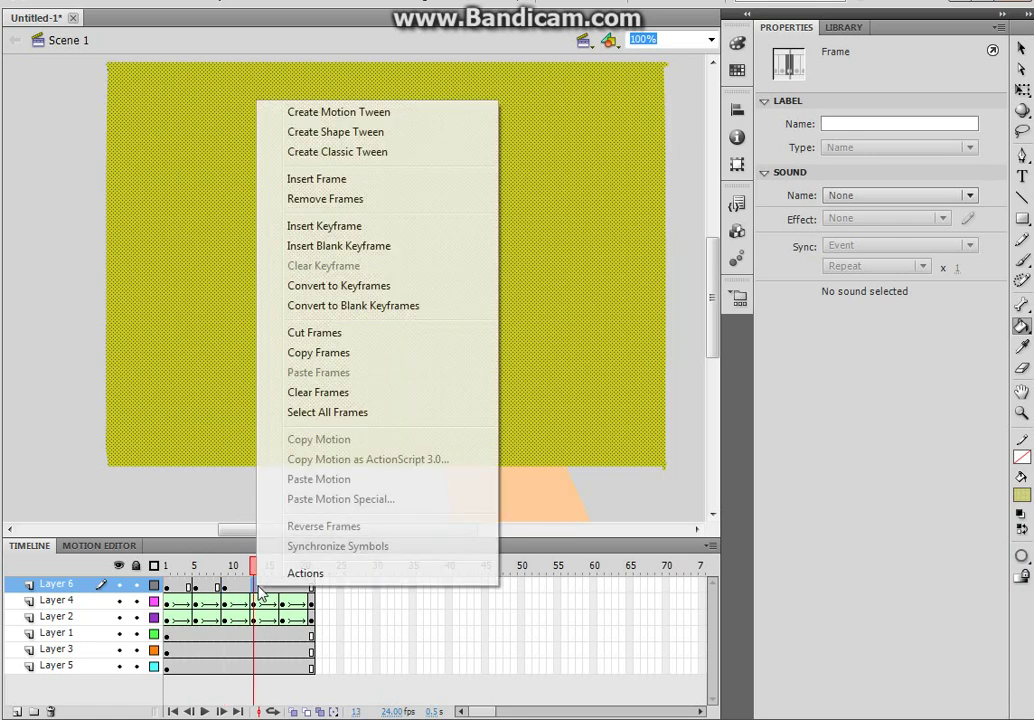
pyautogui.click(298, 226)
pyautogui.click(1022, 498)
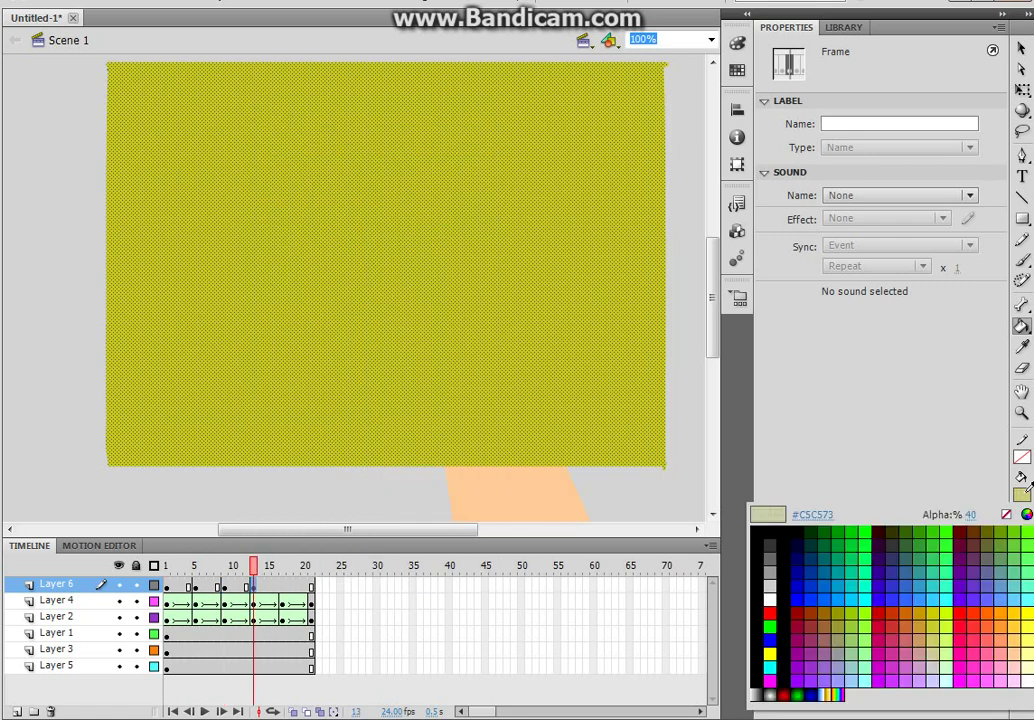
pyautogui.click(997, 611)
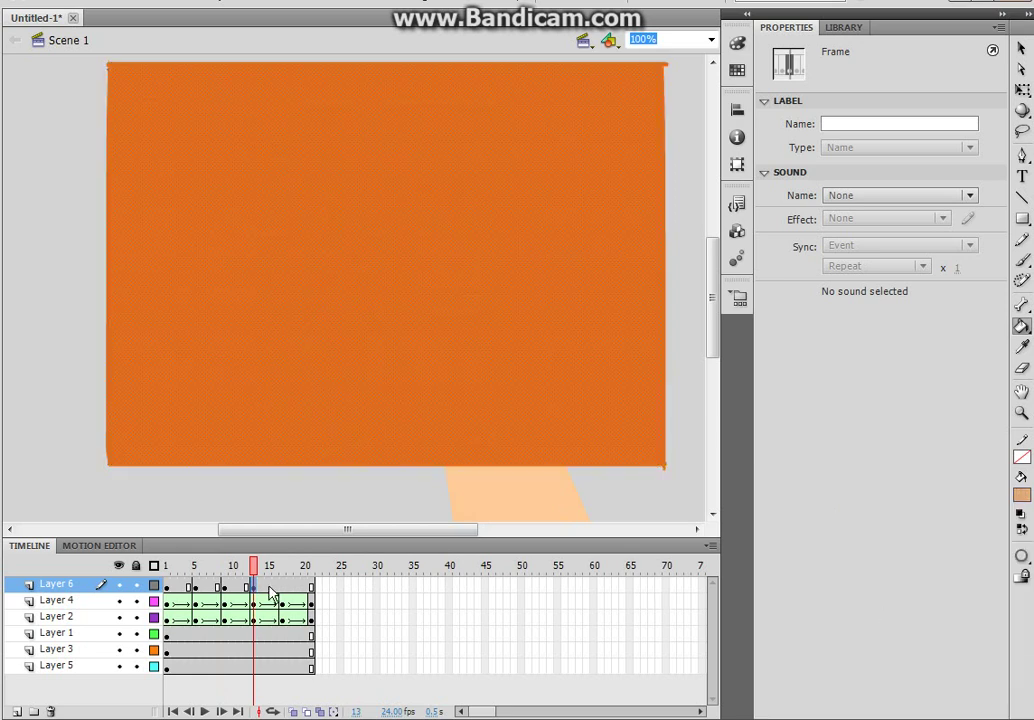
# - Insert a keyframe at frame 17 on Layer 6 and recolor the overlay rectangle green
pyautogui.rightClick(284, 597)
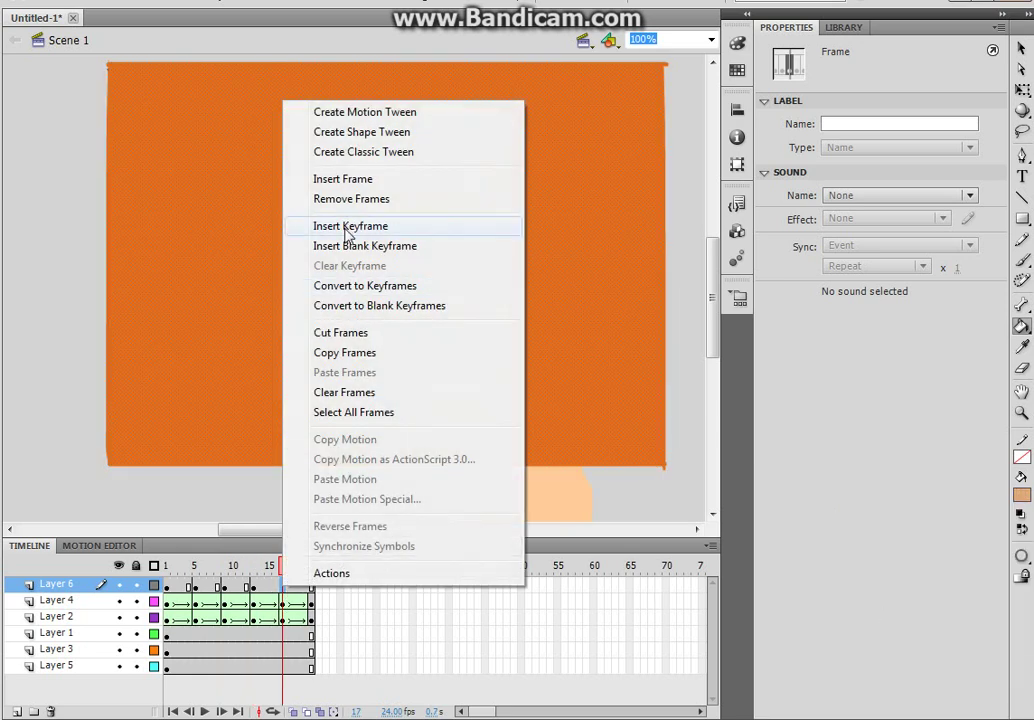
pyautogui.click(351, 226)
pyautogui.click(1022, 495)
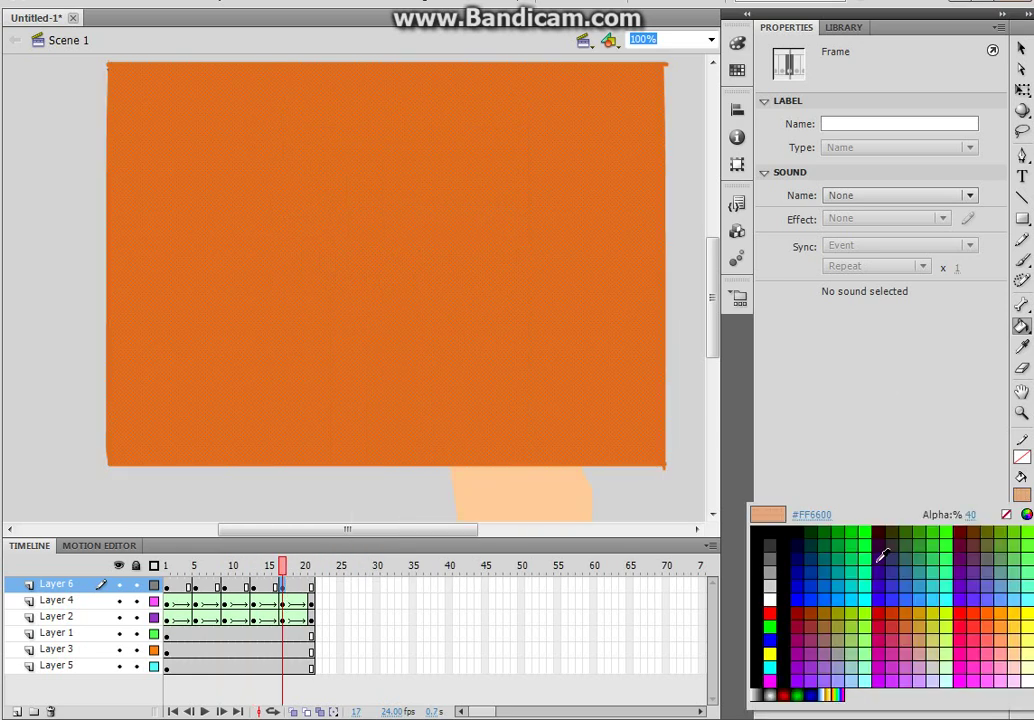
pyautogui.click(853, 528)
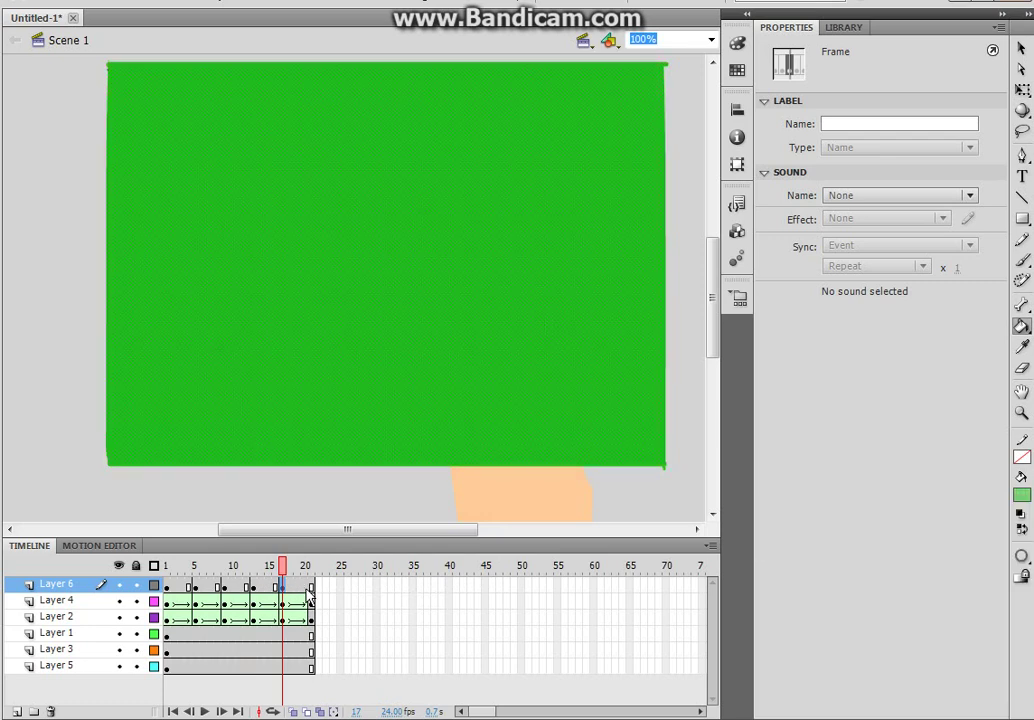
# - Insert a keyframe at frame 21 on Layer 6 and recolor the overlay rectangle purple
pyautogui.rightClick(311, 596)
pyautogui.click(425, 232)
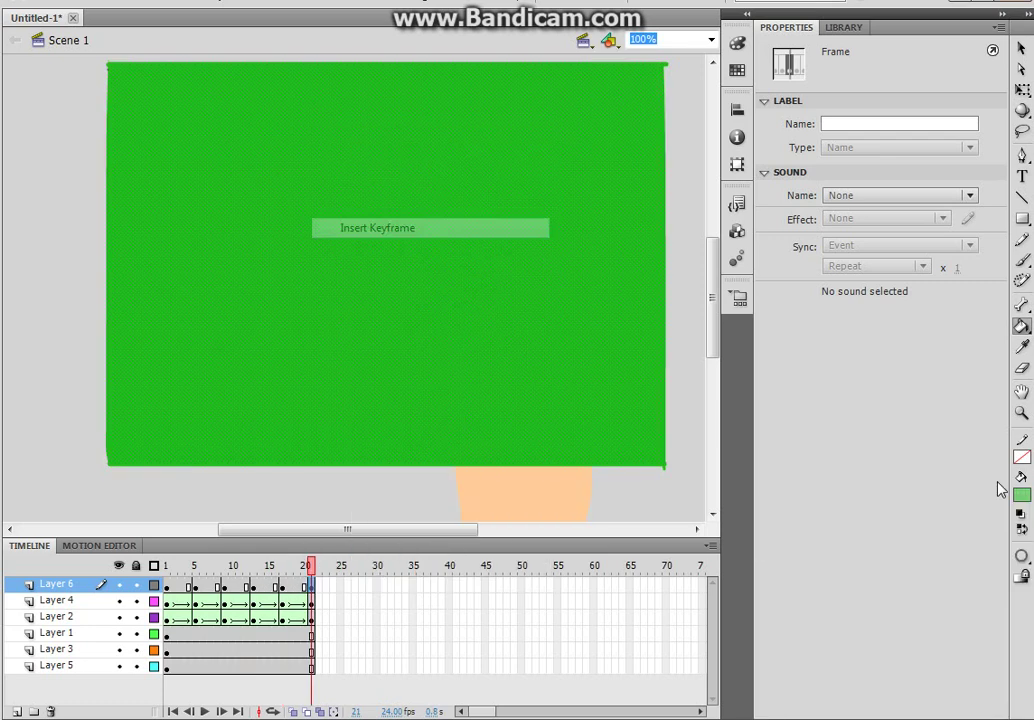
pyautogui.click(1022, 495)
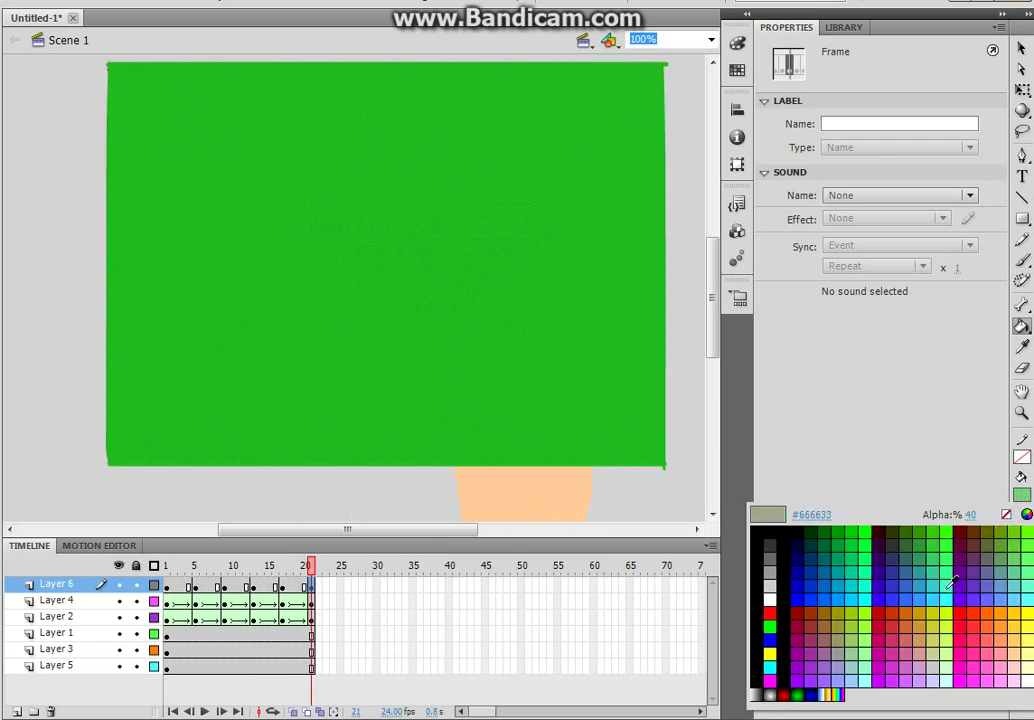
pyautogui.click(836, 655)
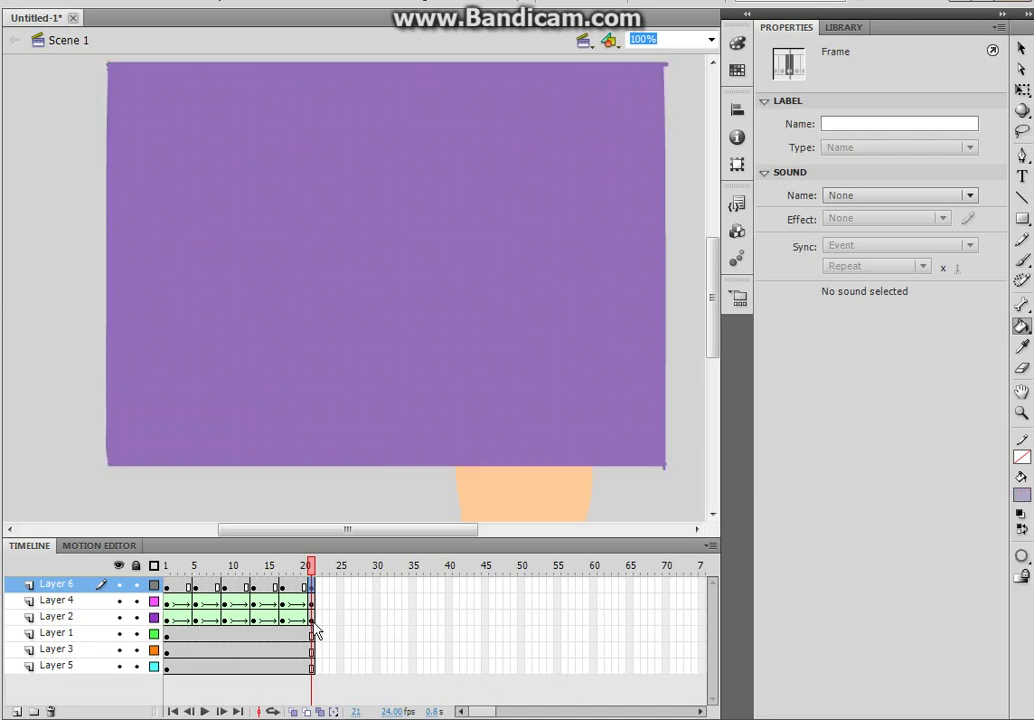
# - Create shape tweens between all the keyframes on Layer 6 from frame 1 to frame 21
pyautogui.rightClick(170, 589)
pyautogui.rightClick(178, 598)
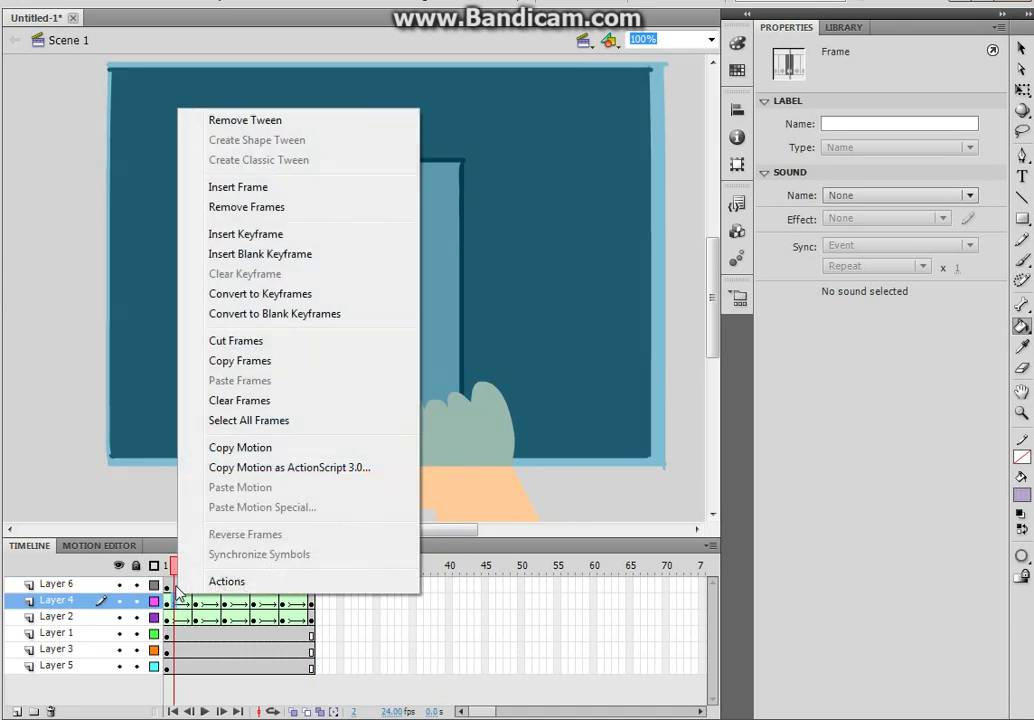
pyautogui.rightClick(176, 586)
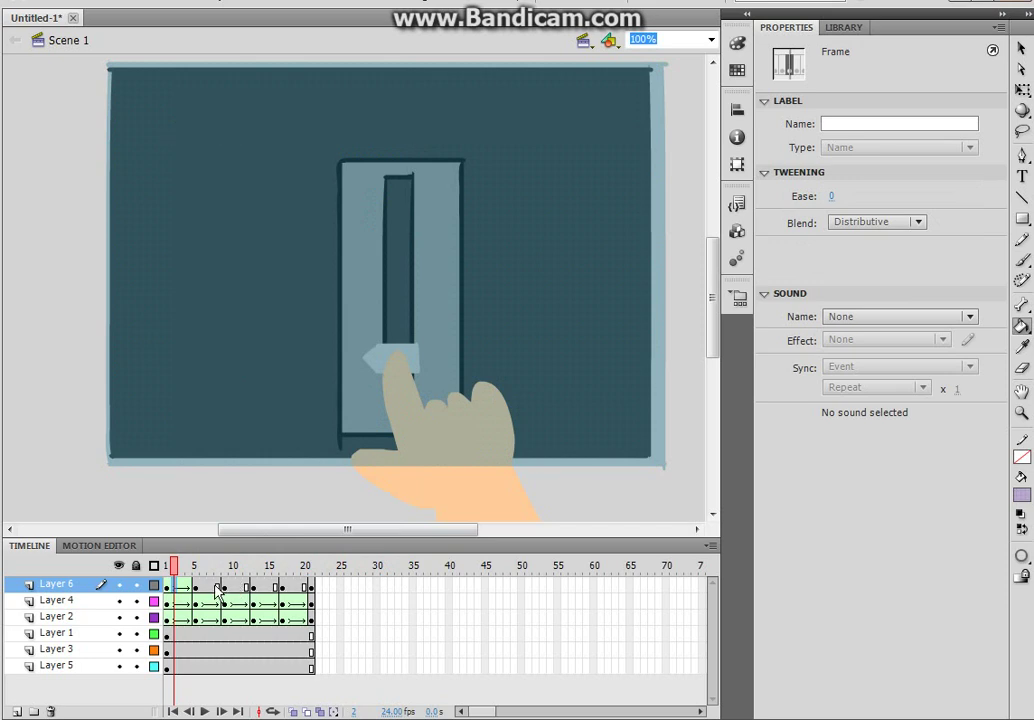
pyautogui.rightClick(210, 586)
pyautogui.click(267, 137)
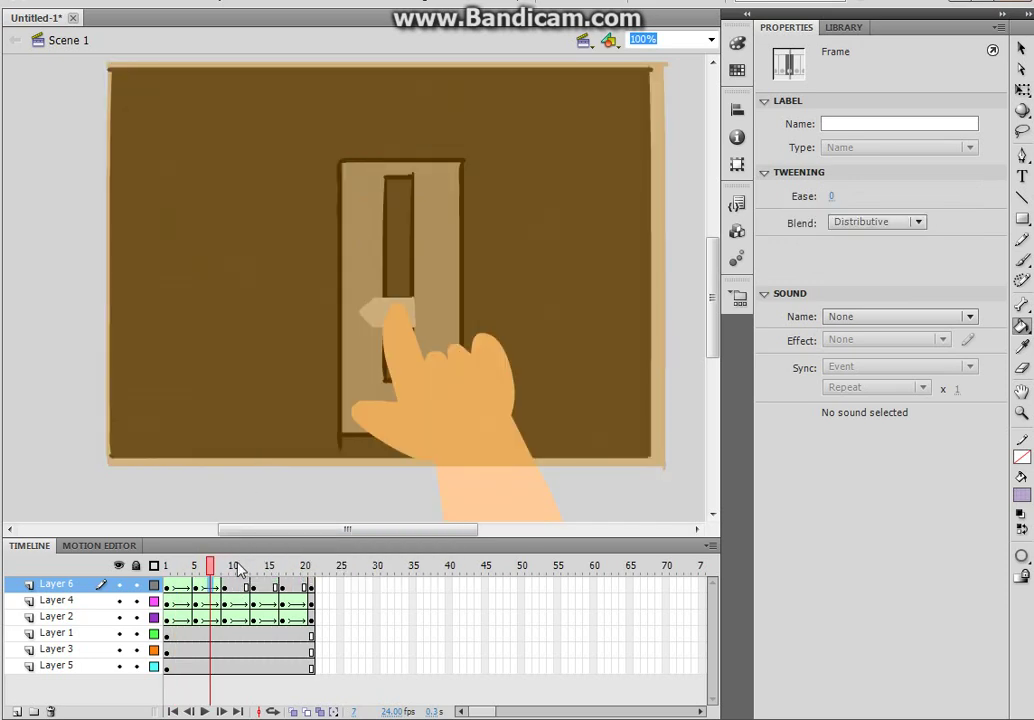
pyautogui.rightClick(233, 586)
pyautogui.click(290, 129)
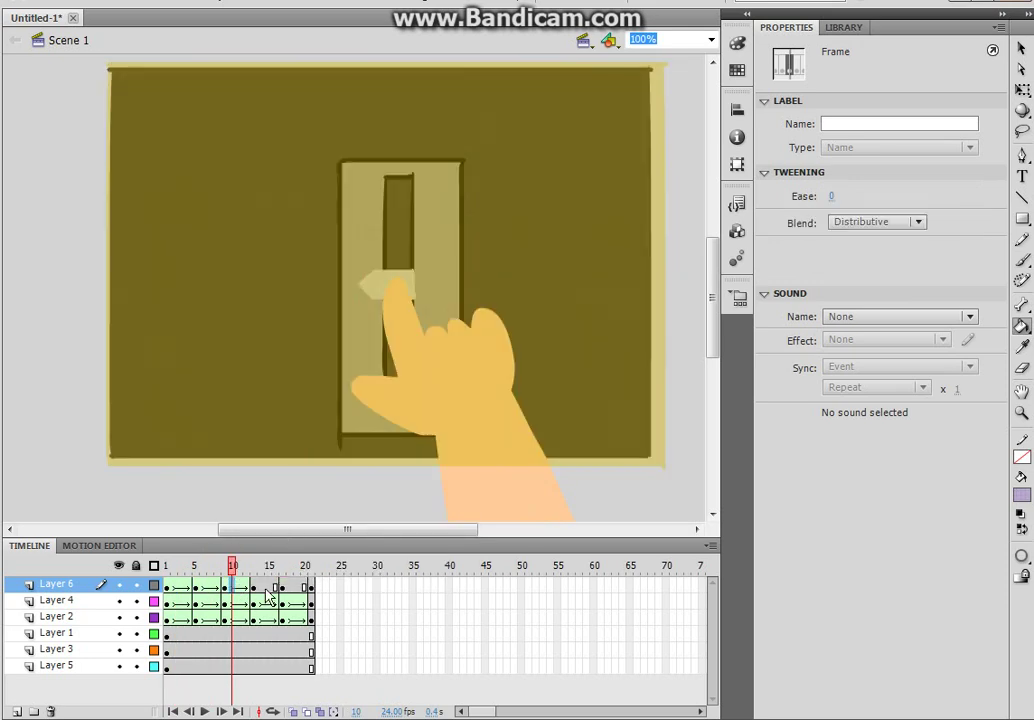
pyautogui.rightClick(269, 586)
pyautogui.click(355, 134)
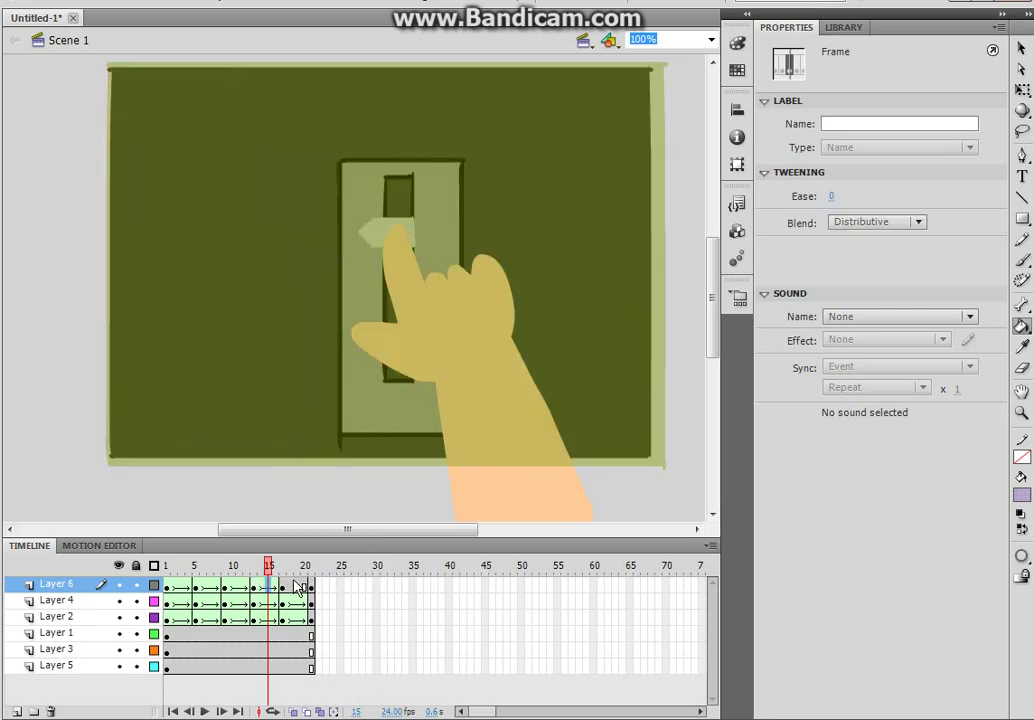
pyautogui.rightClick(290, 586)
pyautogui.click(330, 121)
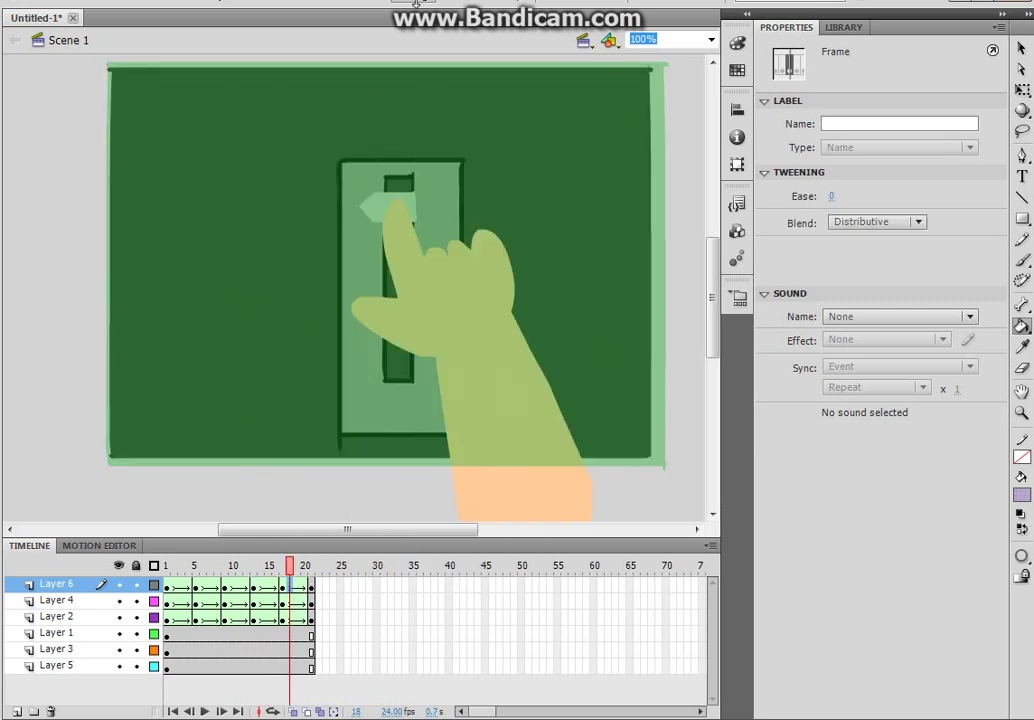
# - Test the scene to watch the color-changing overlay over the hand animation, and close the preview window
pyautogui.click(415, 5)
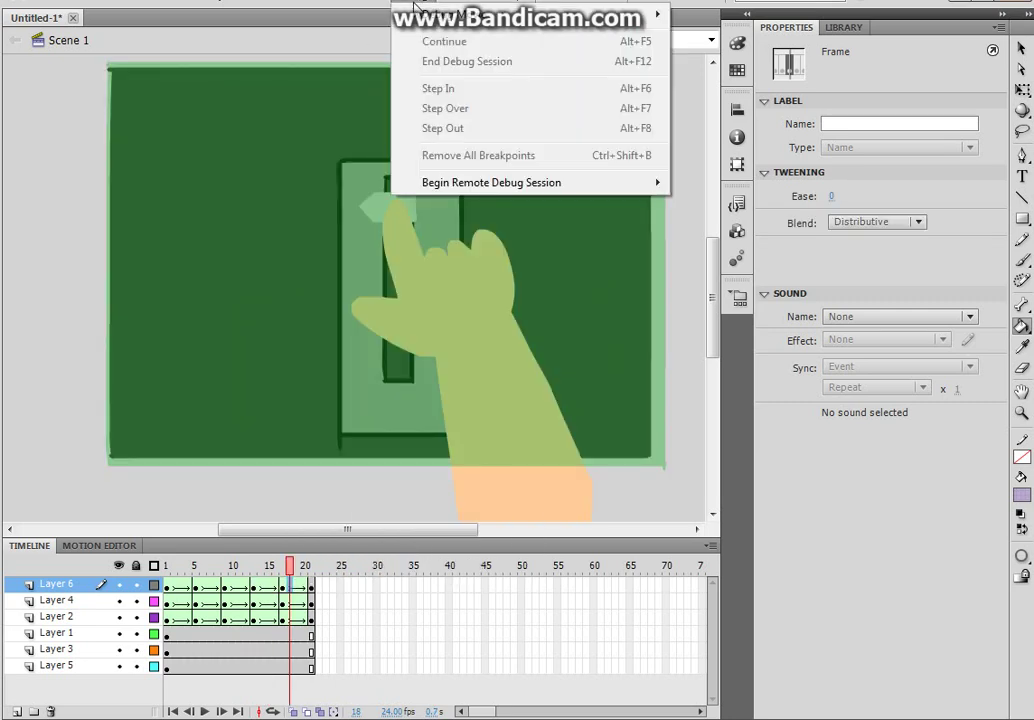
pyautogui.moveTo(372, 8)
pyautogui.click(399, 150)
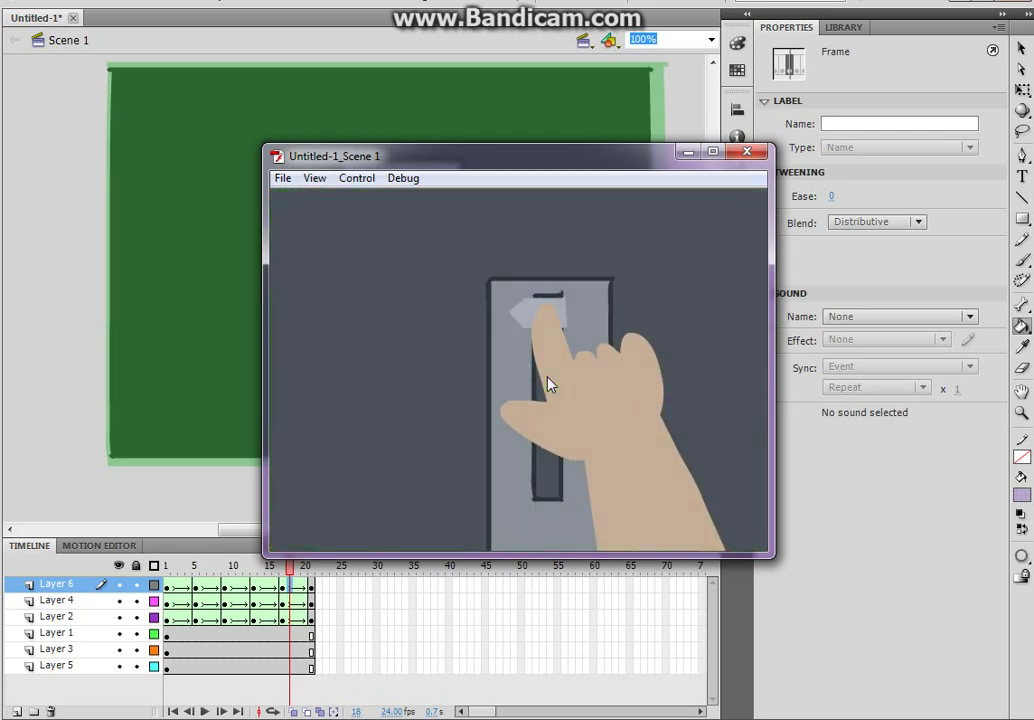
pyautogui.click(745, 152)
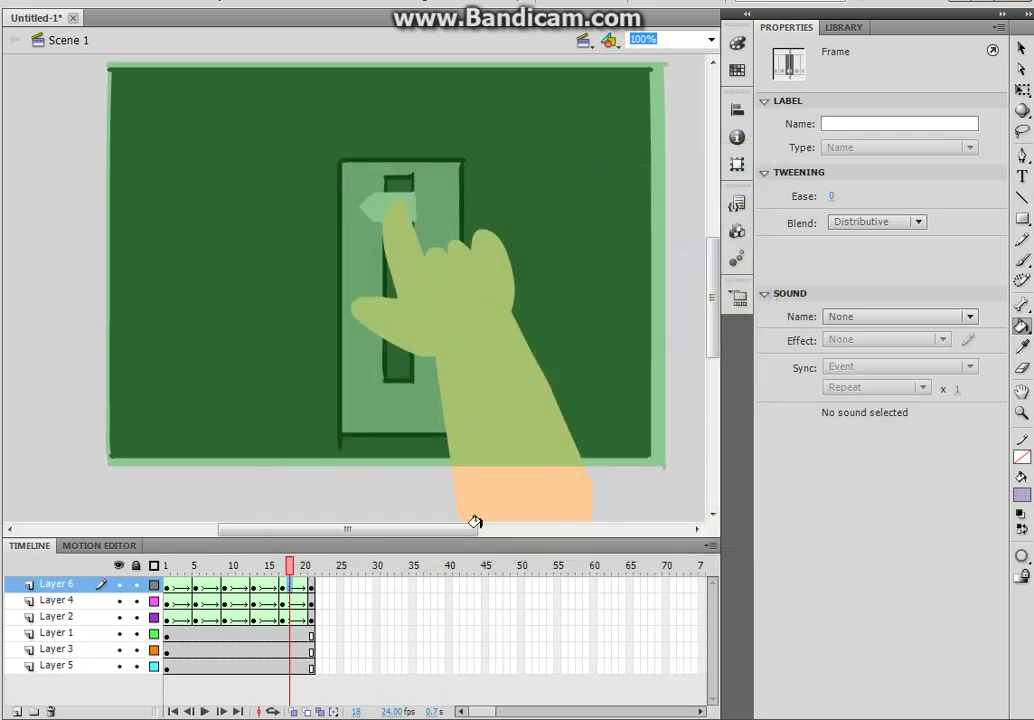
# - Export the animation as an SWF movie named SPMtutorialstween1 to the Desktop
pyautogui.click(168, 592)
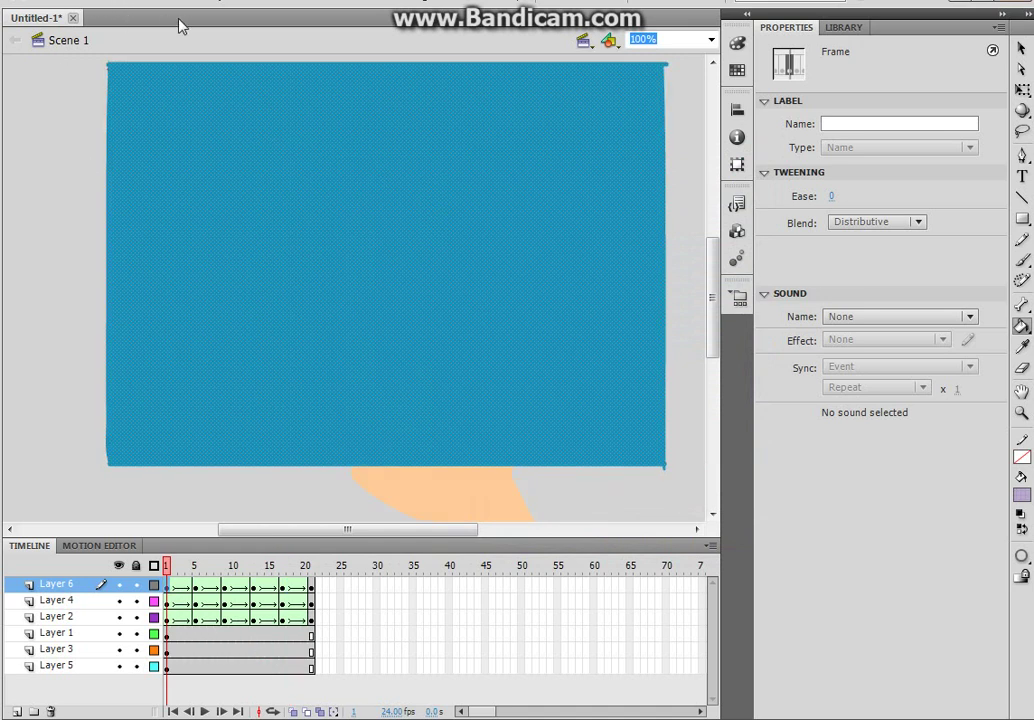
pyautogui.click(49, 7)
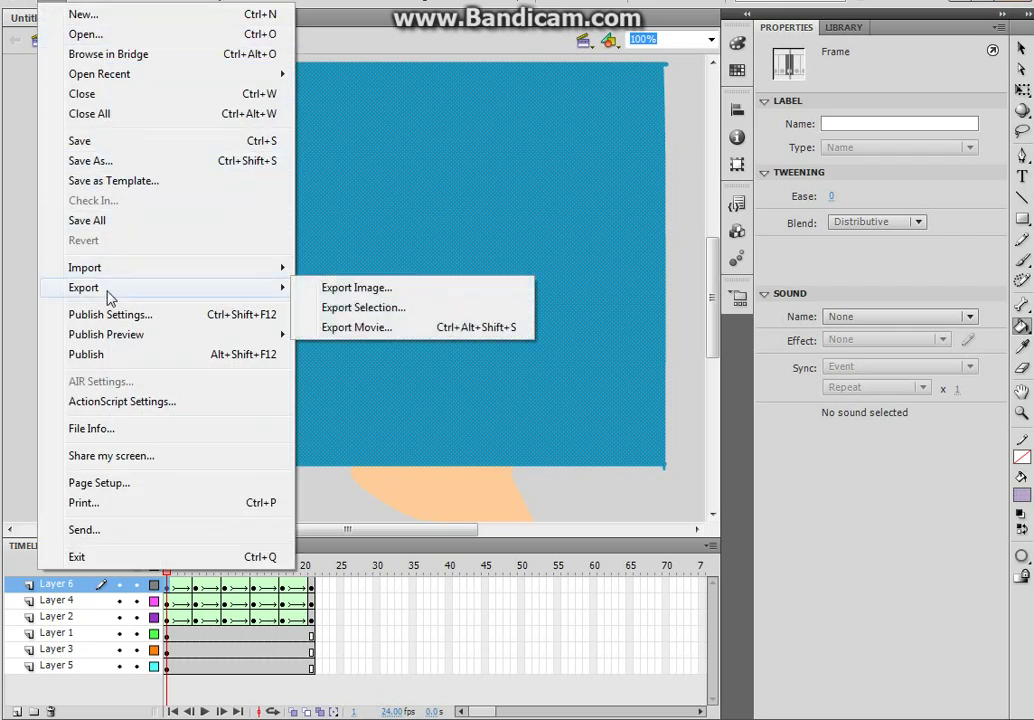
pyautogui.moveTo(240, 292)
pyautogui.click(340, 327)
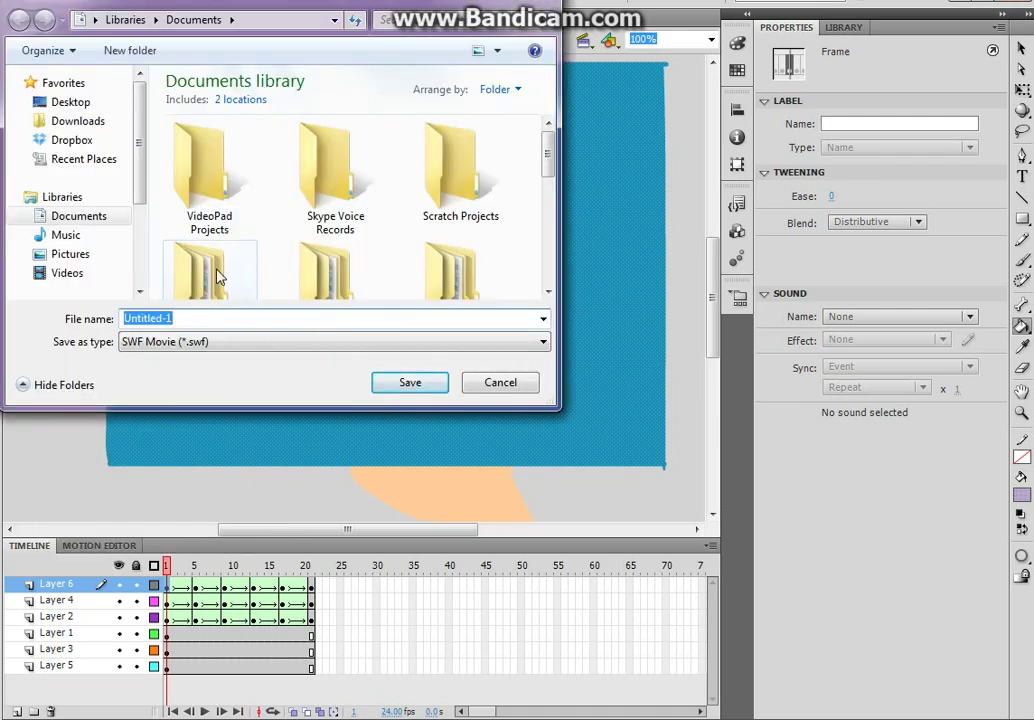
pyautogui.click(109, 104)
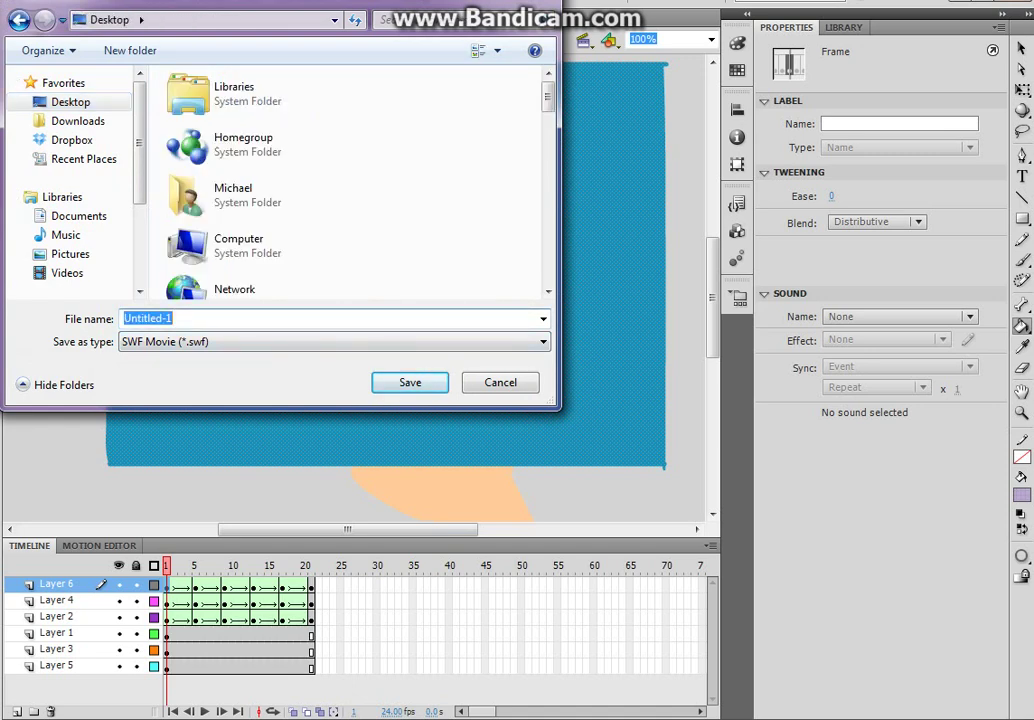
pyautogui.write('SPMtutorialstween1')
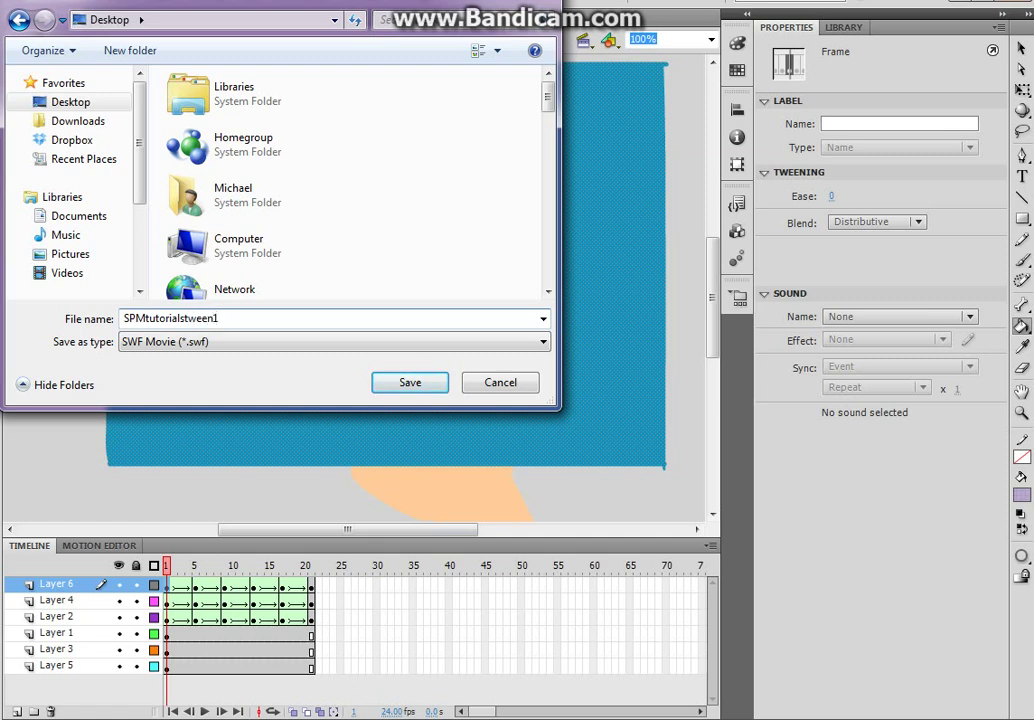
pyautogui.press('Return')
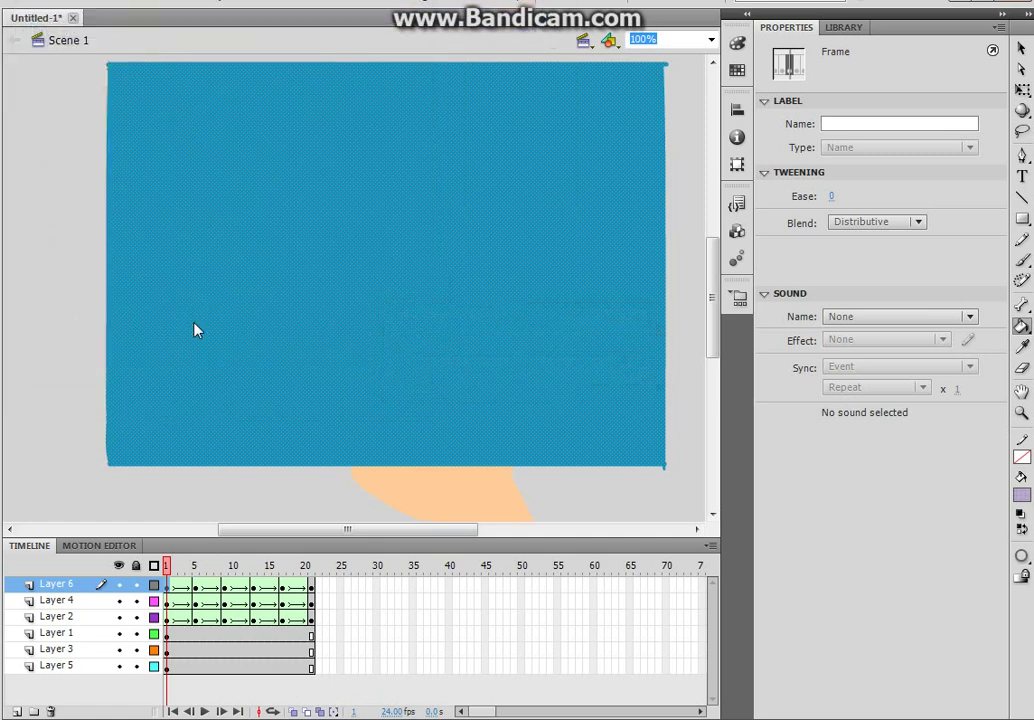
# - Save the document to the Desktop as a Flash CS5.5 Document named SPMtutorialstween1(fla)
pyautogui.click(42, 8)
pyautogui.click(346, 159)
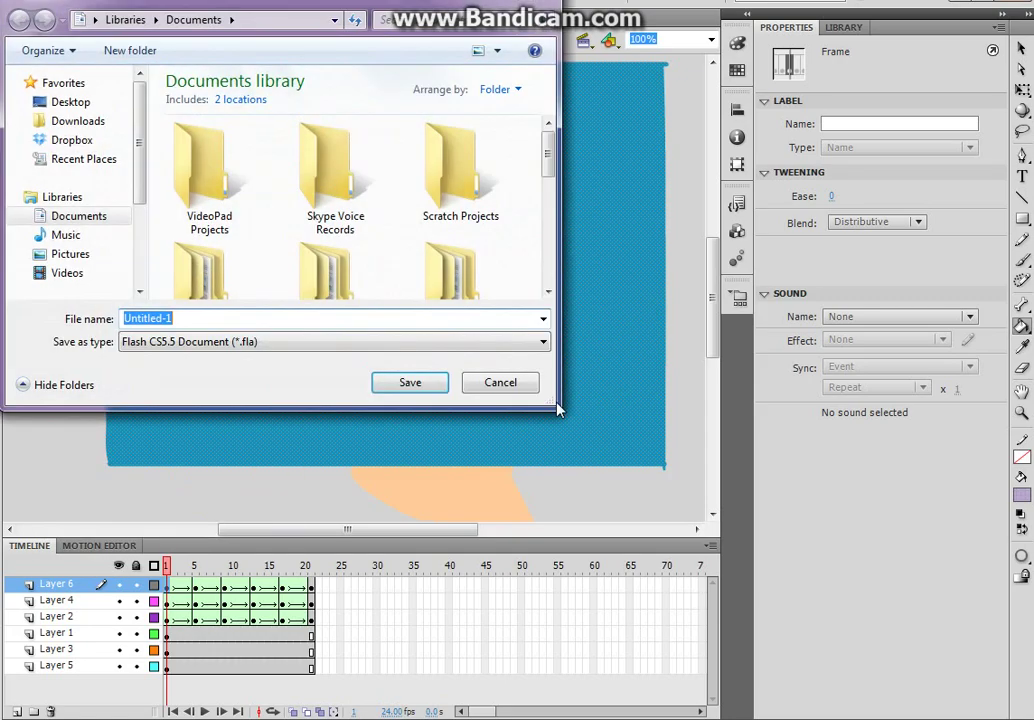
pyautogui.click(76, 101)
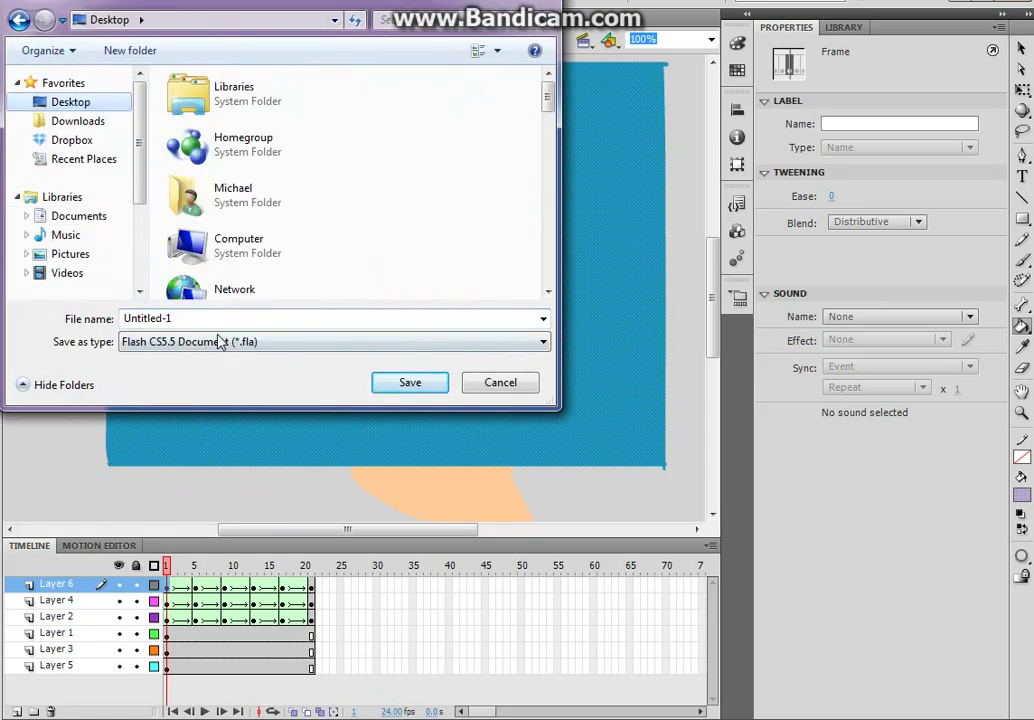
pyautogui.hotkey('alt', 'n')
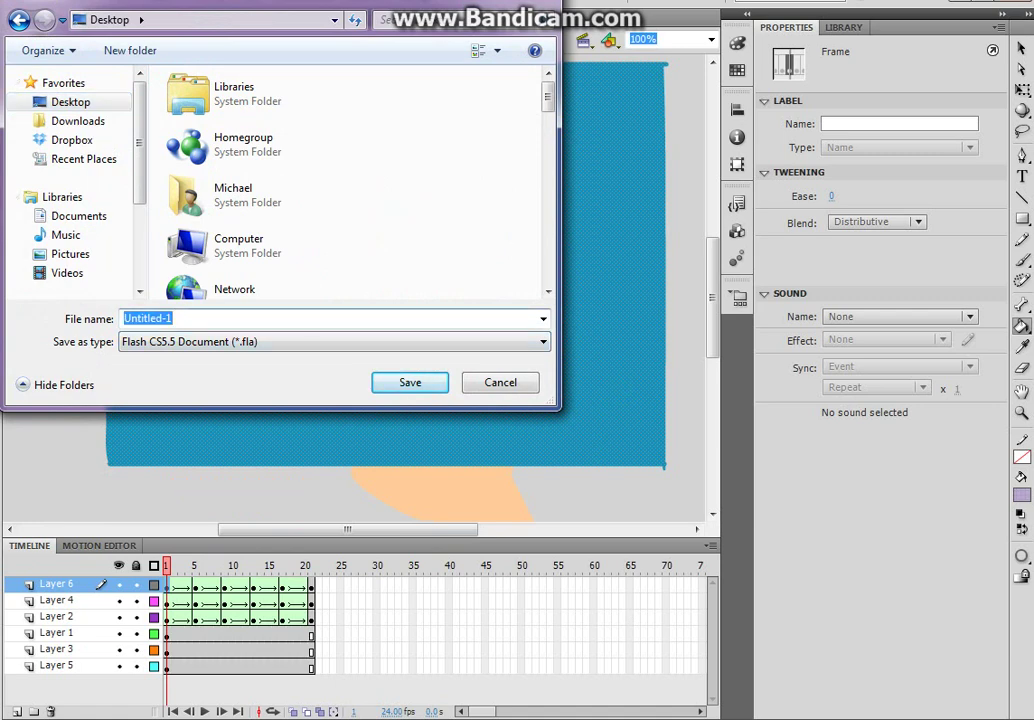
pyautogui.write('D')
pyautogui.press('BackSpace')
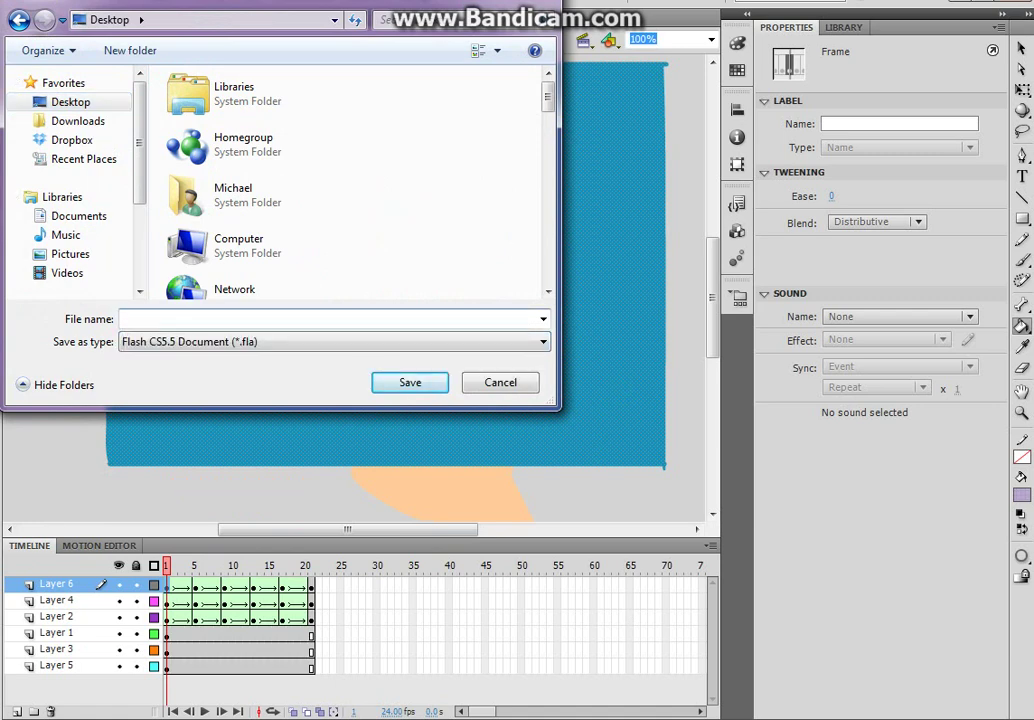
pyautogui.write('Sp')
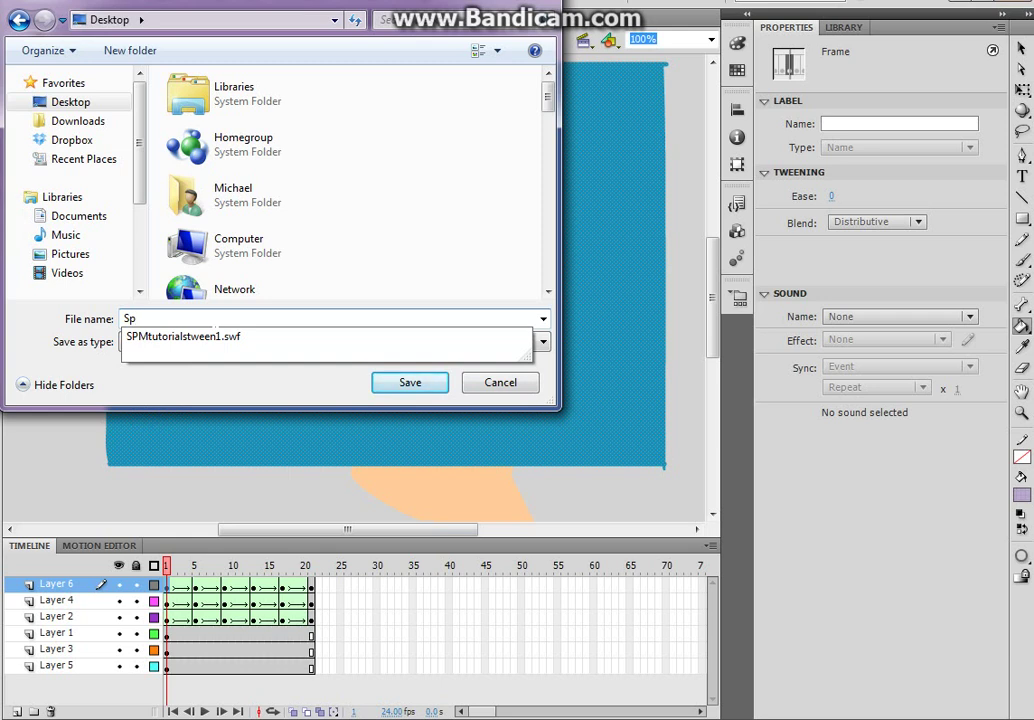
pyautogui.press('Down')
pyautogui.press('BackSpace')
pyautogui.write('(fla')
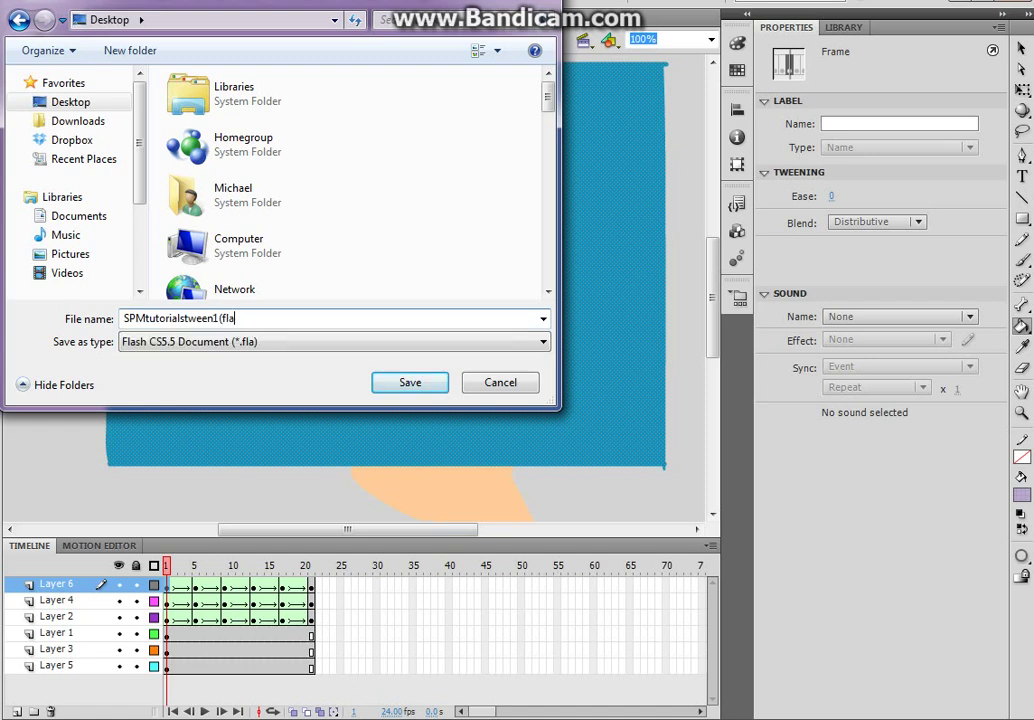
pyautogui.press('Return')
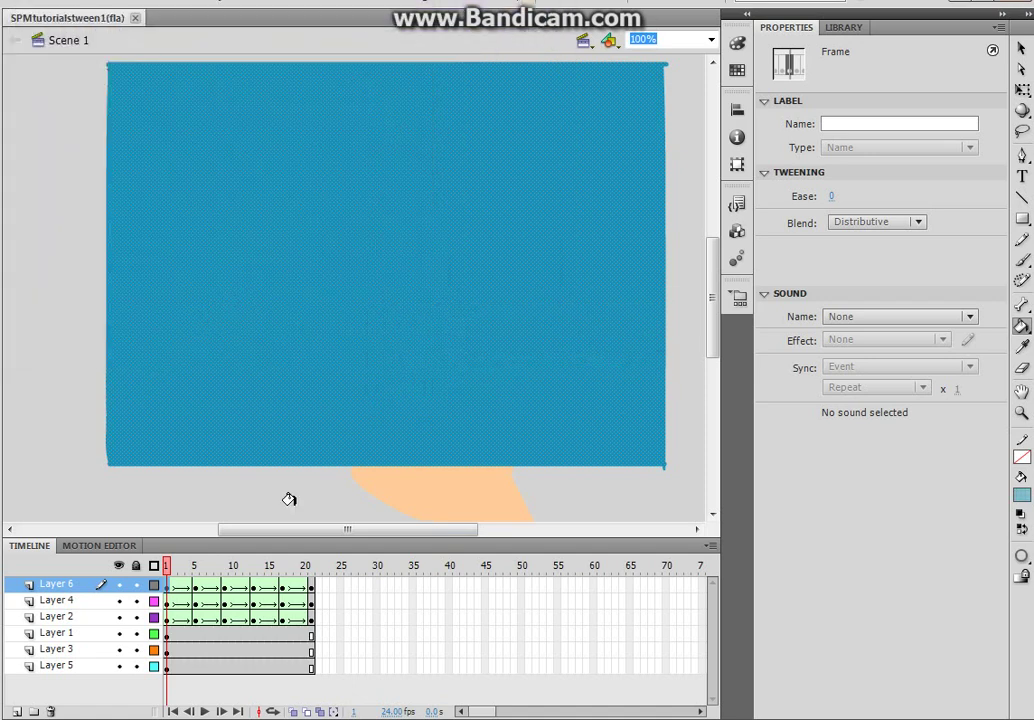
# - Test the scene to preview the saved hand and slider animation
pyautogui.click(362, 3)
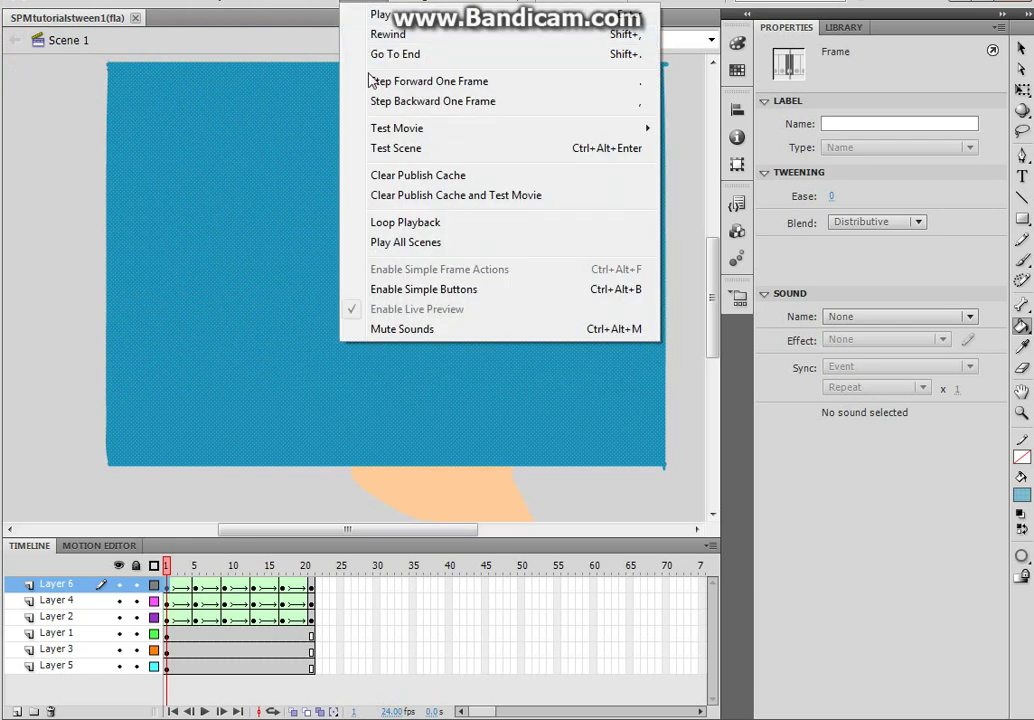
pyautogui.click(378, 150)
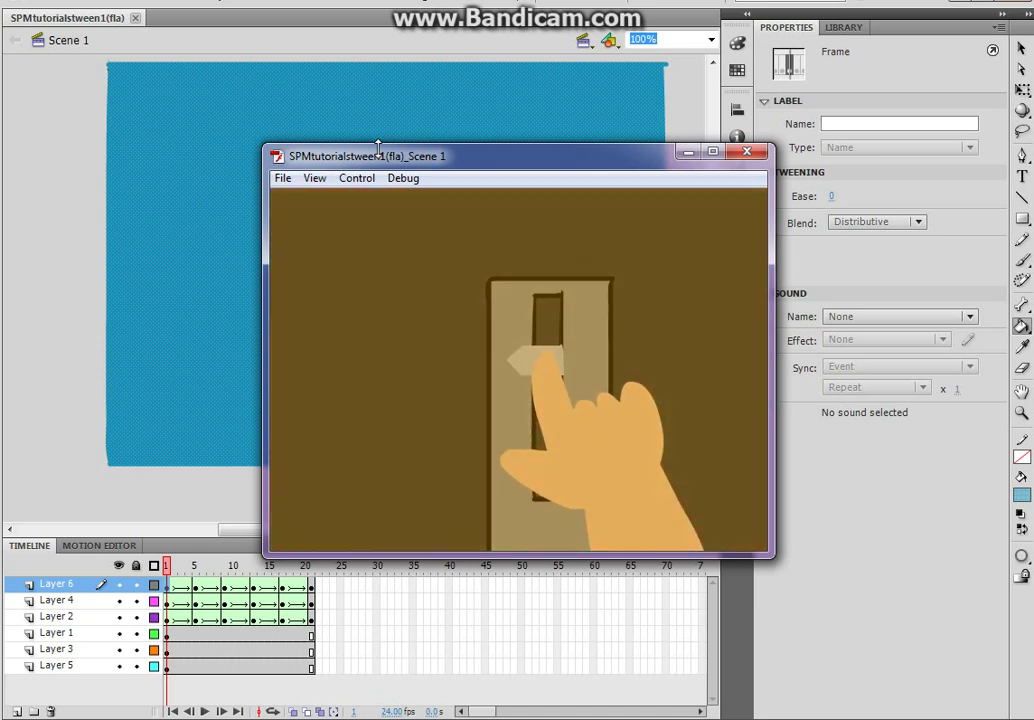